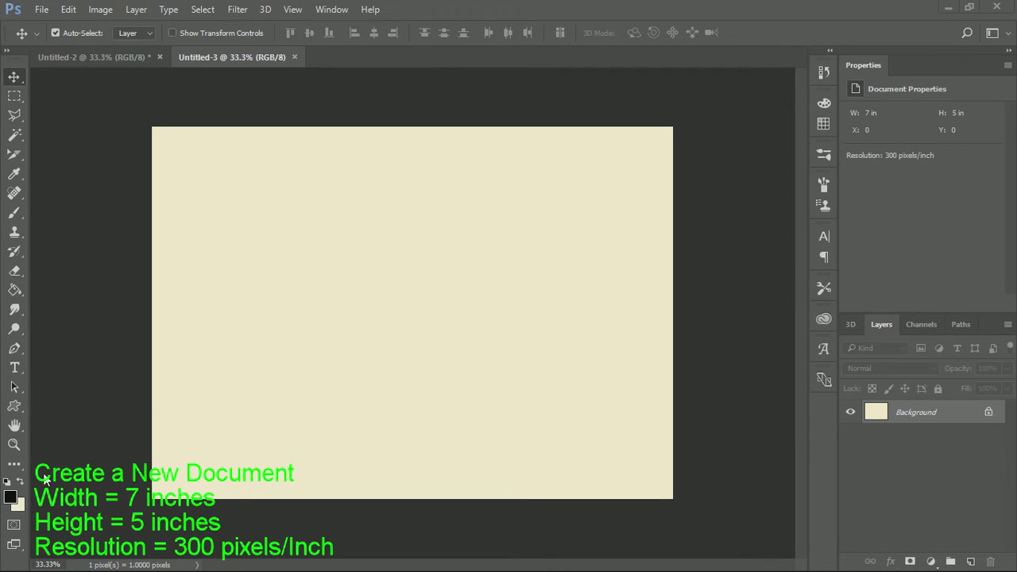
# Set the foreground colour to pure red #ff0000.
pyautogui.click(10, 497)
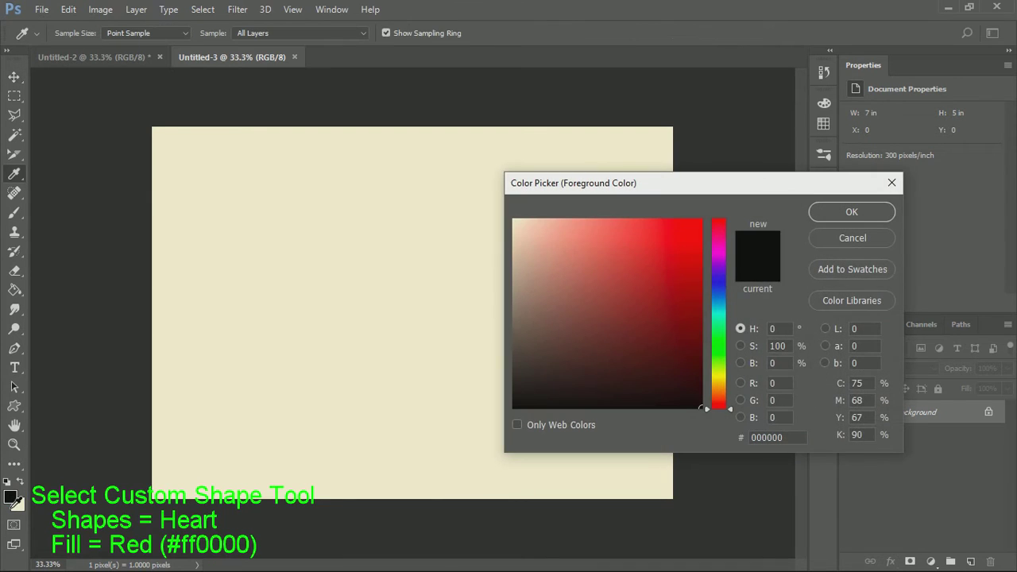
pyautogui.moveTo(705, 232); pyautogui.dragTo(728, 213)
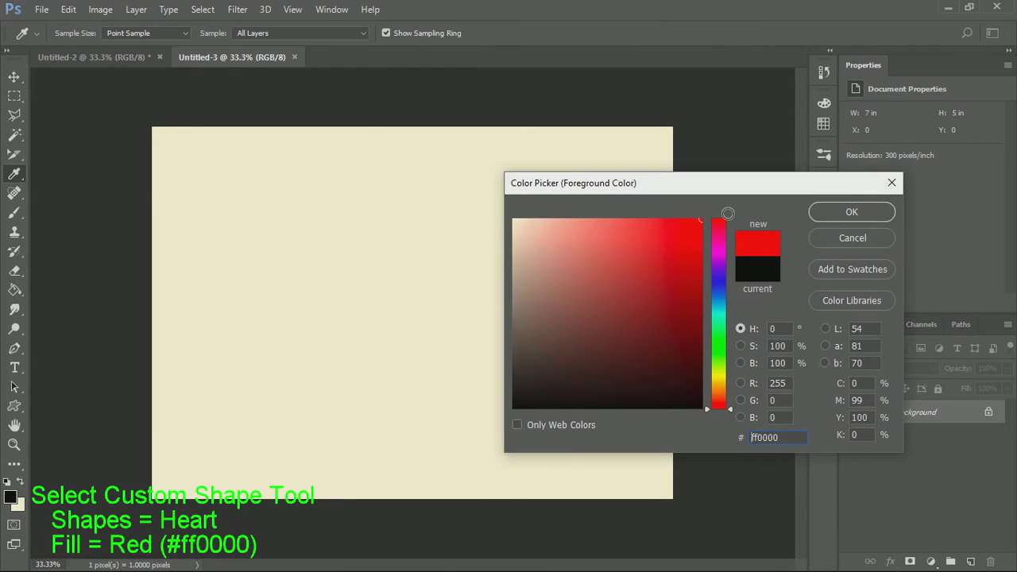
pyautogui.click(843, 212)
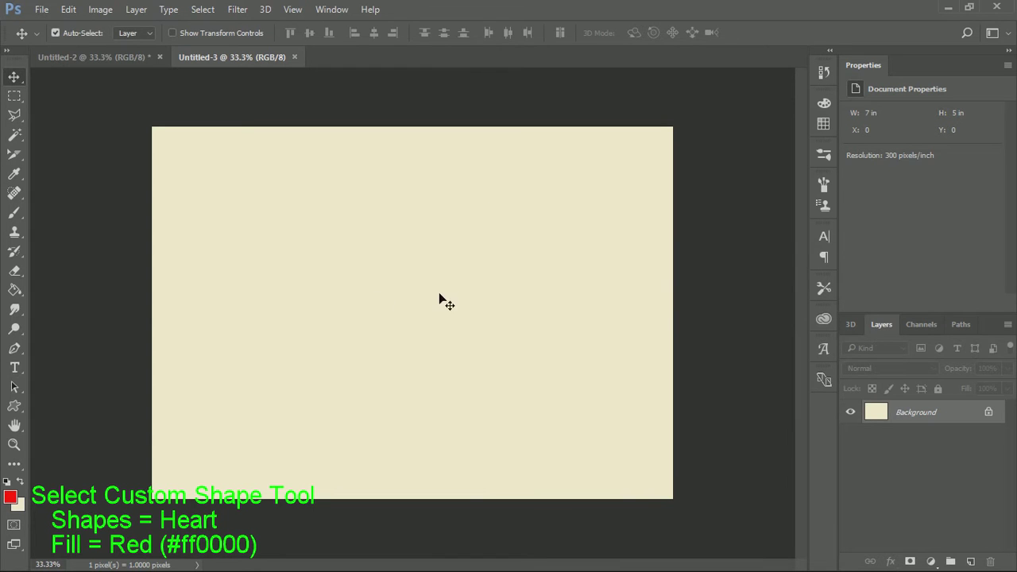
# Choose the Heart custom shape and add an empty Layer 1.
pyautogui.click(18, 408)
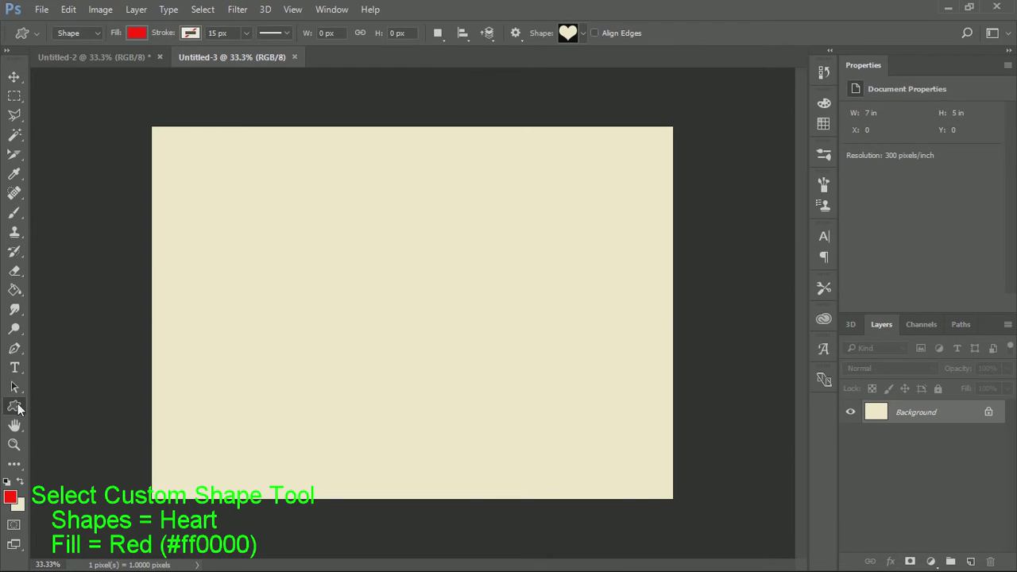
pyautogui.click(586, 35)
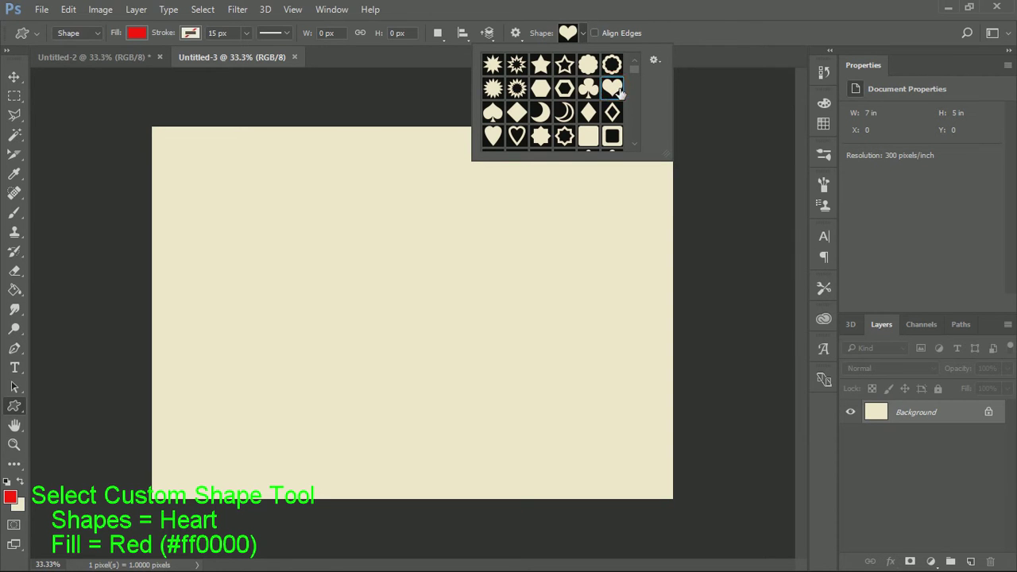
pyautogui.doubleClick(617, 88)
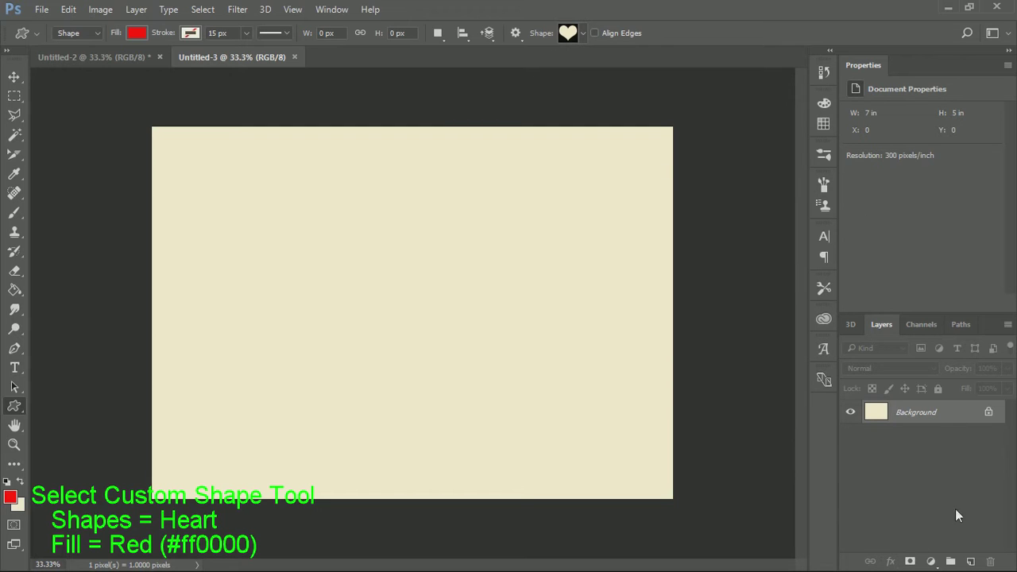
pyautogui.click(970, 561)
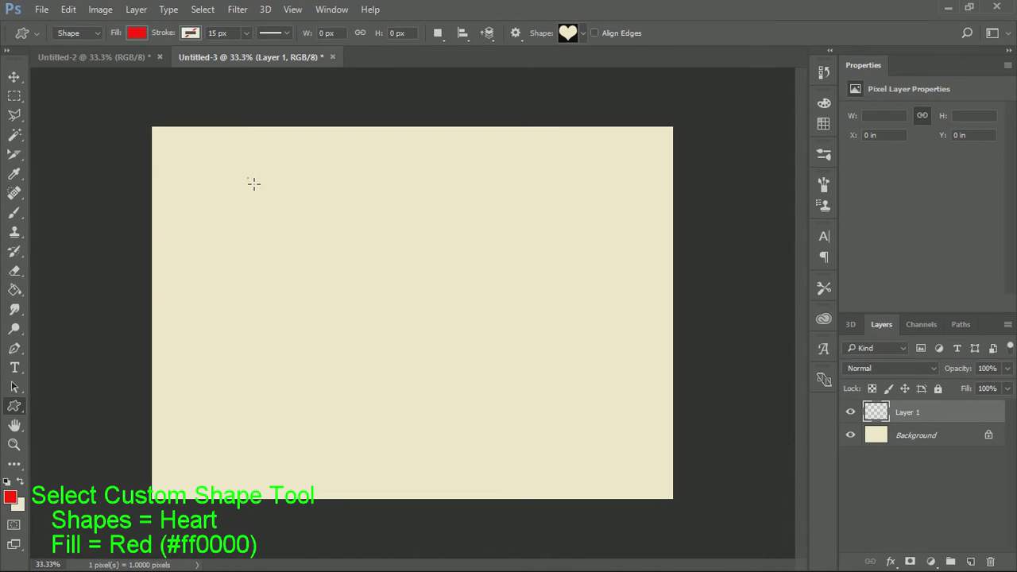
# Draw a large red heart on a Shape 1 layer, then nudge it upward.
pyautogui.moveTo(253, 183); pyautogui.dragTo(836, 484)
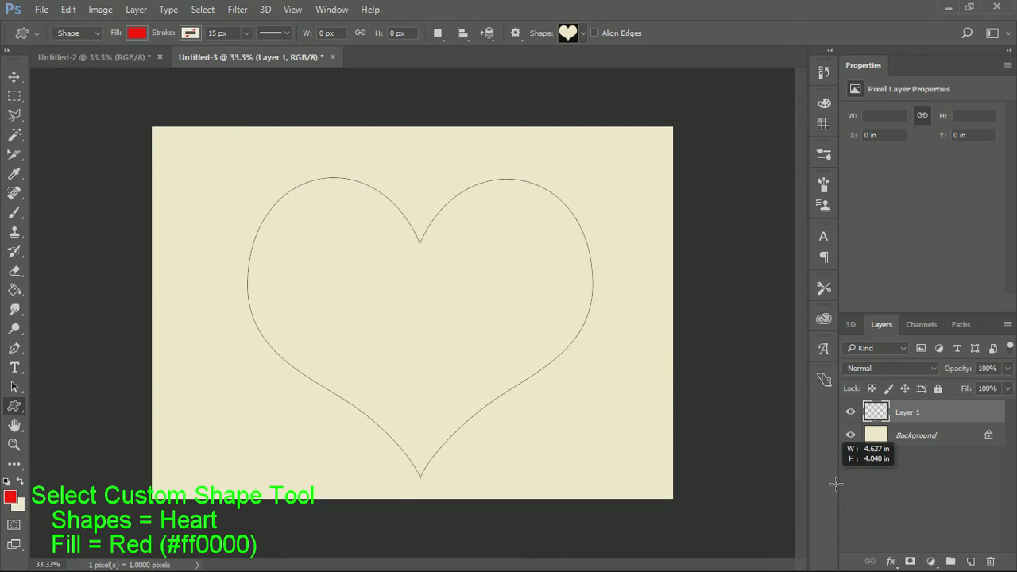
pyautogui.moveTo(835, 484); pyautogui.dragTo(853, 493)
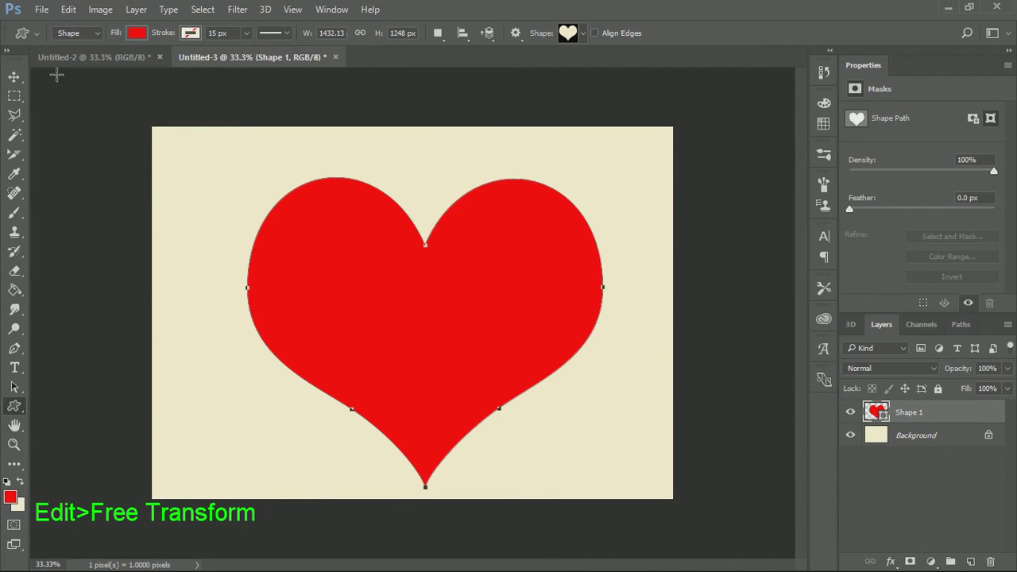
pyautogui.click(15, 77)
pyautogui.moveTo(465, 302); pyautogui.dragTo(467, 280)
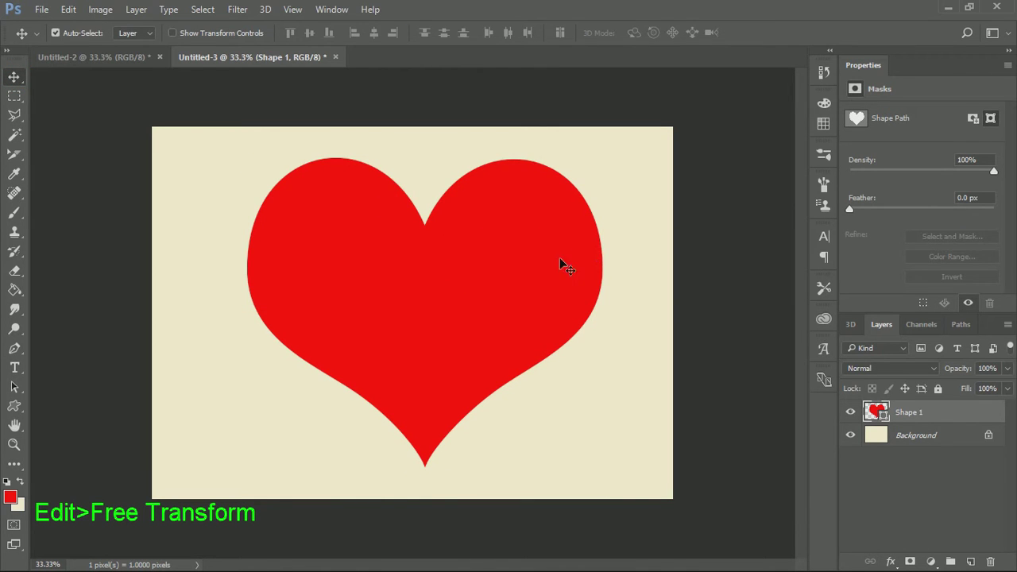
# Free Transform the heart to about 115% width on both sides, apply, and recentre it.
pyautogui.click(69, 9)
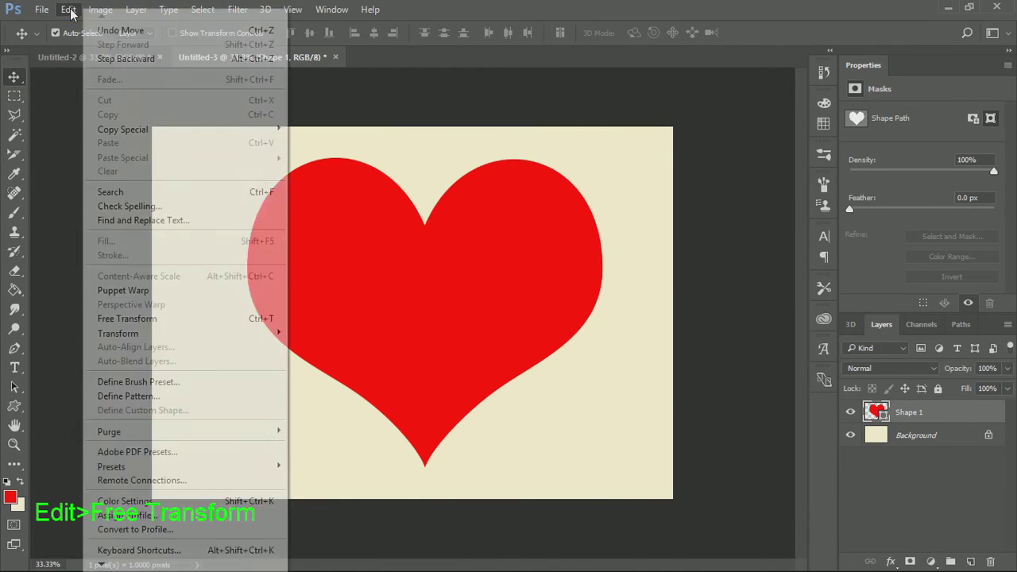
pyautogui.click(151, 317)
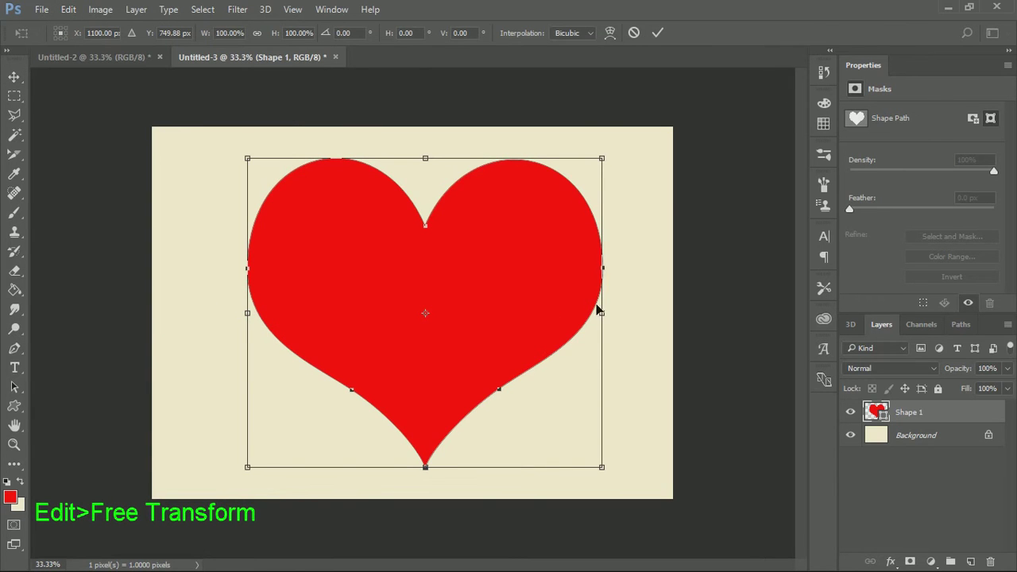
pyautogui.moveTo(603, 312); pyautogui.dragTo(635, 320)
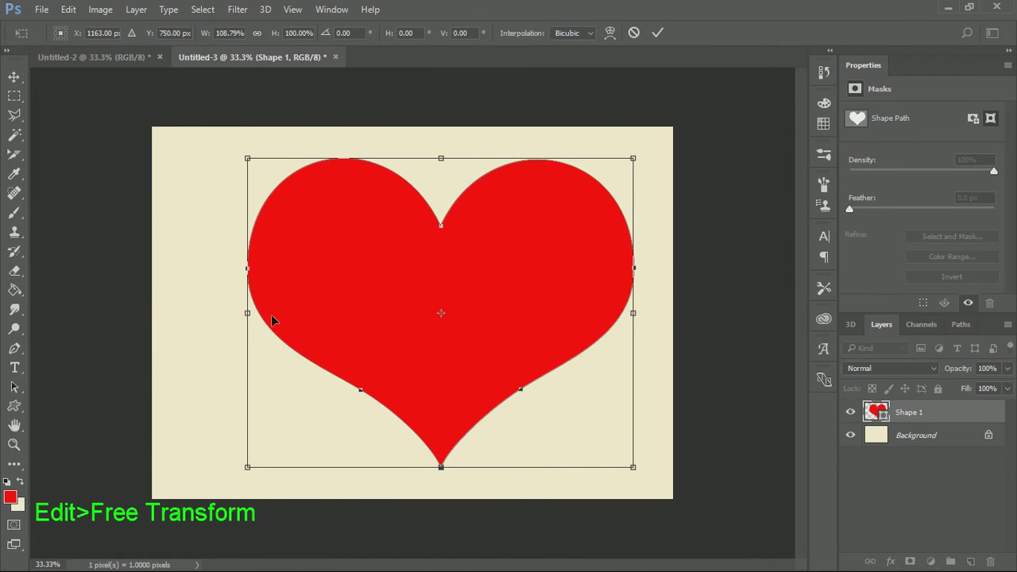
pyautogui.moveTo(252, 320); pyautogui.dragTo(229, 318)
pyautogui.click(13, 76)
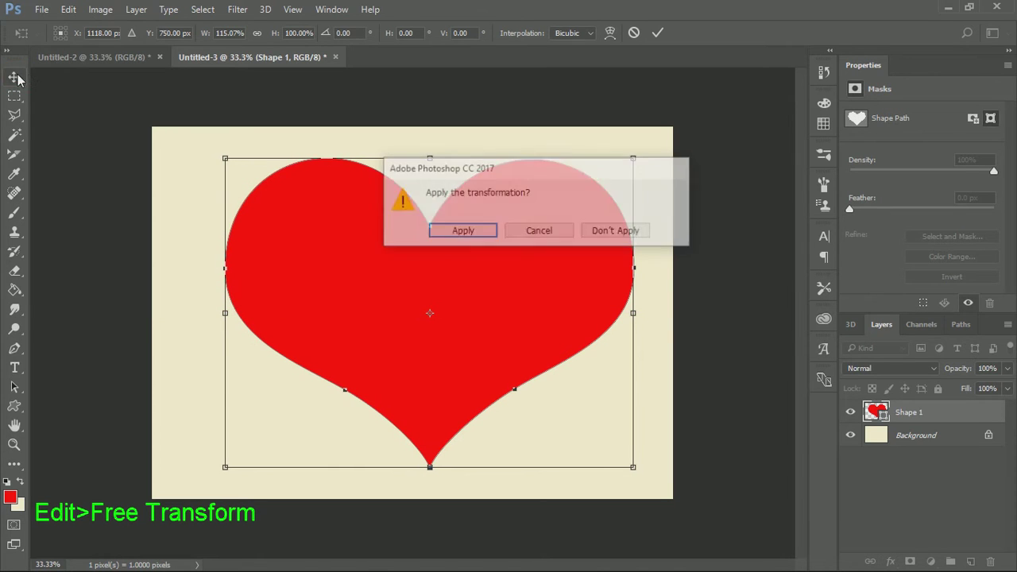
pyautogui.click(463, 230)
pyautogui.moveTo(494, 270); pyautogui.dragTo(489, 270)
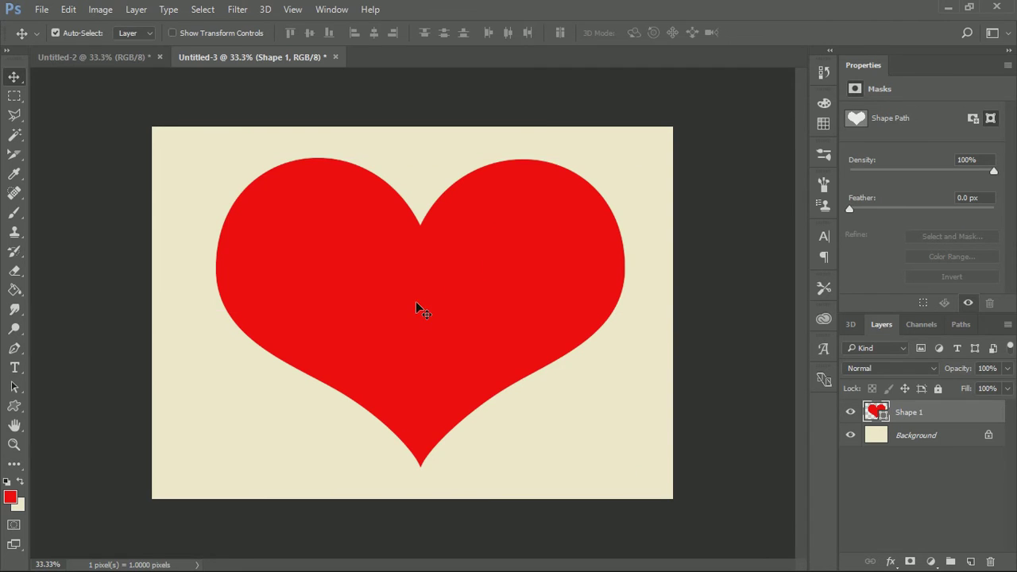
pyautogui.moveTo(416, 301)
pyautogui.mouseDown()
pyautogui.moveTo(431, 306)
pyautogui.moveTo(404, 306)
pyautogui.mouseUp()
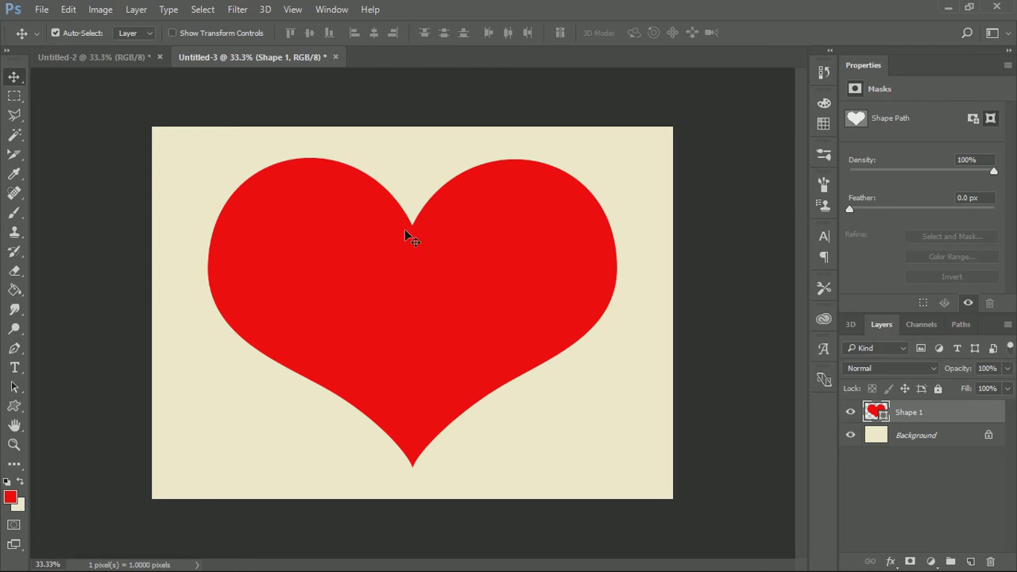
# Add Layer 1 above Background, load the Shape 1 heart as a selection, and show Paths.
pyautogui.click(949, 435)
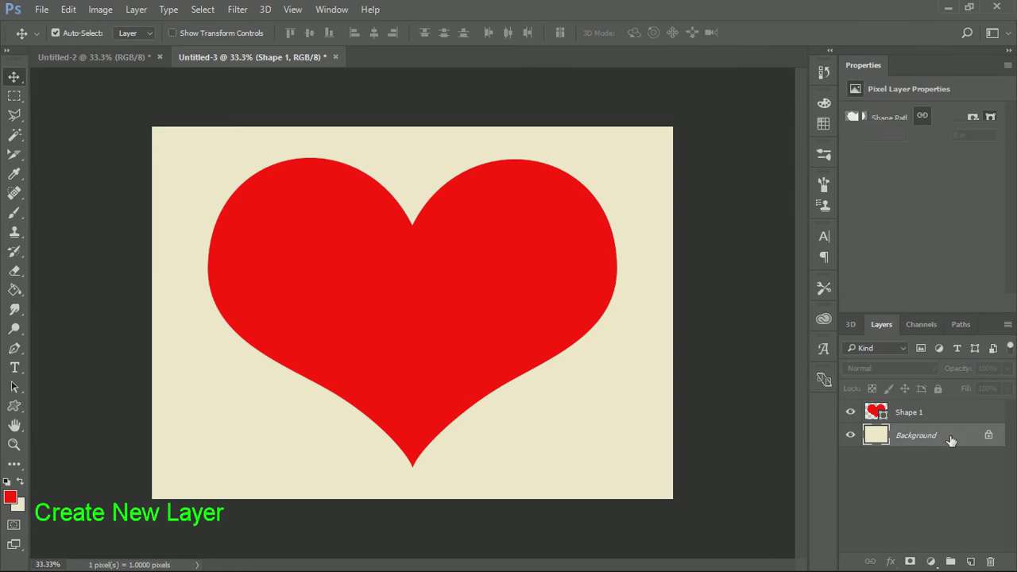
pyautogui.click(978, 562)
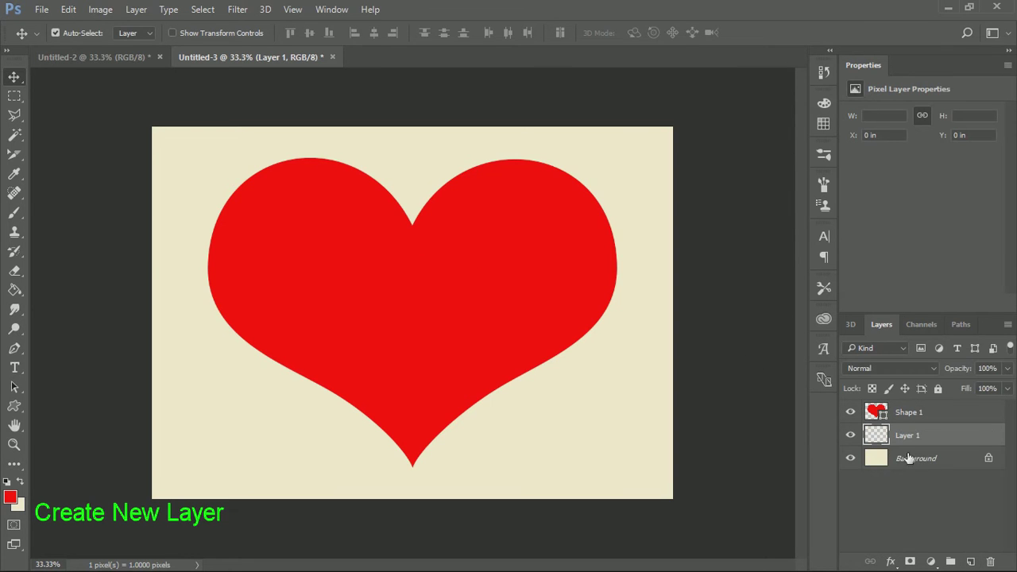
pyautogui.click(882, 412)
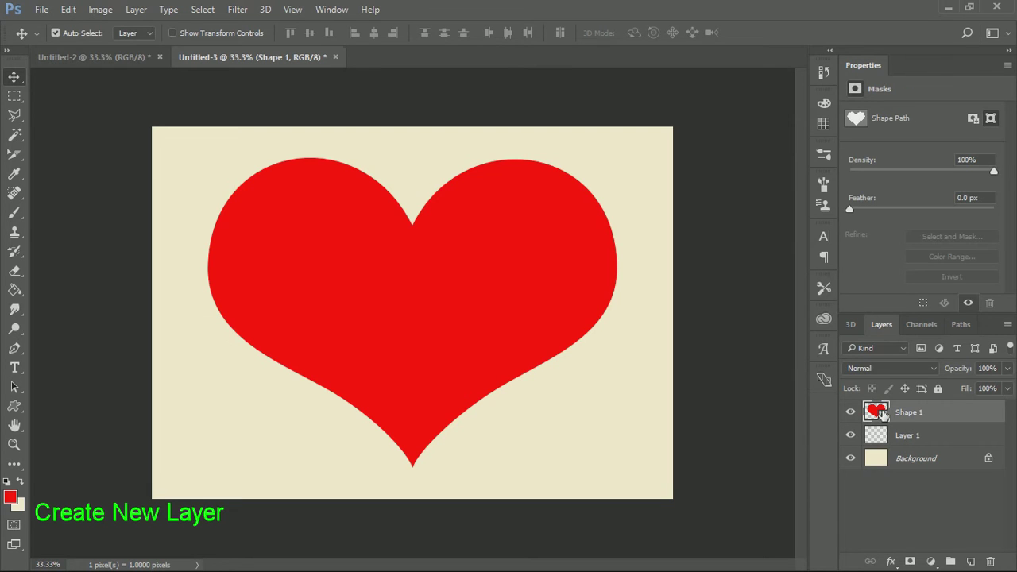
pyautogui.keyDown('ctrl'); pyautogui.click(876, 411); pyautogui.keyUp('ctrl')
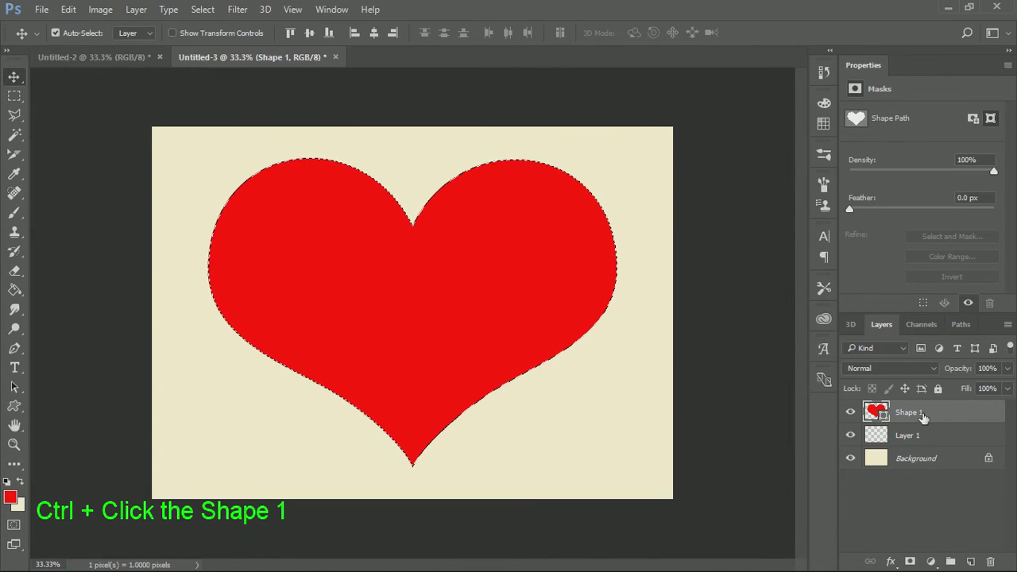
pyautogui.click(961, 324)
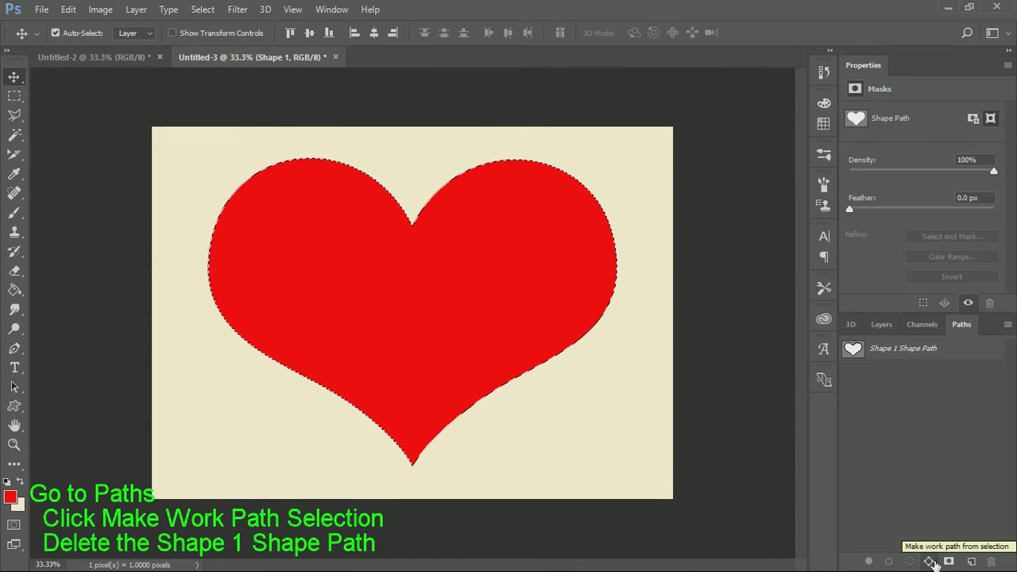
# Make a Work Path from the heart selection and delete Shape 1 Shape Path.
pyautogui.click(930, 562)
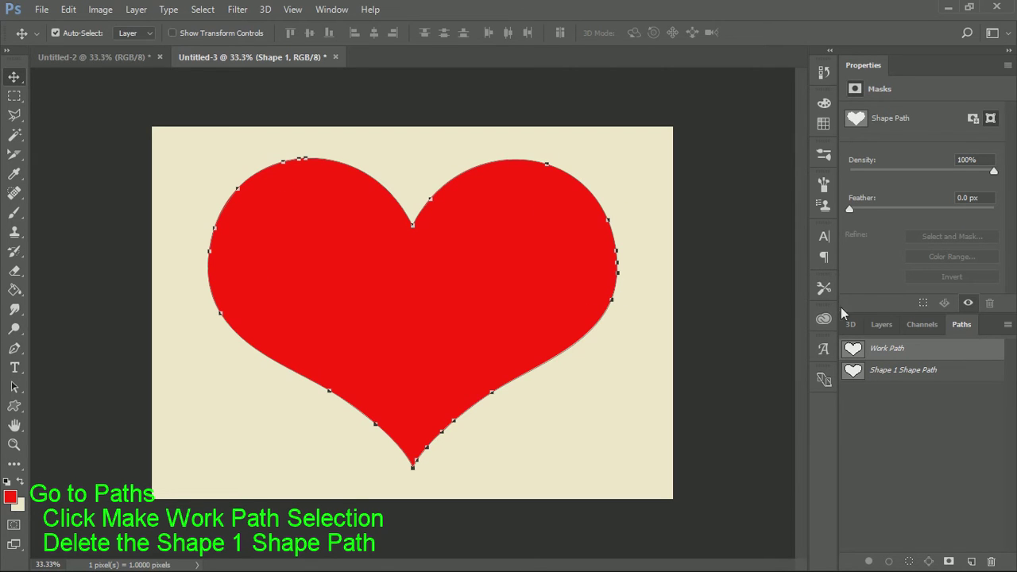
pyautogui.click(888, 374)
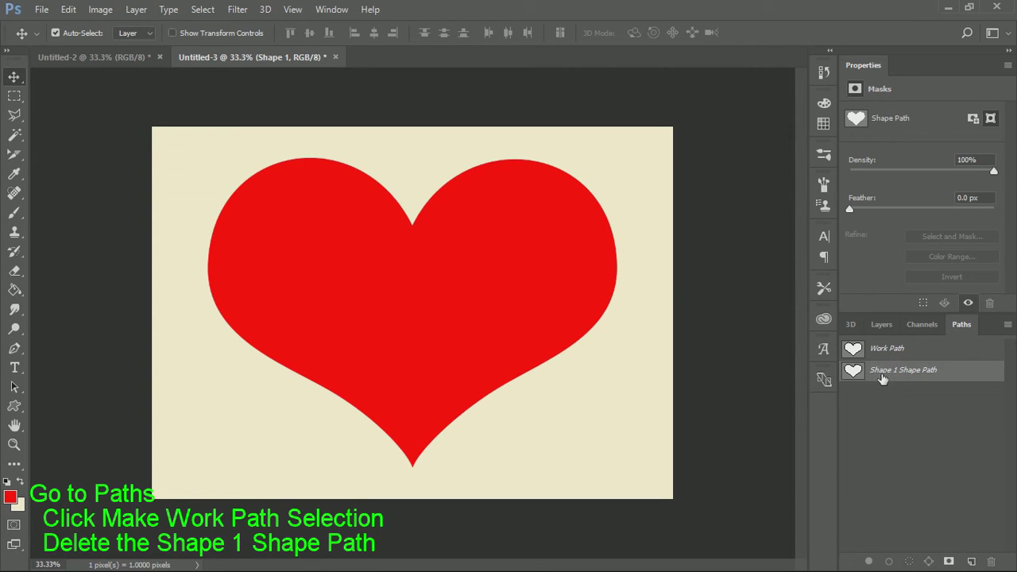
pyautogui.press('Delete')
pyautogui.click(894, 353)
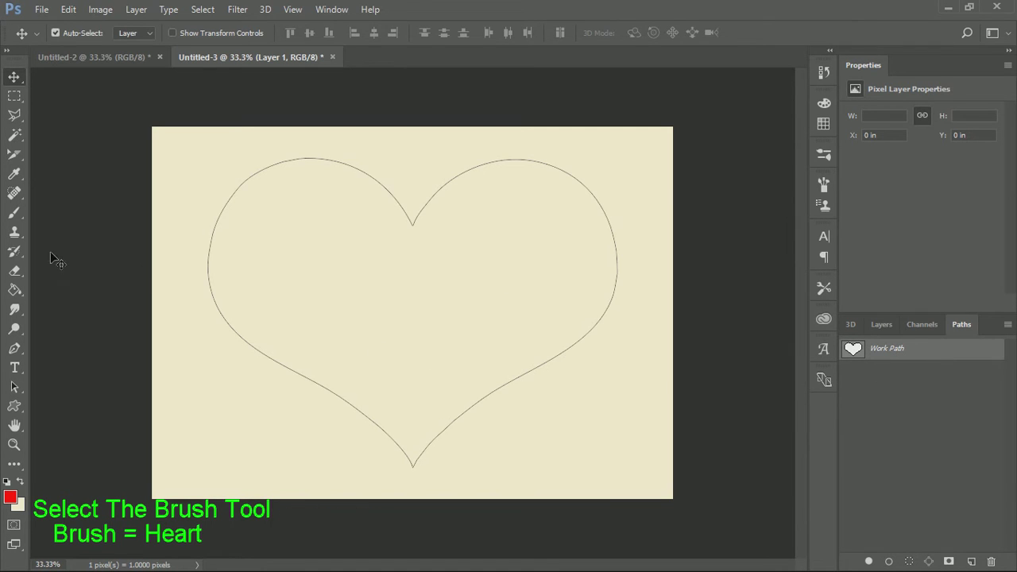
# Select the Brush Tool with the 120 px heart brush preset.
pyautogui.click(15, 213)
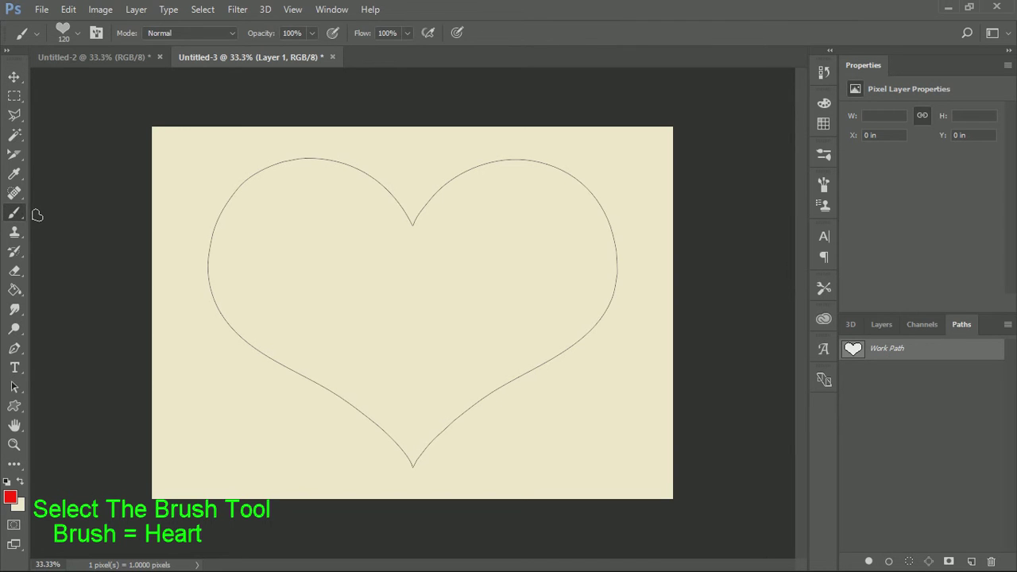
pyautogui.click(77, 33)
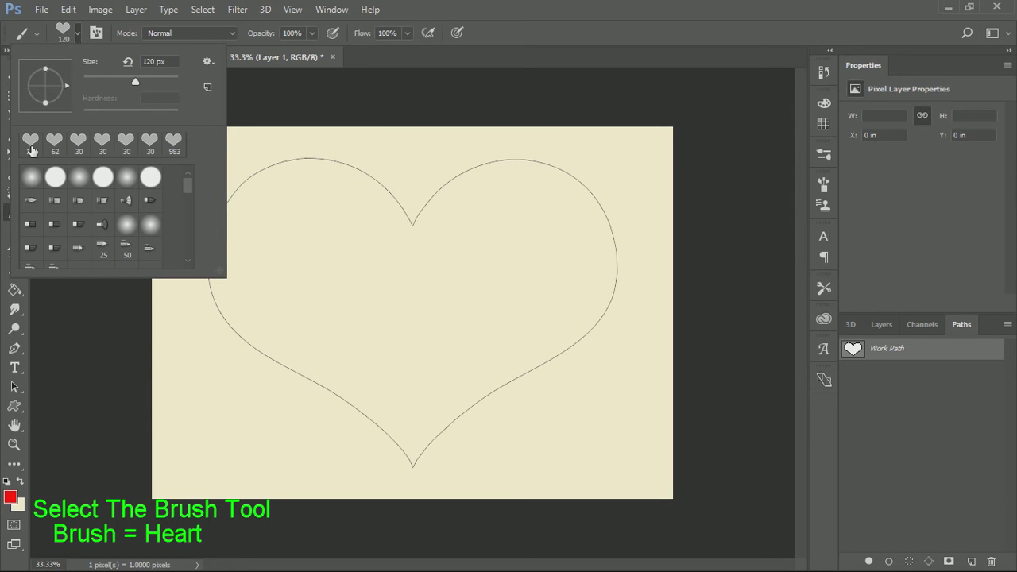
pyautogui.click(32, 150)
pyautogui.moveTo(188, 185); pyautogui.dragTo(191, 261)
pyautogui.click(104, 254)
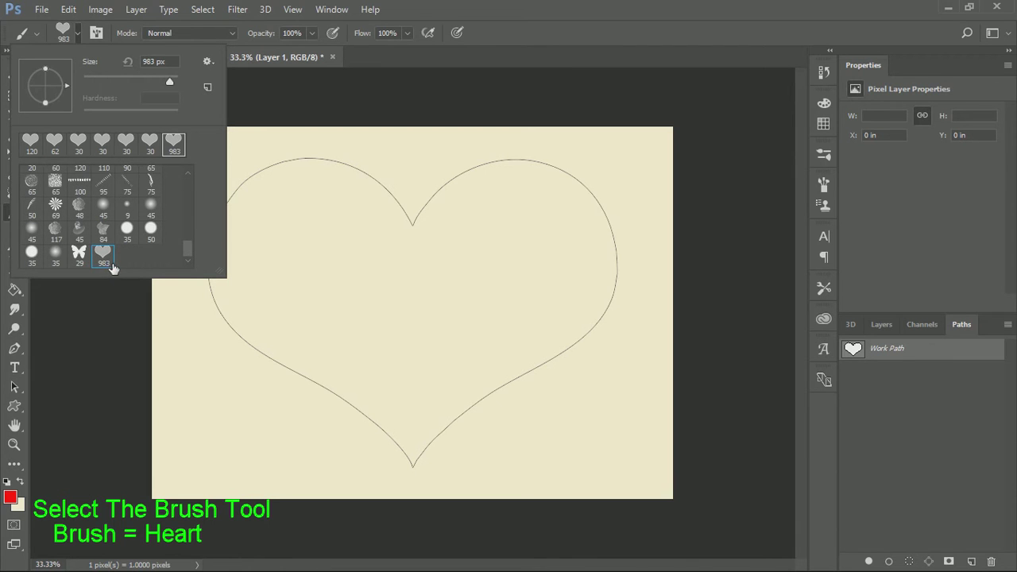
pyautogui.click(31, 144)
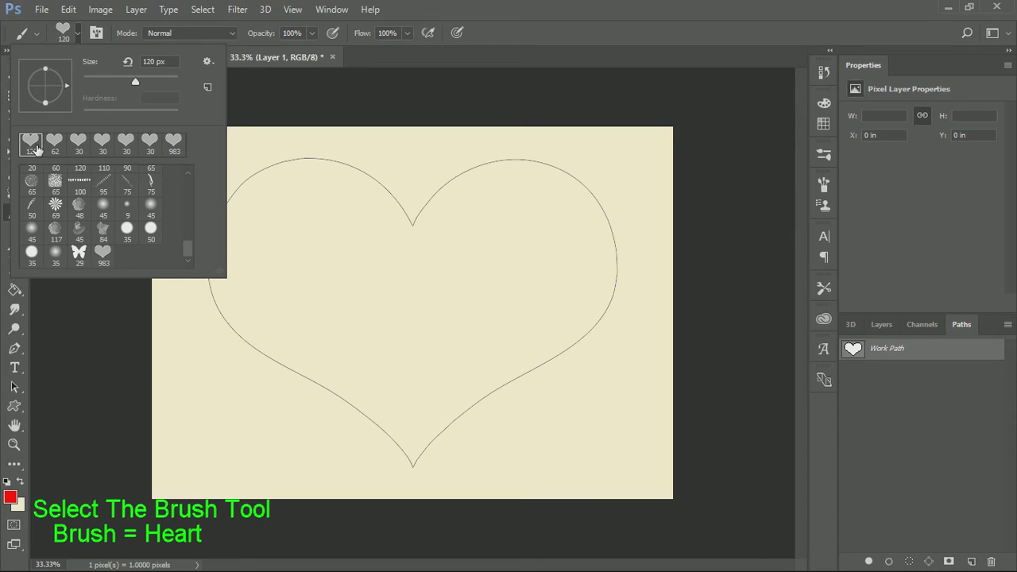
pyautogui.press('Return')
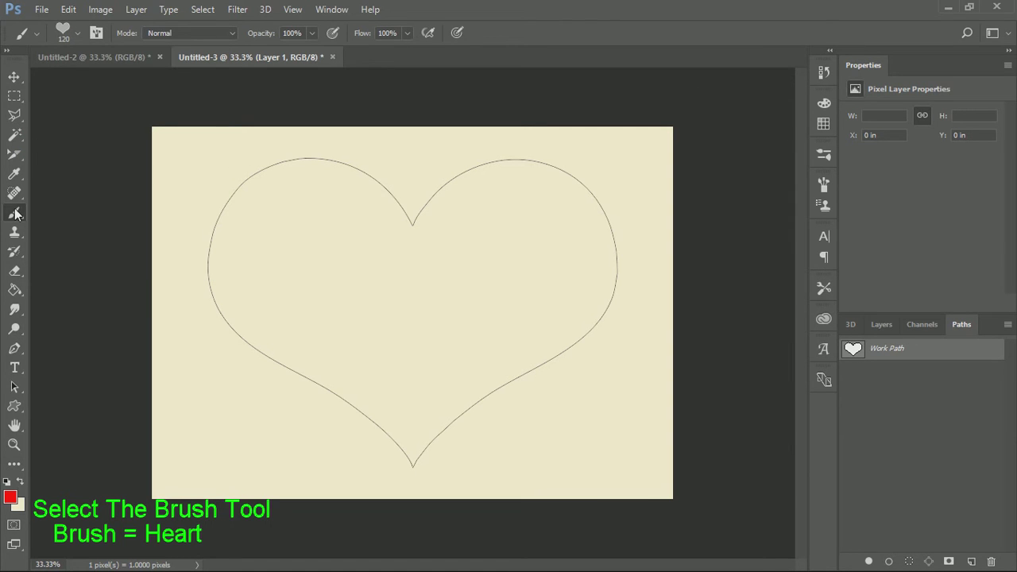
# Set the heart brush tip to Size 131 px and Spacing 118%.
pyautogui.click(822, 185)
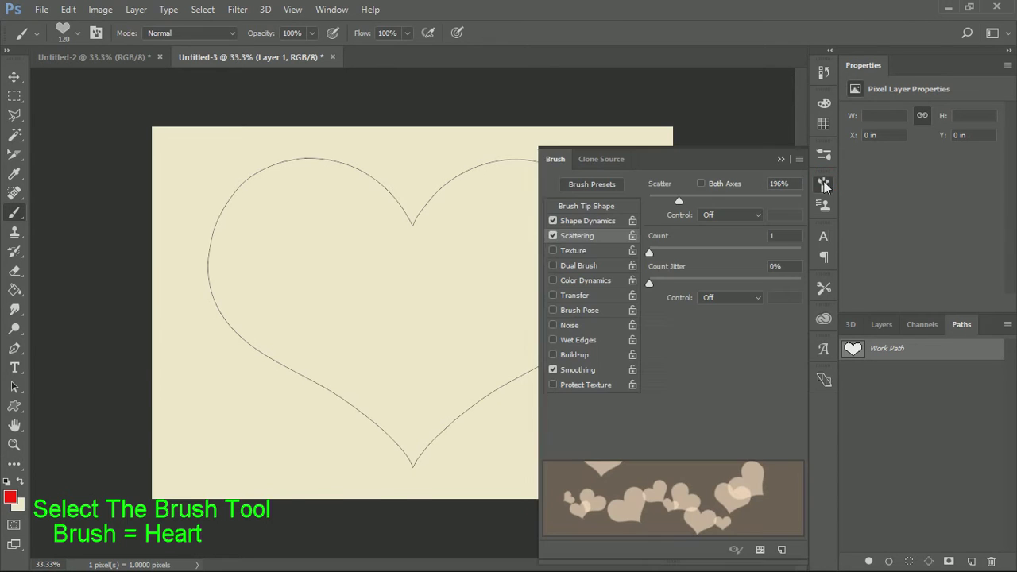
pyautogui.click(605, 206)
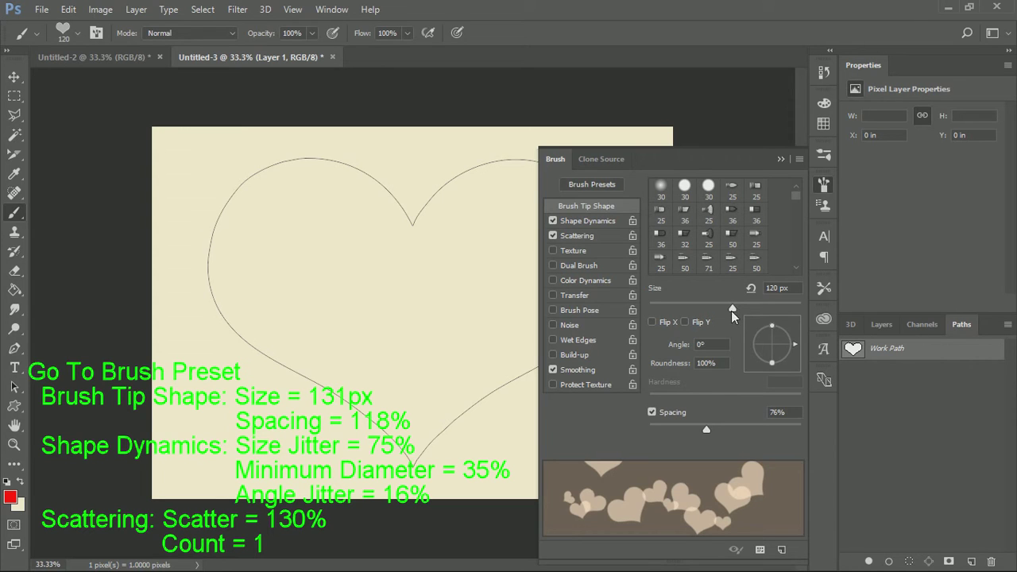
pyautogui.moveTo(732, 308)
pyautogui.mouseDown()
pyautogui.moveTo(767, 309)
pyautogui.moveTo(733, 311)
pyautogui.mouseUp()
pyautogui.moveTo(735, 318); pyautogui.dragTo(738, 317)
pyautogui.moveTo(736, 308); pyautogui.dragTo(737, 312)
pyautogui.moveTo(706, 431)
pyautogui.mouseDown()
pyautogui.moveTo(767, 426)
pyautogui.moveTo(722, 414)
pyautogui.moveTo(730, 423)
pyautogui.moveTo(714, 423)
pyautogui.moveTo(733, 429)
pyautogui.mouseUp()
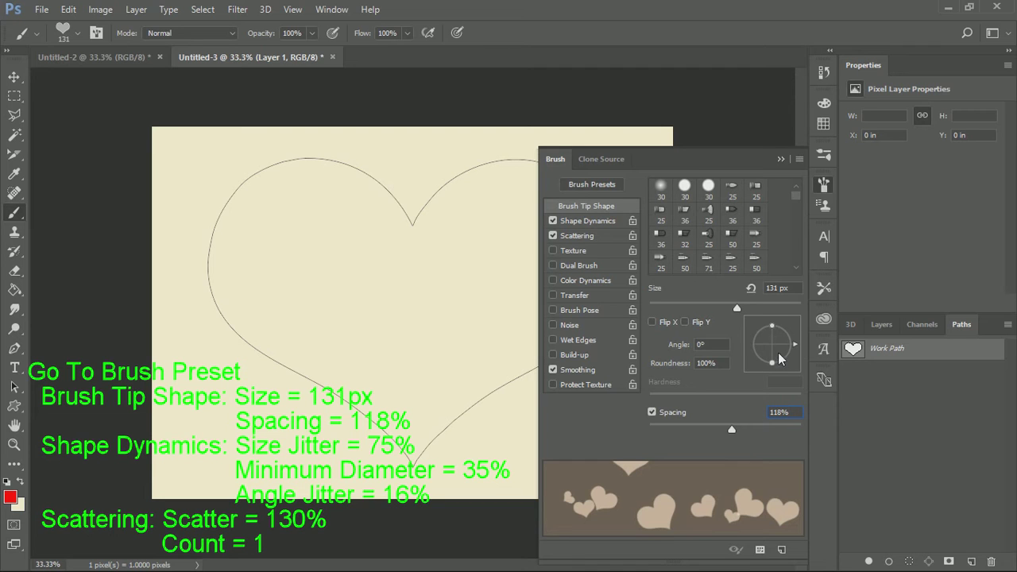
# Set Shape Dynamics to 75% Size Jitter, 35% Minimum Diameter and 16% Angle Jitter.
pyautogui.click(584, 221)
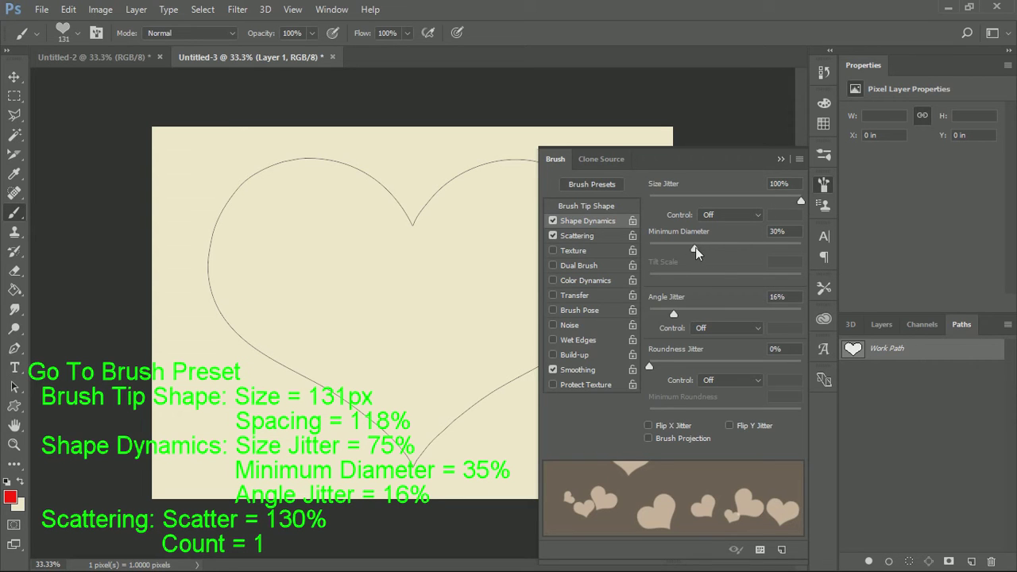
pyautogui.moveTo(695, 247)
pyautogui.mouseDown()
pyautogui.moveTo(768, 255)
pyautogui.moveTo(627, 266)
pyautogui.moveTo(695, 242)
pyautogui.mouseUp()
pyautogui.moveTo(695, 243); pyautogui.dragTo(703, 242)
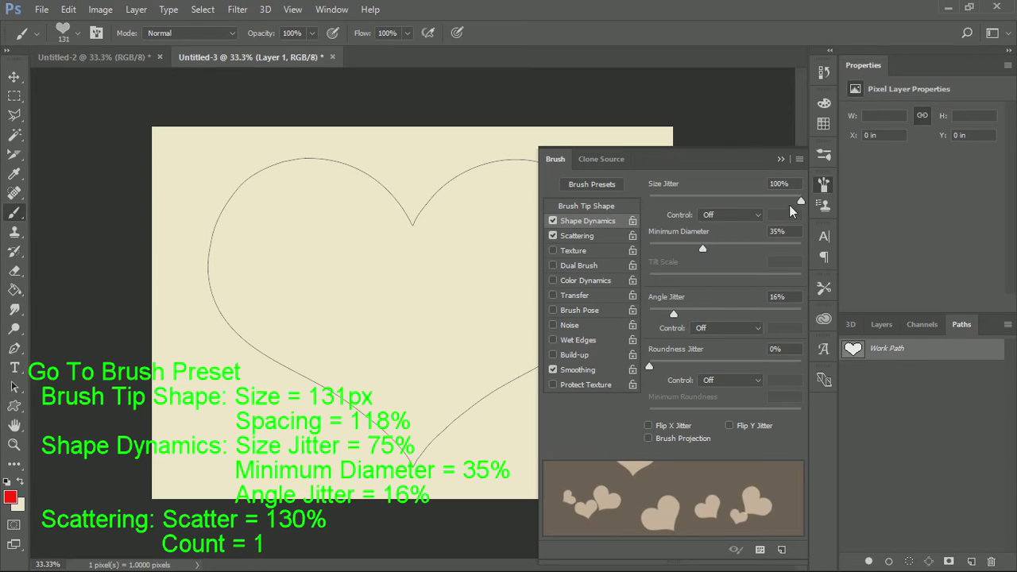
pyautogui.moveTo(801, 199)
pyautogui.mouseDown()
pyautogui.moveTo(612, 198)
pyautogui.moveTo(795, 203)
pyautogui.moveTo(762, 205)
pyautogui.mouseUp()
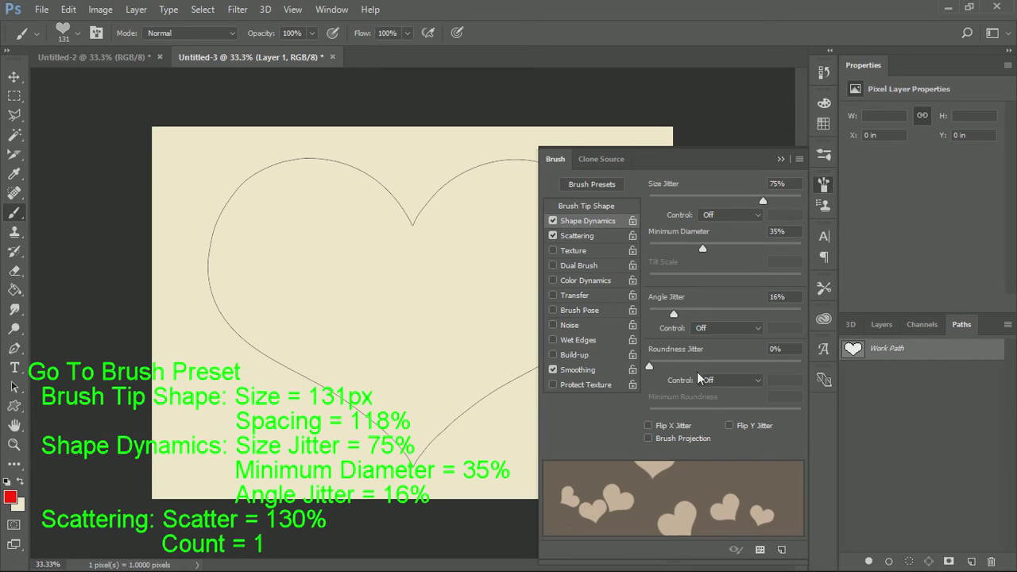
pyautogui.click(587, 235)
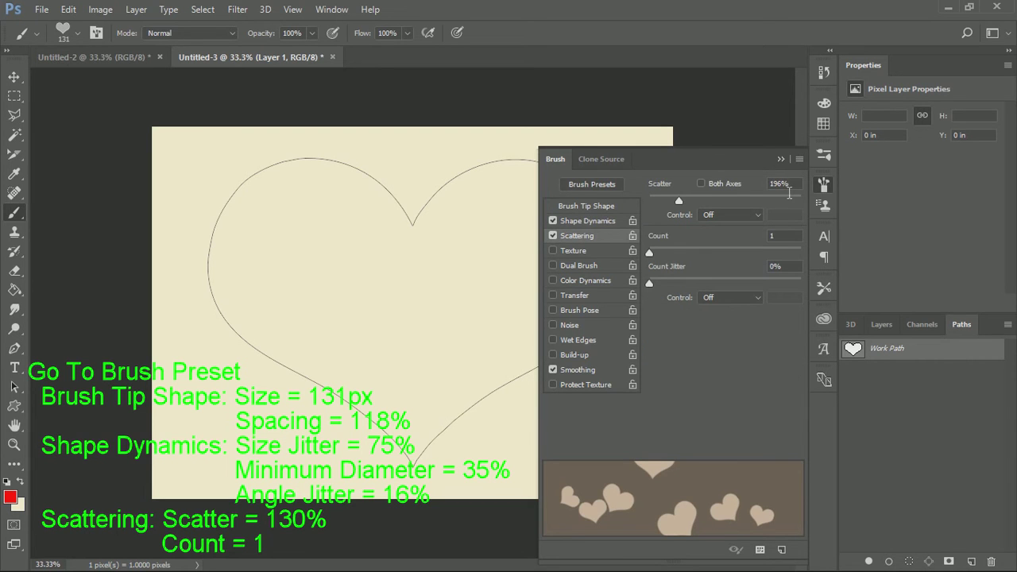
# Set Scattering to 130% with Count 1 and close the Brush panel.
pyautogui.moveTo(680, 198)
pyautogui.mouseDown()
pyautogui.moveTo(642, 192)
pyautogui.moveTo(667, 200)
pyautogui.mouseUp()
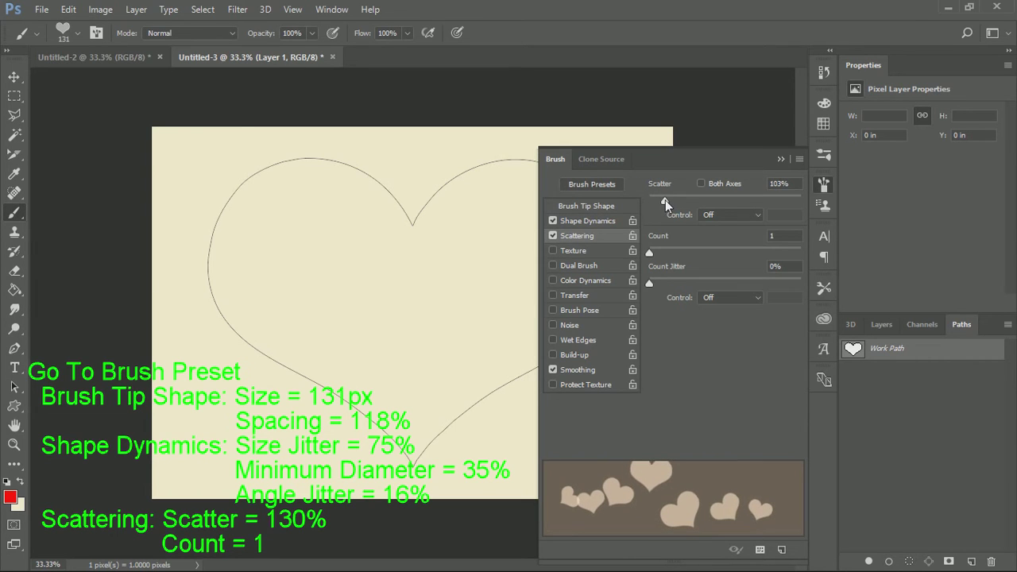
pyautogui.moveTo(666, 199); pyautogui.dragTo(668, 202)
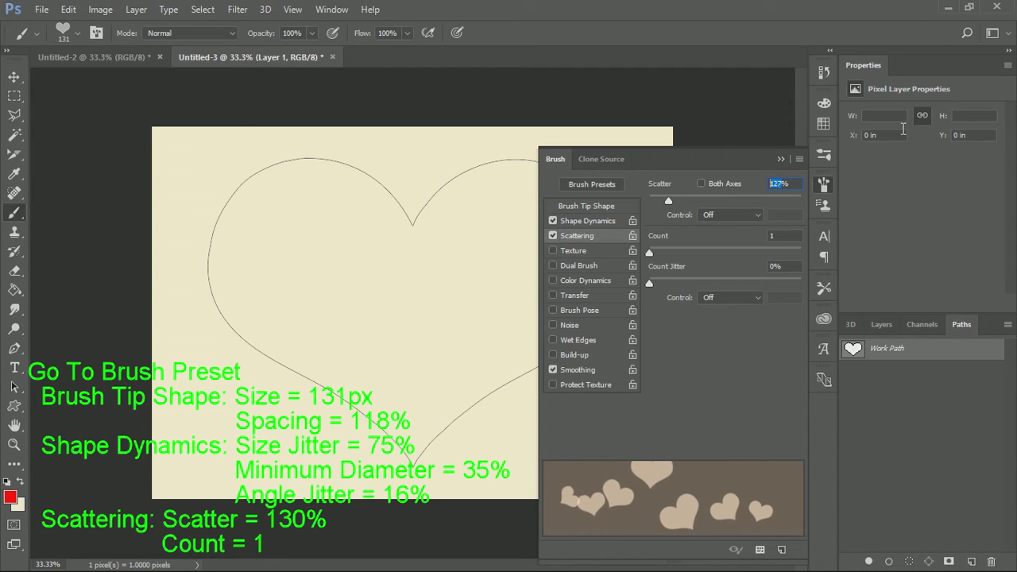
pyautogui.write('130')
pyautogui.click(780, 159)
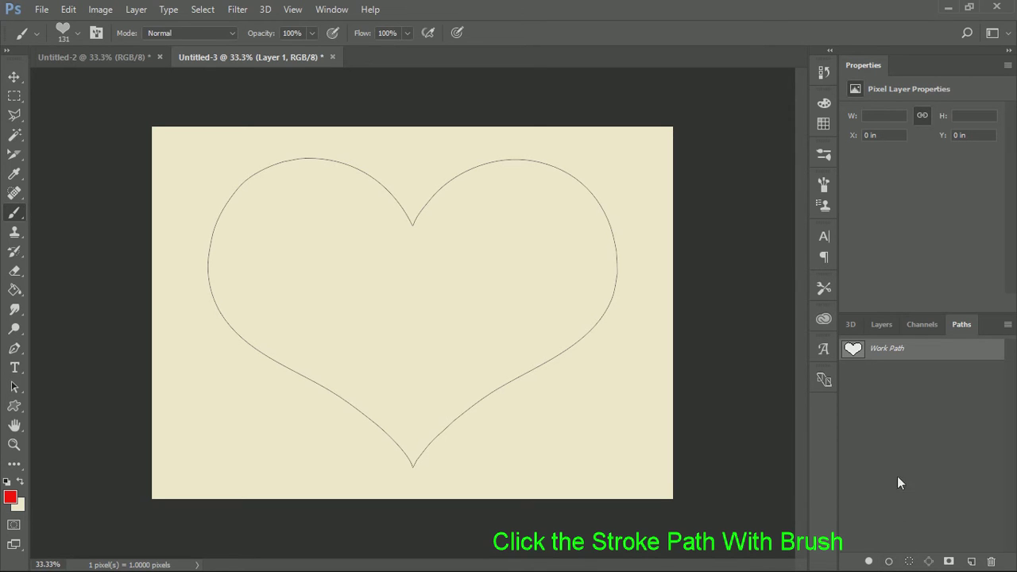
# Stroke the heart Work Path with the heart brush, then delete the path.
pyautogui.click(890, 561)
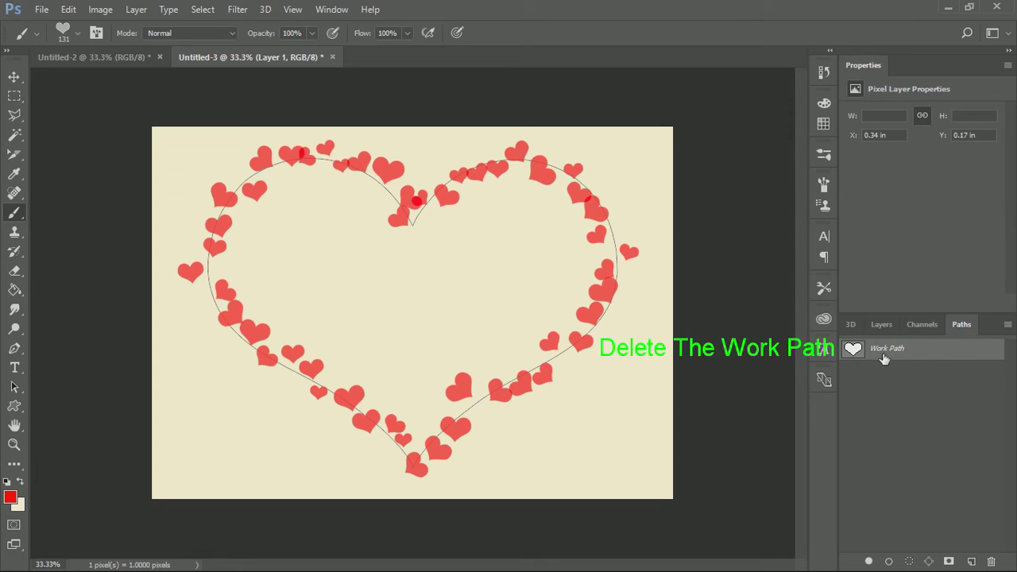
pyautogui.press('Delete')
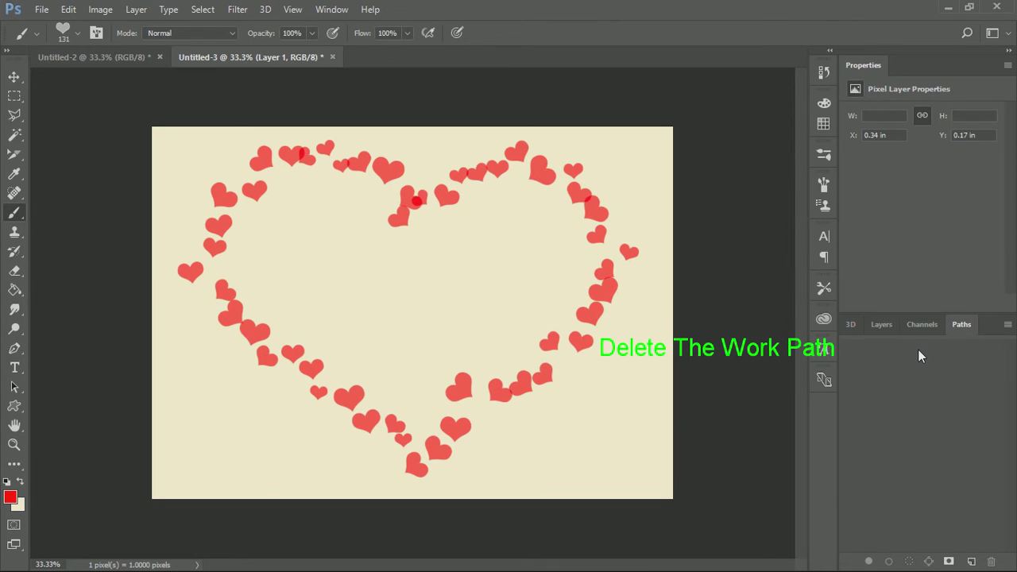
# Check the small-hearts layer's visibility, then add a new empty Layer 2 above it.
pyautogui.click(13, 76)
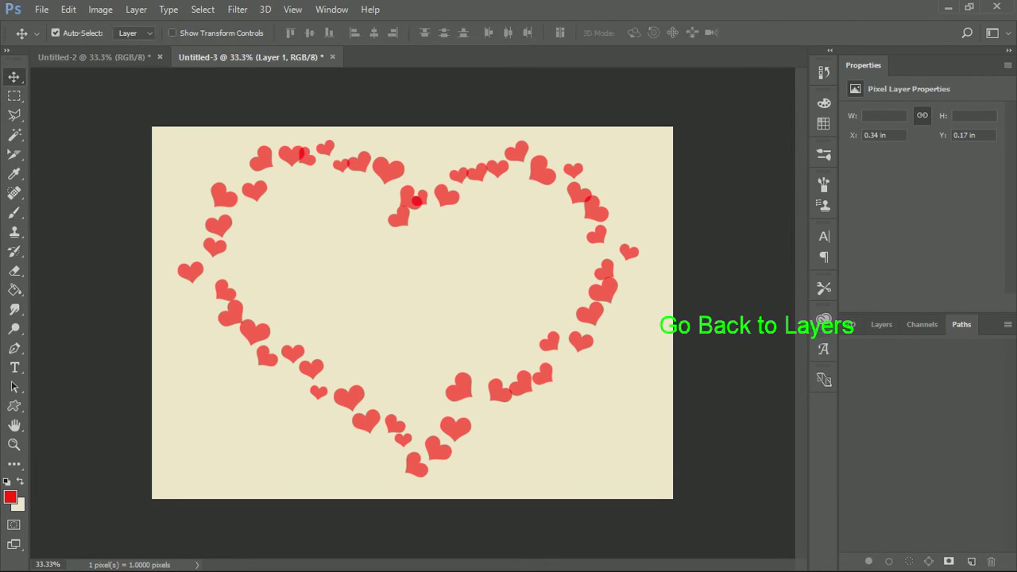
pyautogui.click(883, 324)
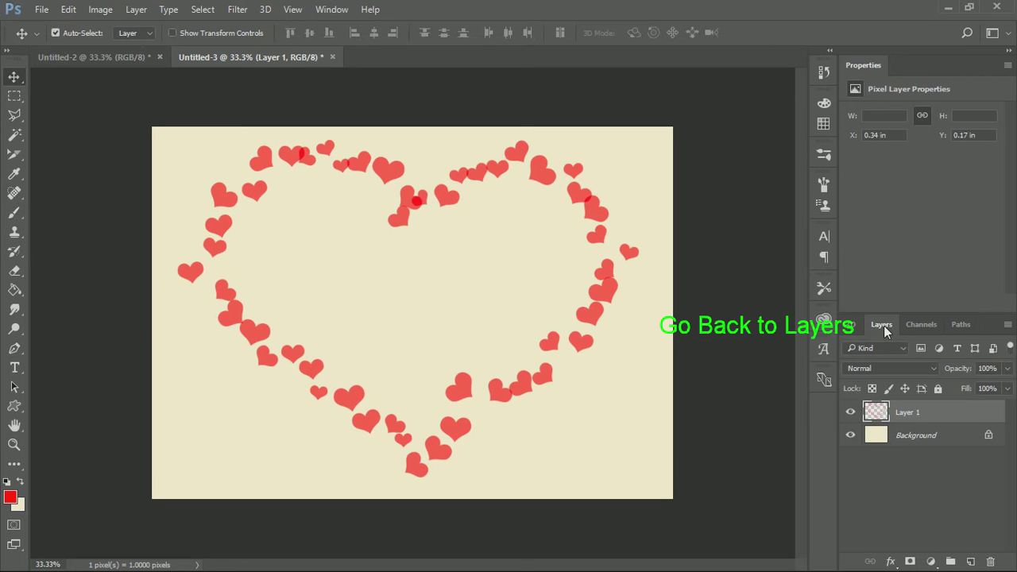
pyautogui.click(849, 411)
pyautogui.click(850, 411)
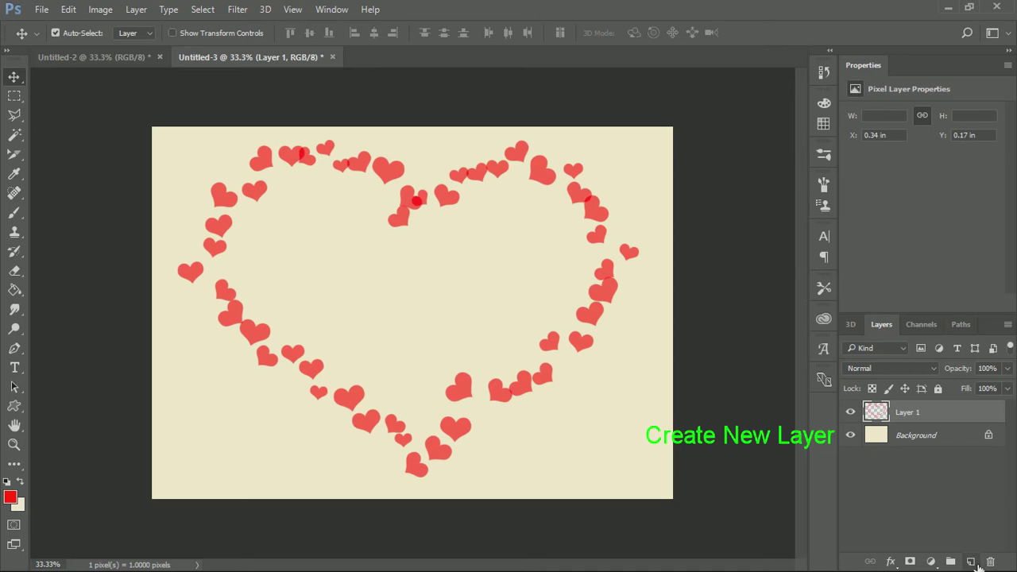
pyautogui.click(971, 562)
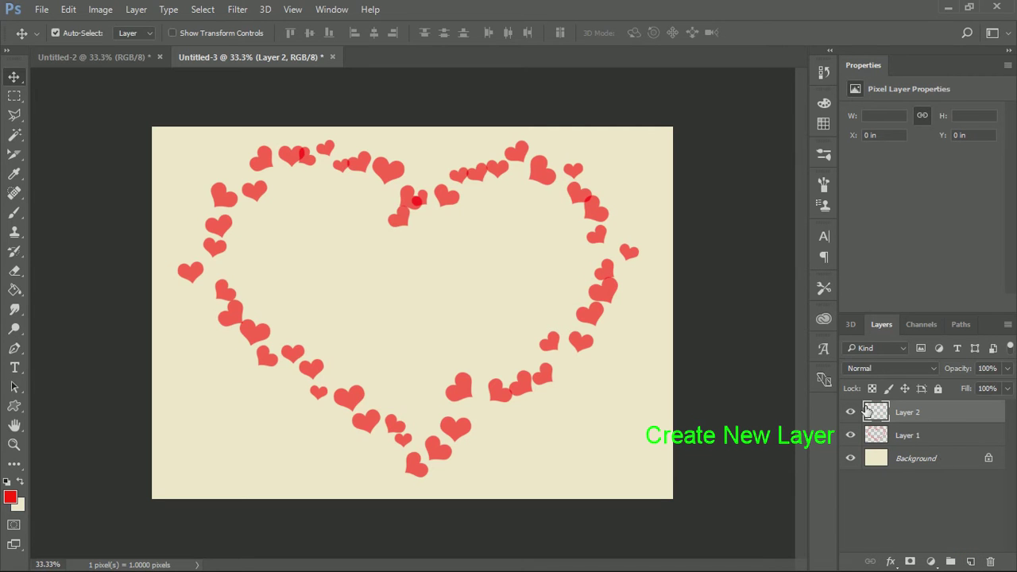
pyautogui.click(935, 465)
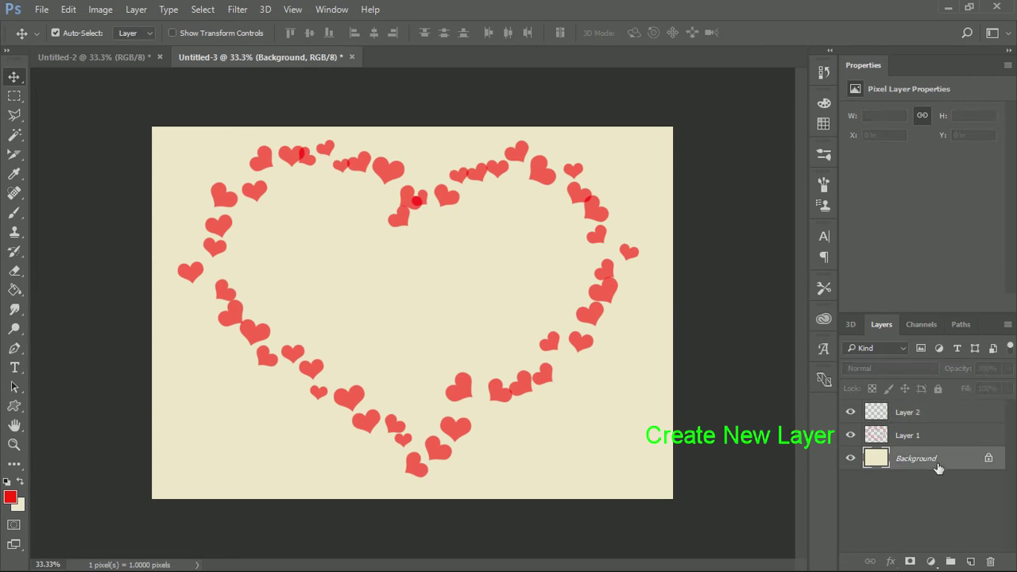
# Set the foreground colour to dark red 5f0000.
pyautogui.click(10, 497)
pyautogui.click(699, 344)
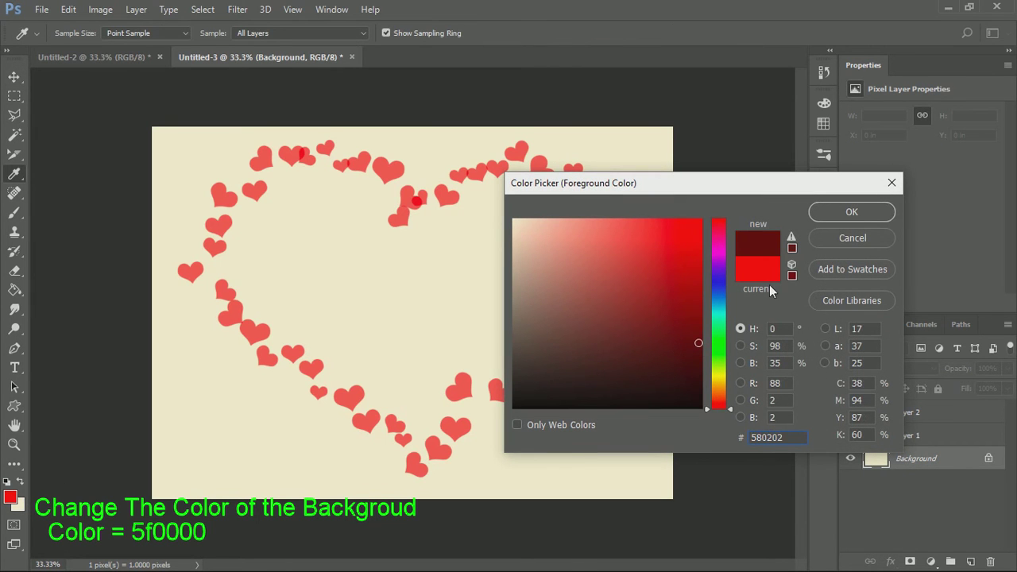
pyautogui.moveTo(698, 337); pyautogui.dragTo(708, 334)
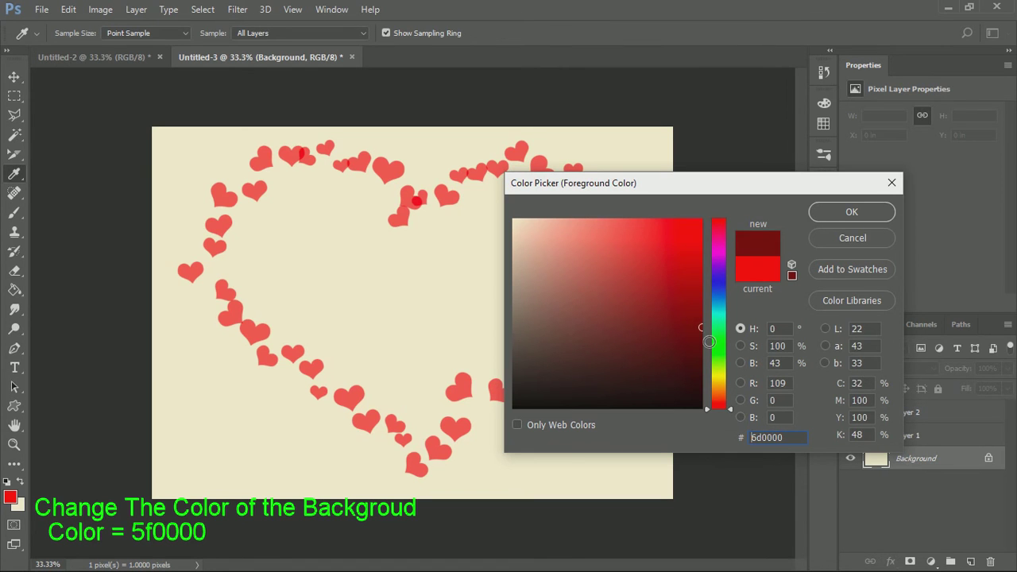
pyautogui.click(705, 340)
pyautogui.click(835, 216)
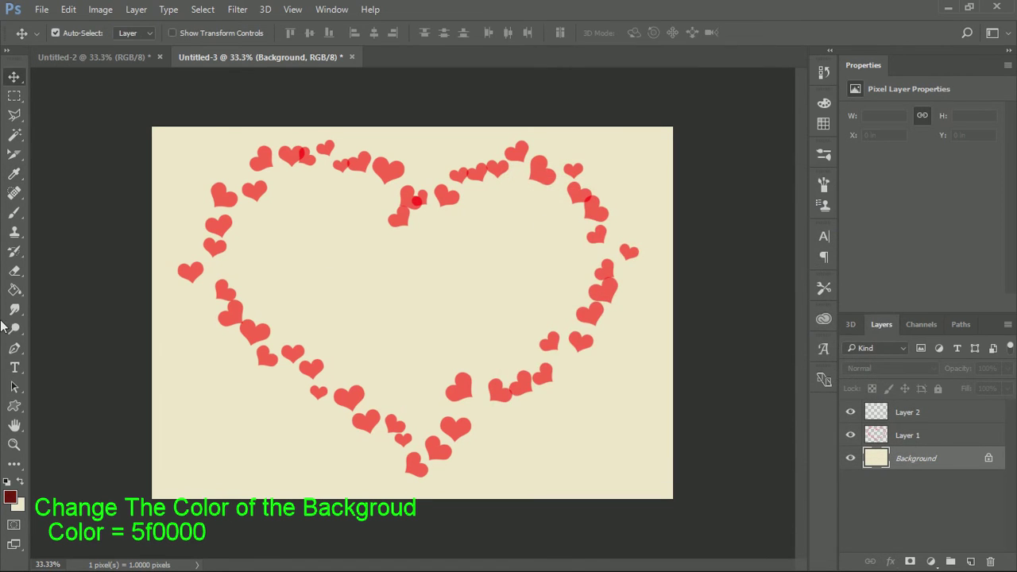
# Fill the Background with dark red using the Paint Bucket.
pyautogui.click(15, 289)
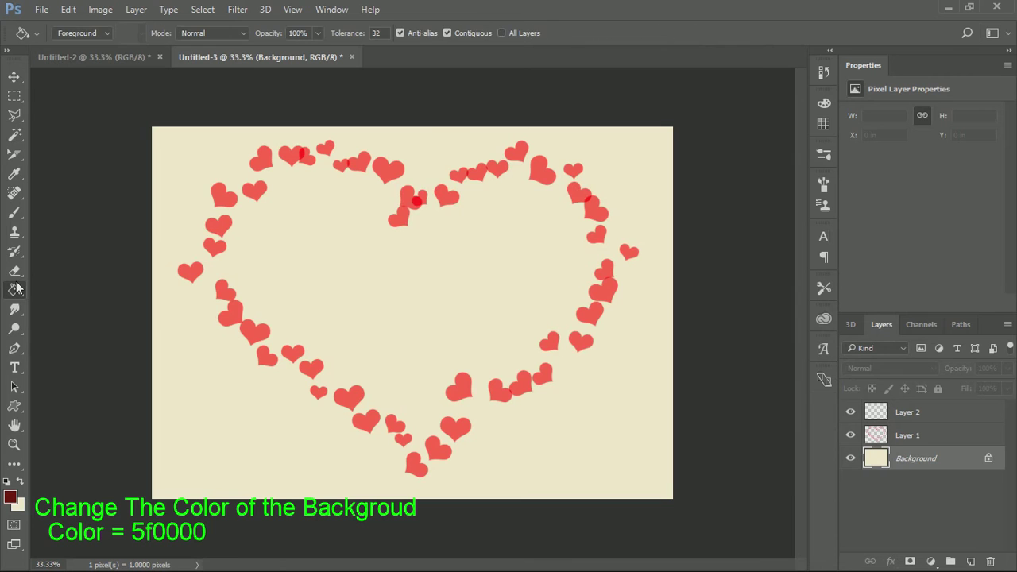
pyautogui.click(388, 302)
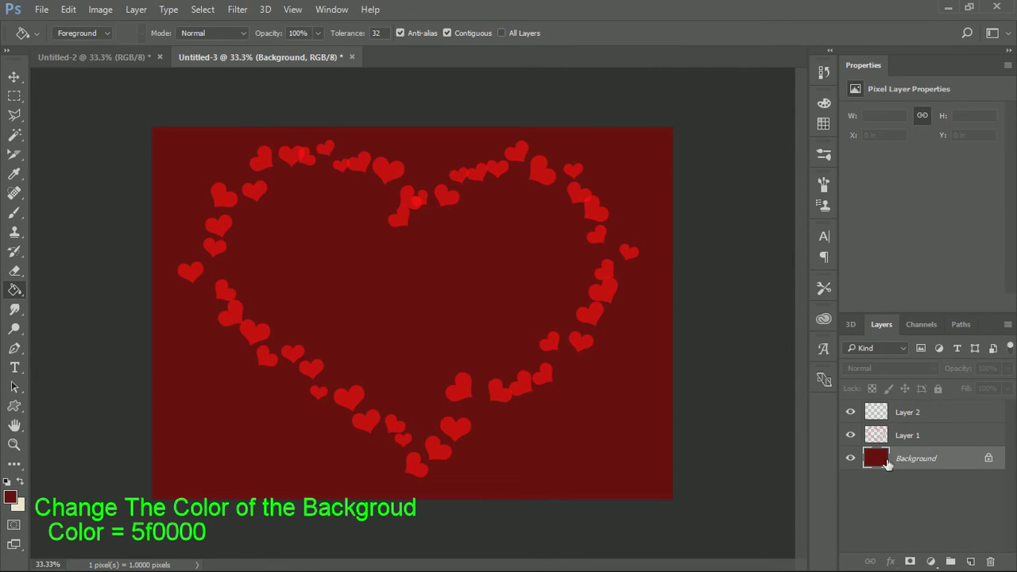
pyautogui.click(11, 496)
# Confirm bright red ff0000 as the foreground colour and select Layer 2.
pyautogui.write('ff0000')
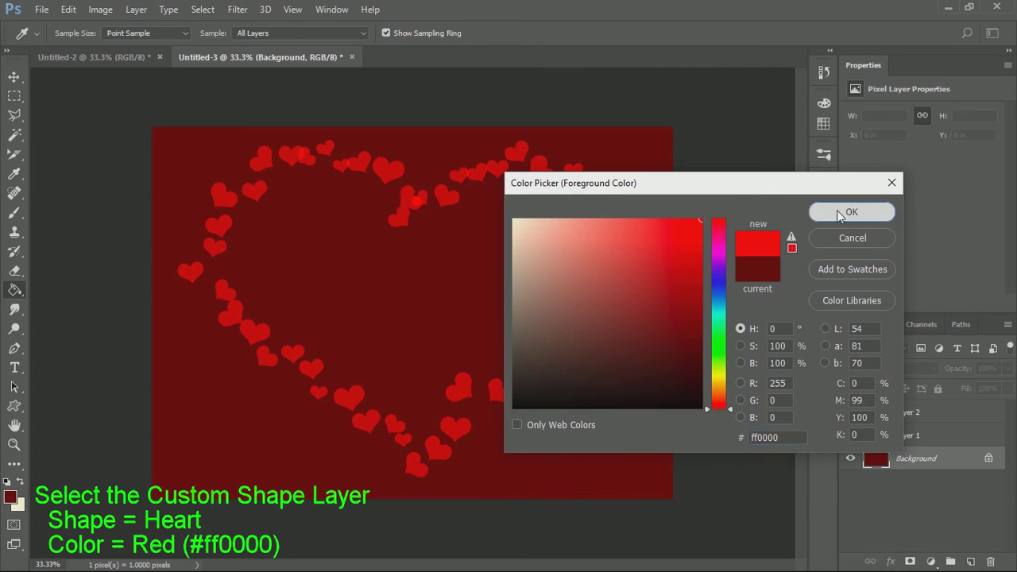
pyautogui.click(836, 210)
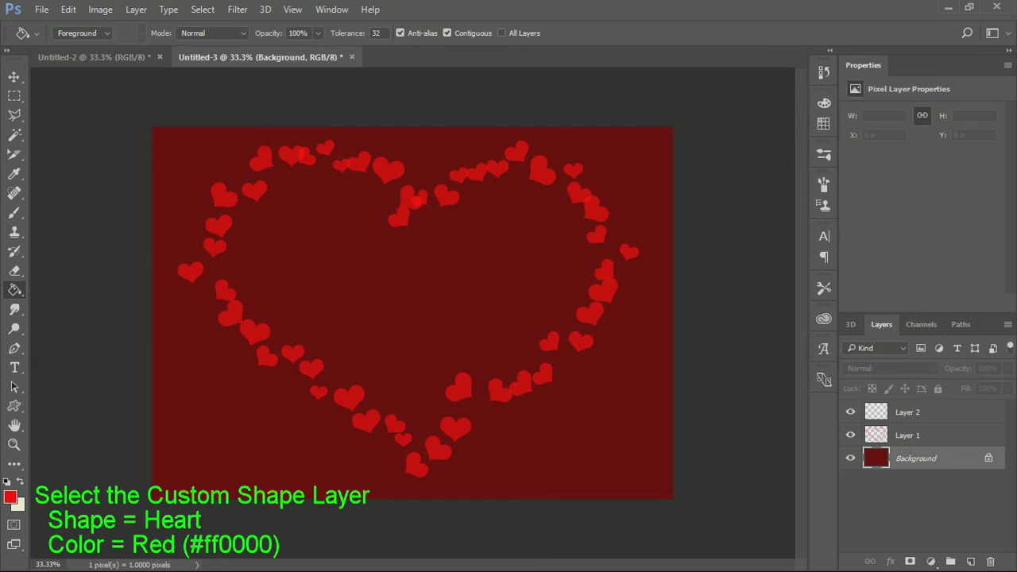
pyautogui.click(930, 414)
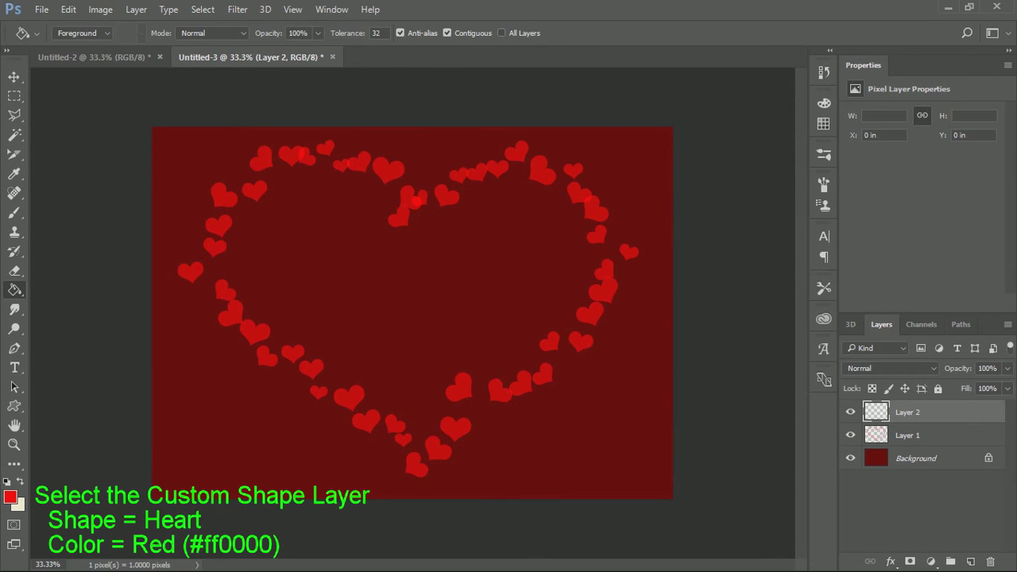
# Draw a large red custom-shape heart and centre it inside the ring of small hearts.
pyautogui.click(19, 407)
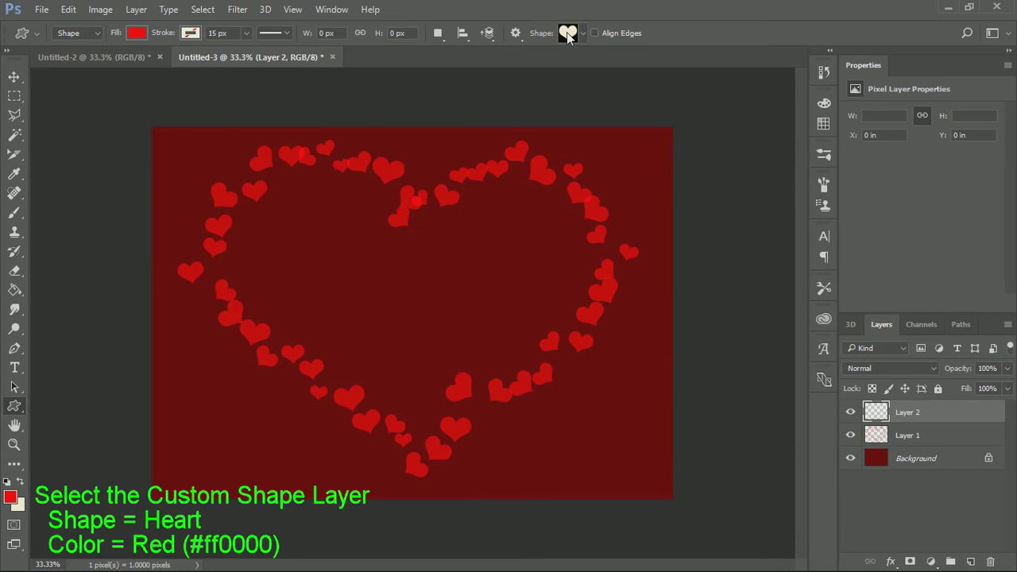
pyautogui.moveTo(271, 176); pyautogui.dragTo(633, 439)
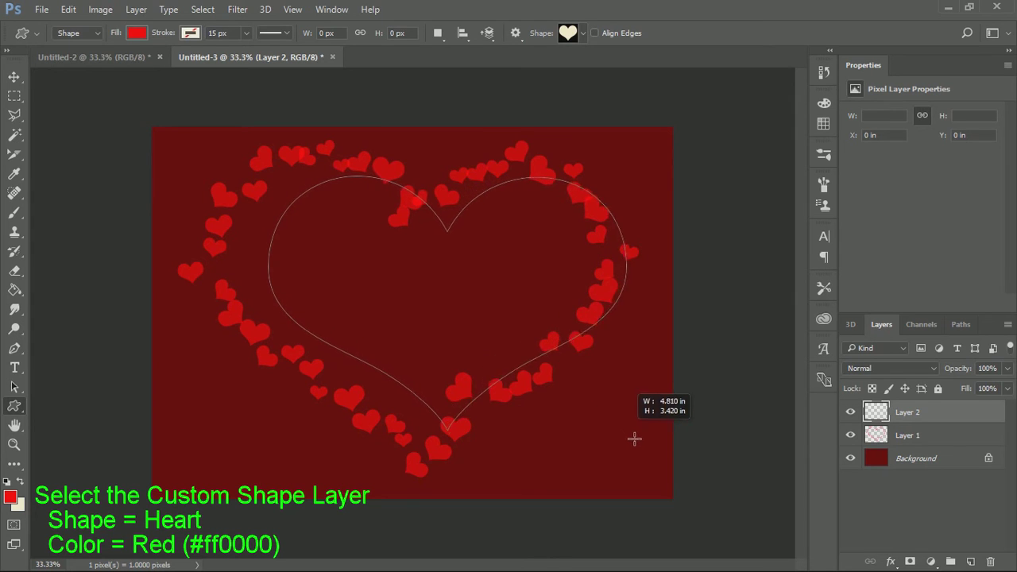
pyautogui.moveTo(634, 438); pyautogui.dragTo(628, 443)
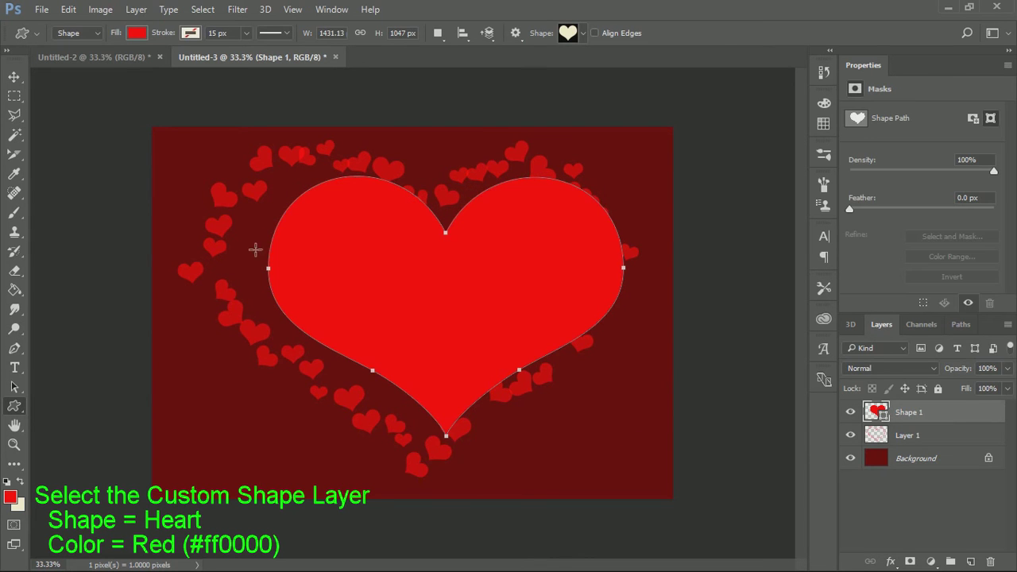
pyautogui.click(14, 76)
pyautogui.moveTo(419, 298); pyautogui.dragTo(390, 293)
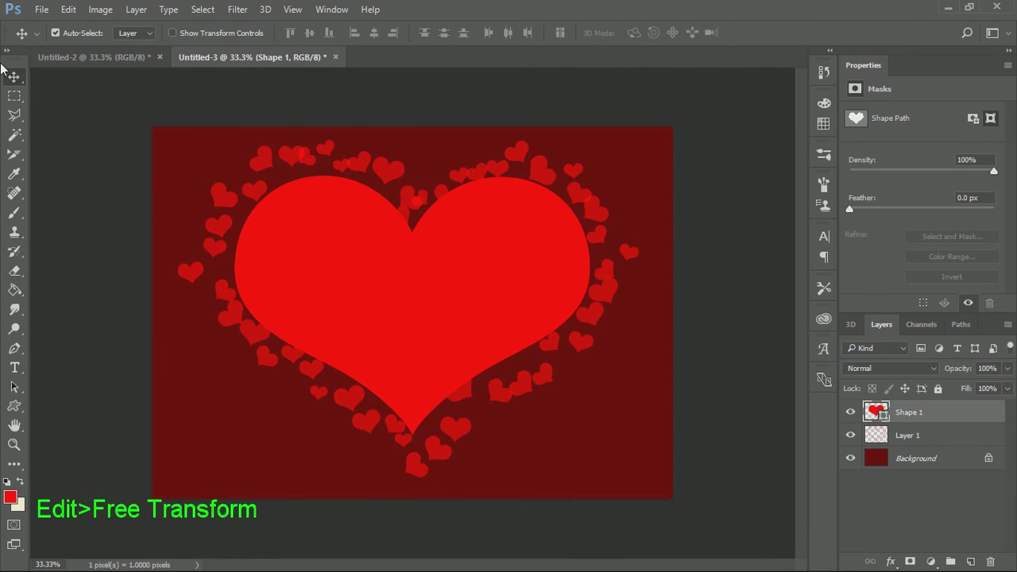
# Free Transform the red heart to about 104% height, apply it, and nudge it centred.
pyautogui.click(68, 10)
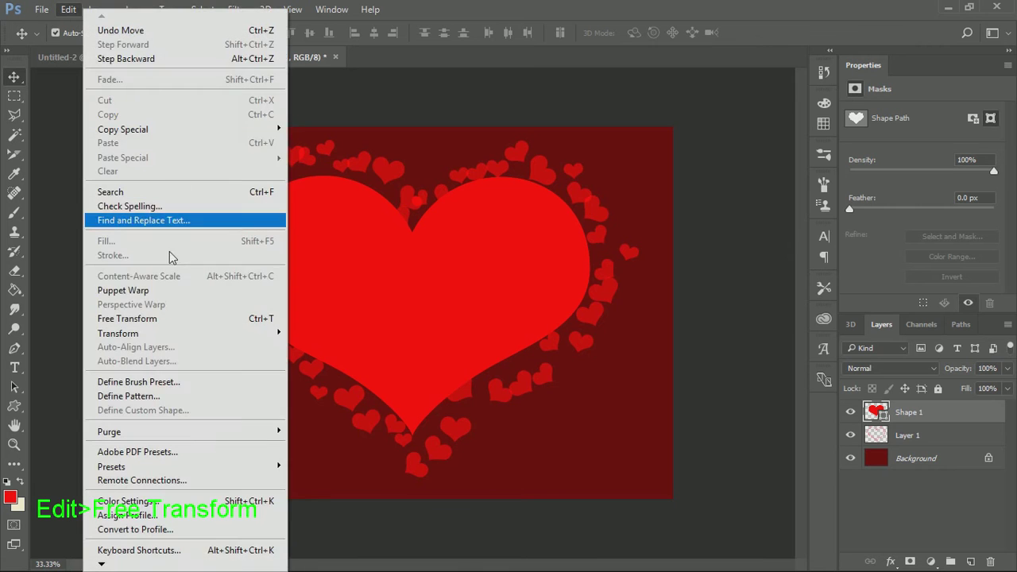
pyautogui.click(195, 319)
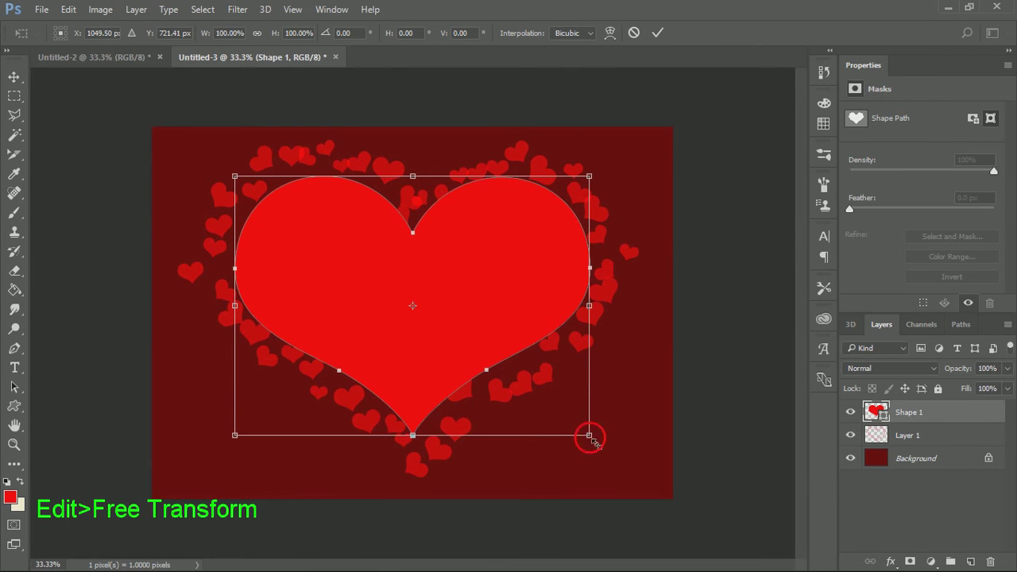
pyautogui.moveTo(588, 435)
pyautogui.mouseDown()
pyautogui.moveTo(609, 454)
pyautogui.moveTo(595, 455)
pyautogui.mouseUp()
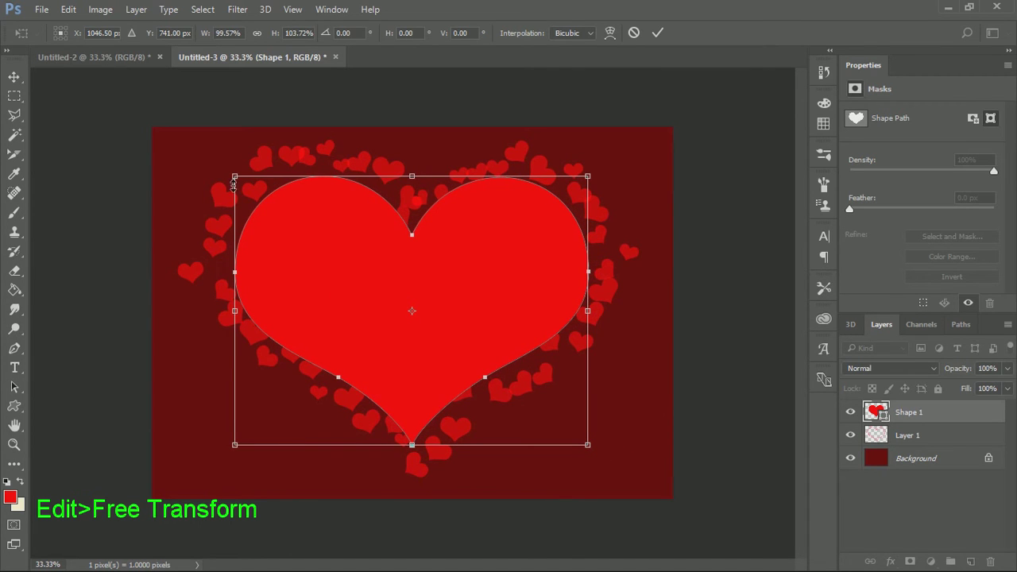
pyautogui.moveTo(233, 184); pyautogui.dragTo(230, 183)
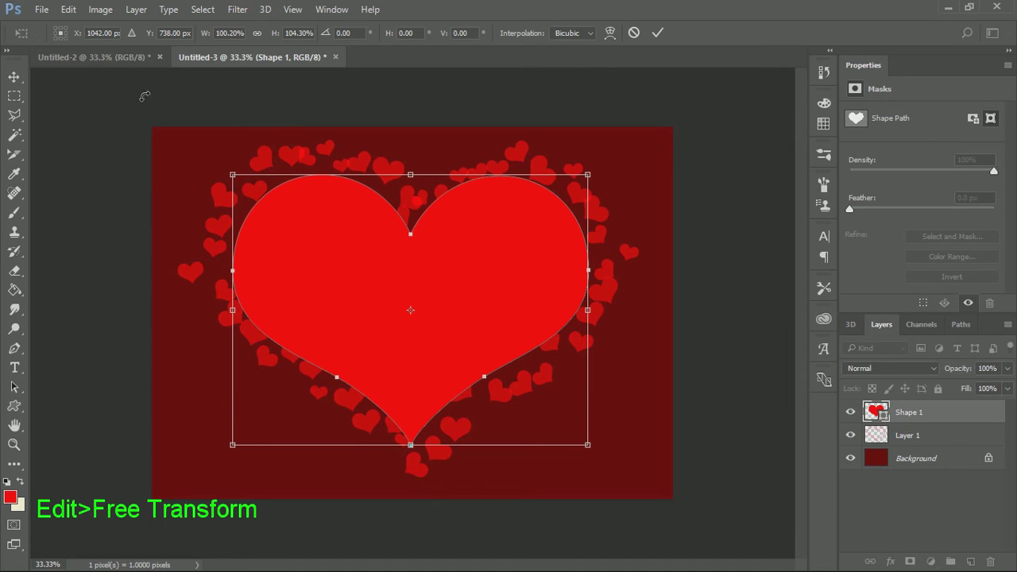
pyautogui.click(14, 77)
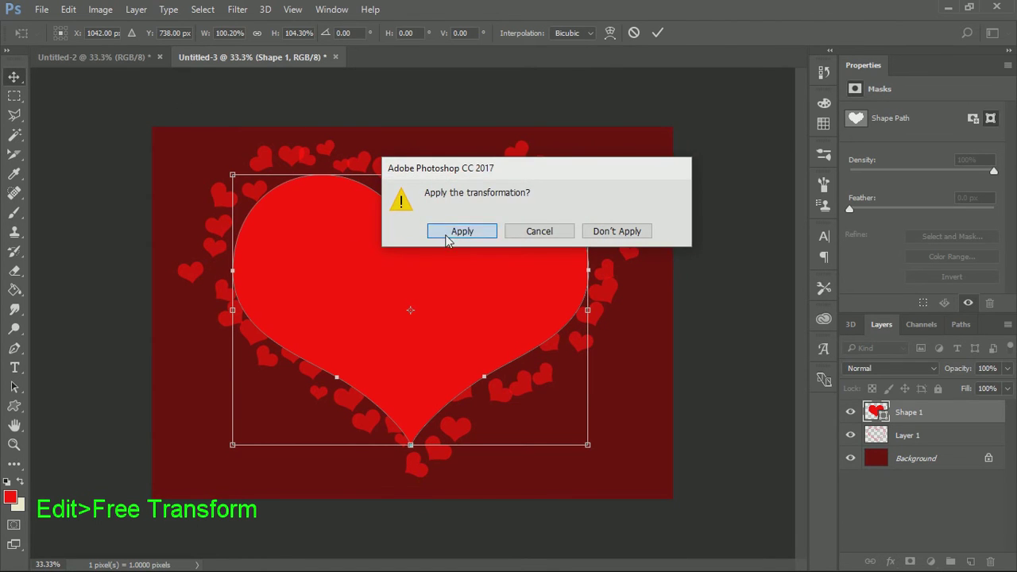
pyautogui.click(446, 239)
pyautogui.moveTo(442, 278); pyautogui.dragTo(444, 280)
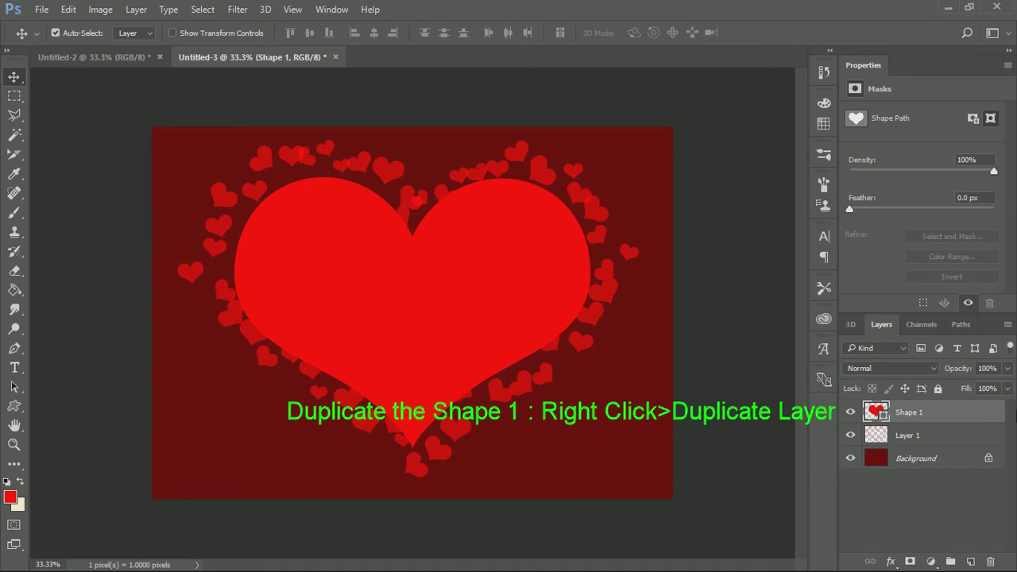
# Duplicate the Shape 1 heart layer as Shape 1 copy.
pyautogui.rightClick(931, 416)
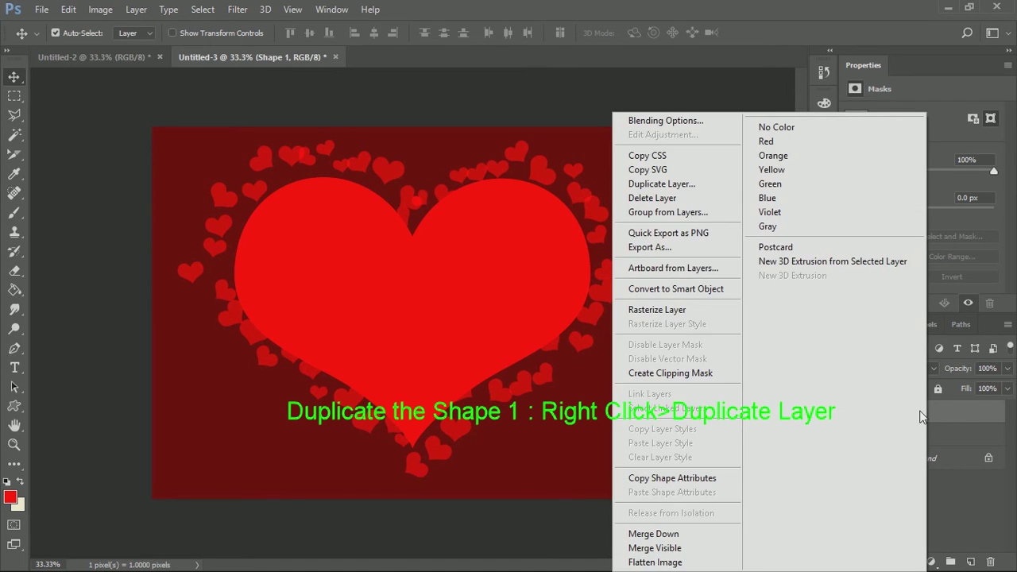
pyautogui.click(698, 183)
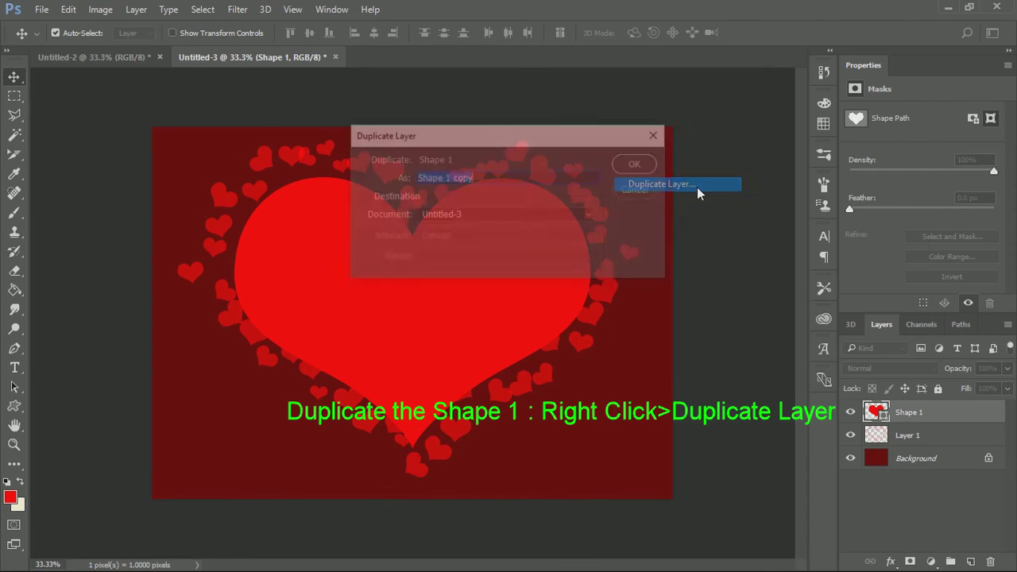
pyautogui.click(660, 166)
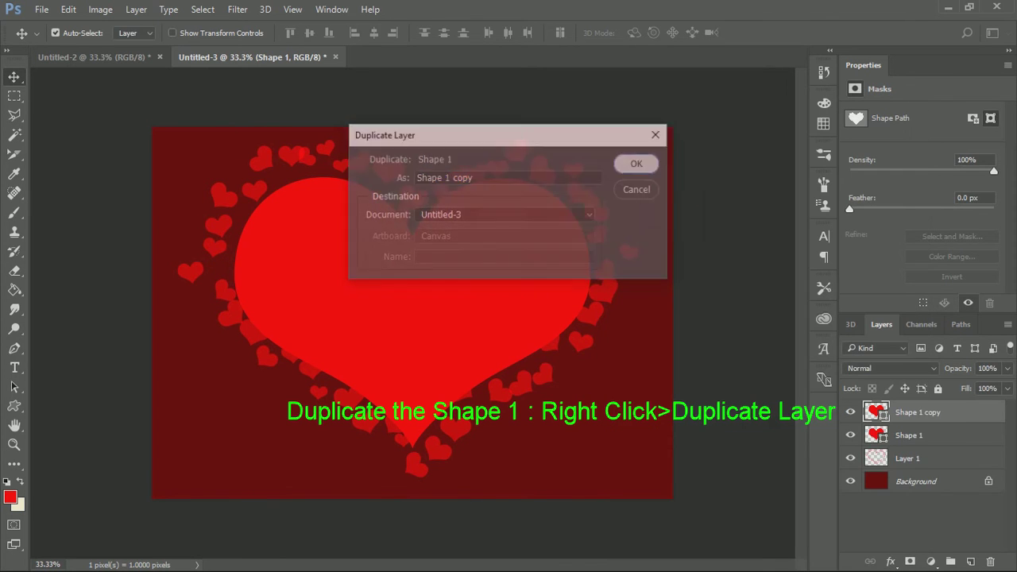
# Set the foreground colour to darker red b40202.
pyautogui.click(10, 497)
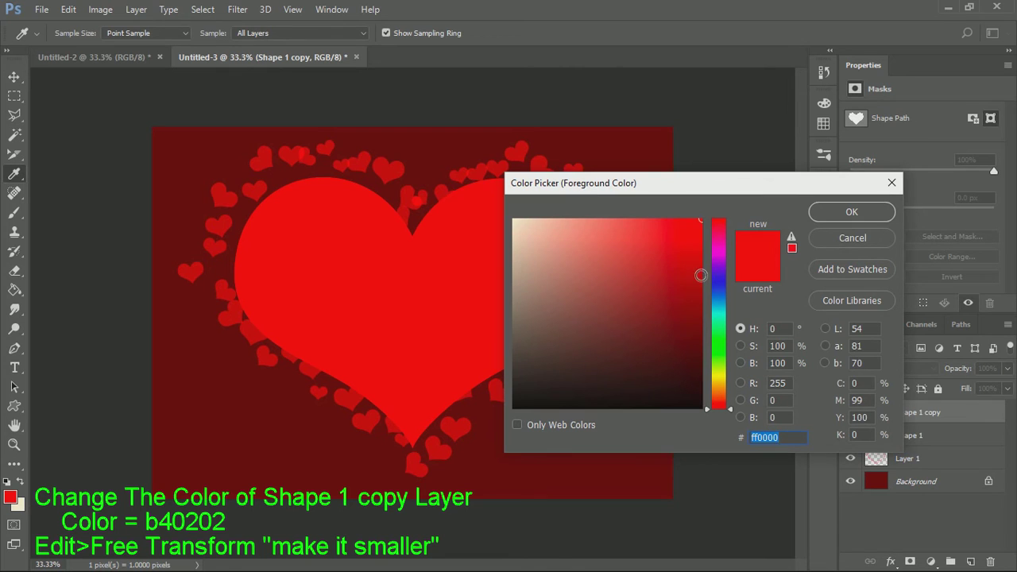
pyautogui.write('b40202')
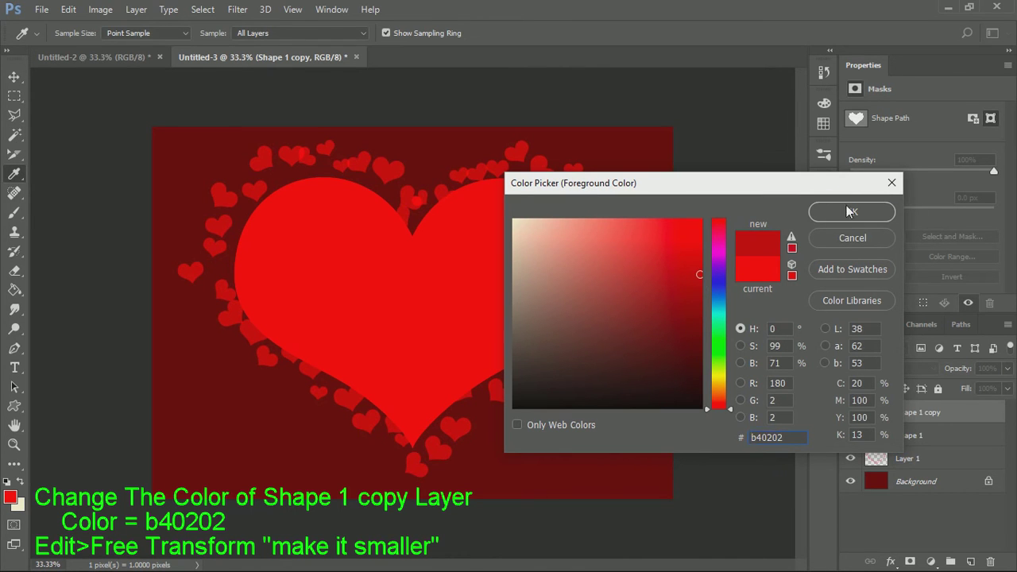
pyautogui.click(850, 212)
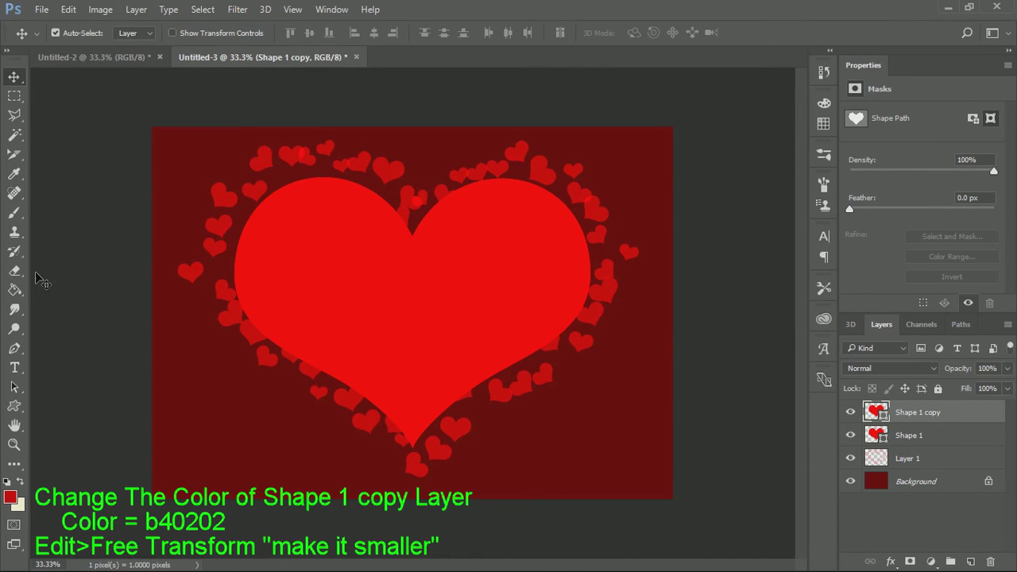
# Rasterize the Shape 1 copy heart and fill it with b40202 using the Paint Bucket.
pyautogui.click(14, 290)
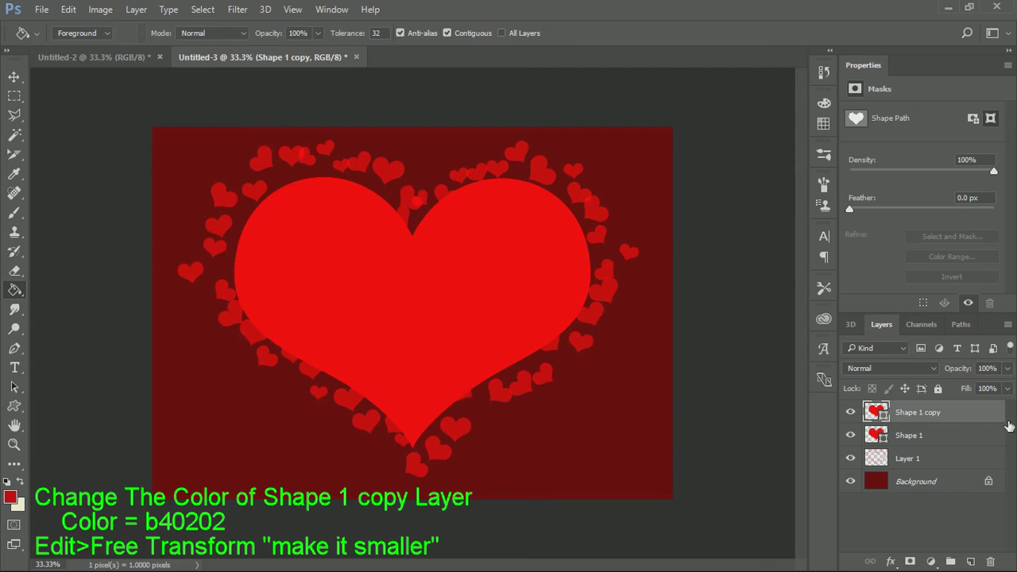
pyautogui.click(373, 316)
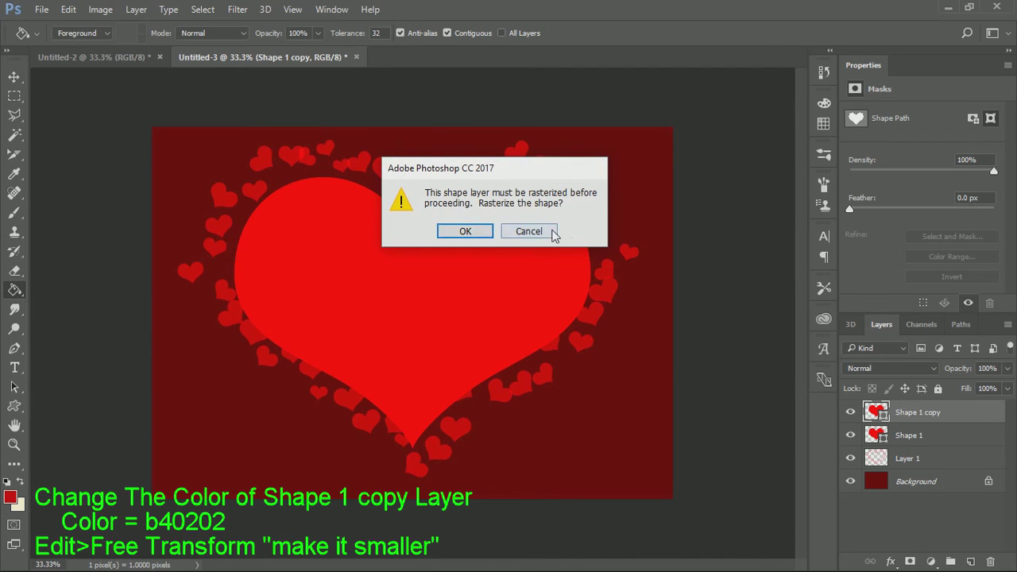
pyautogui.click(465, 232)
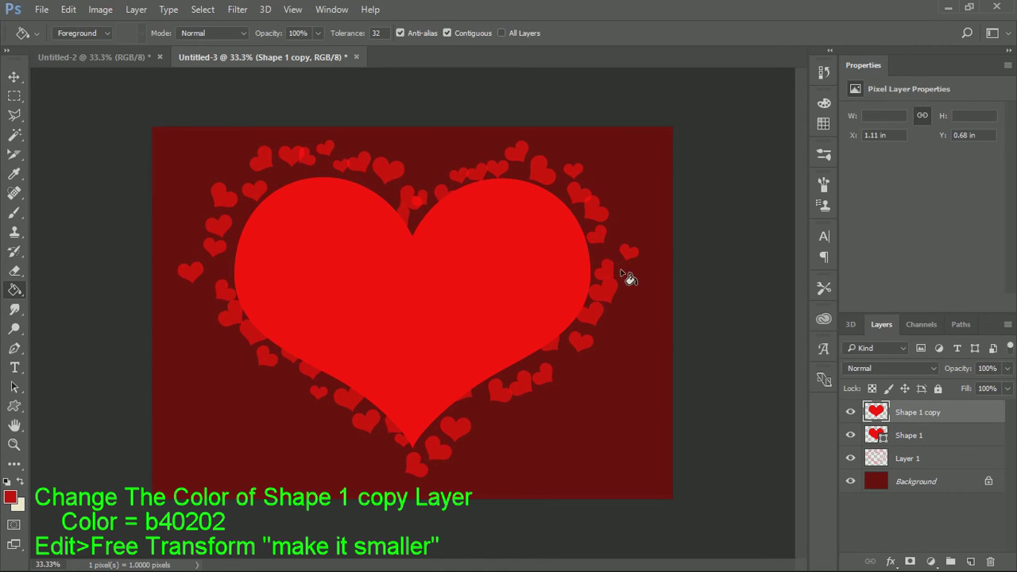
pyautogui.click(477, 247)
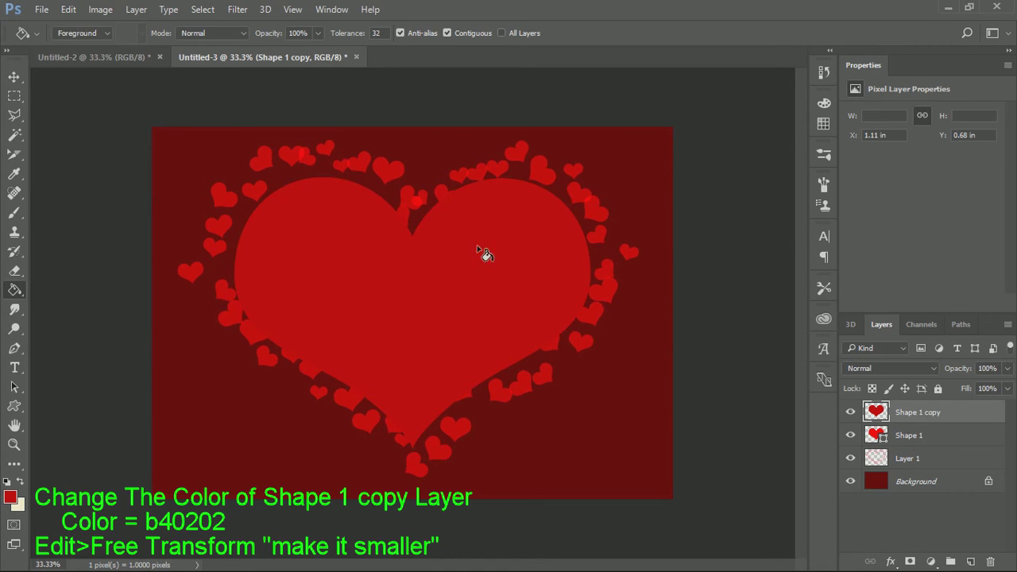
pyautogui.click(69, 9)
# Shrink the dark red heart from its corner and move it inside the bright heart.
pyautogui.click(181, 319)
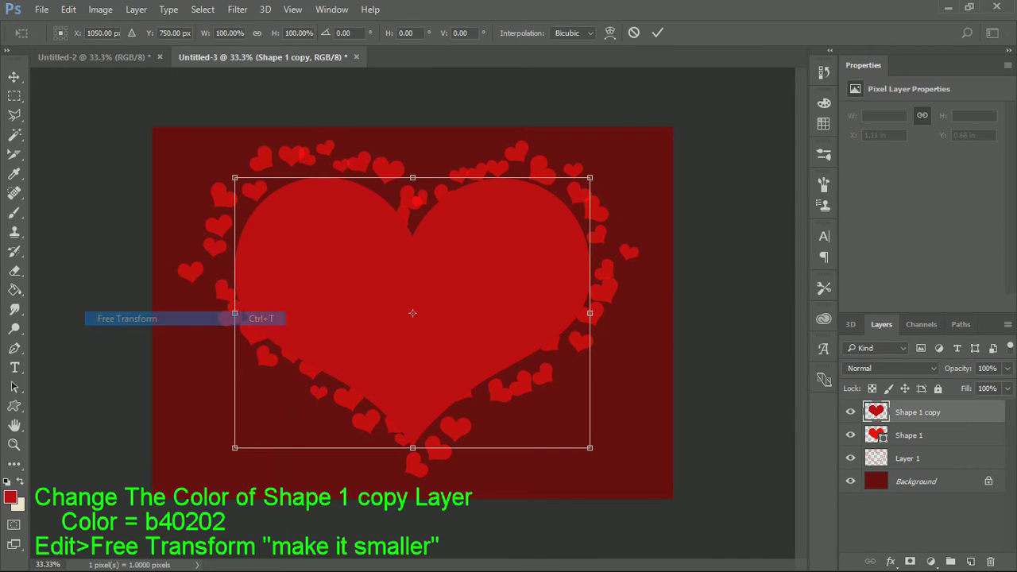
pyautogui.moveTo(242, 188); pyautogui.dragTo(274, 216)
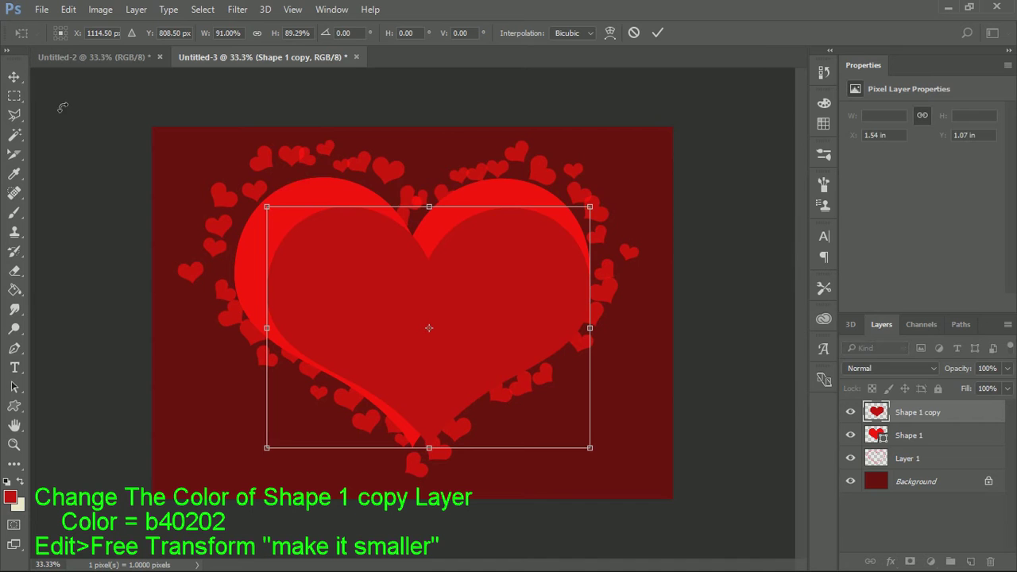
pyautogui.click(13, 77)
pyautogui.click(445, 230)
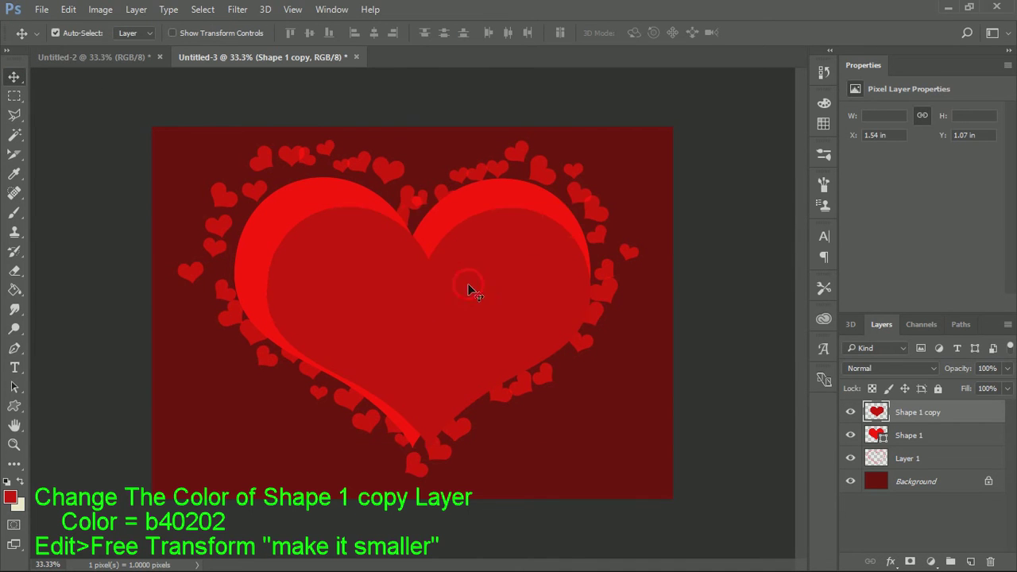
pyautogui.moveTo(466, 283); pyautogui.dragTo(455, 279)
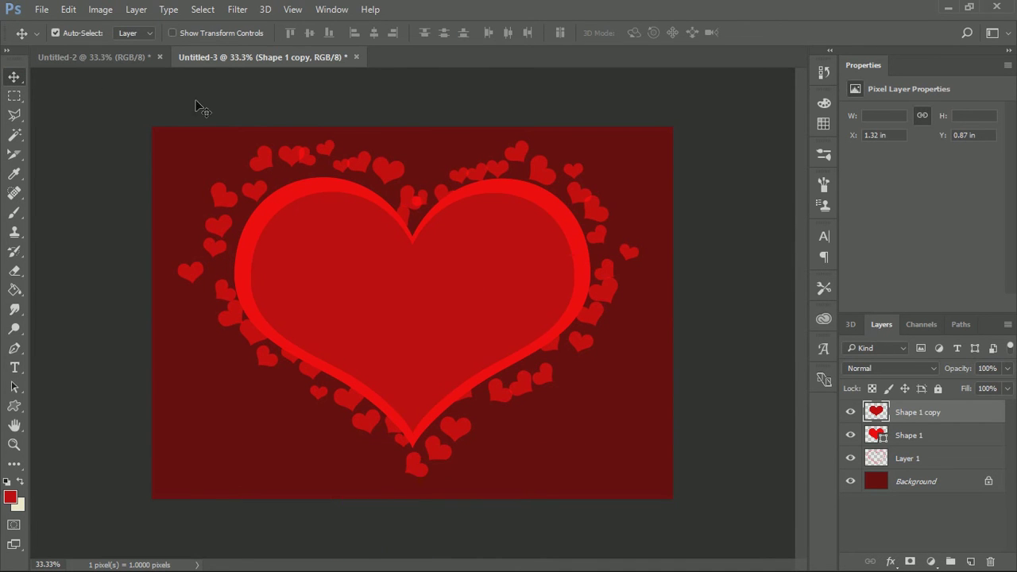
# Squash the dark heart to 98.85% × 90.46% and centre it, leaving a bright rim.
pyautogui.click(68, 10)
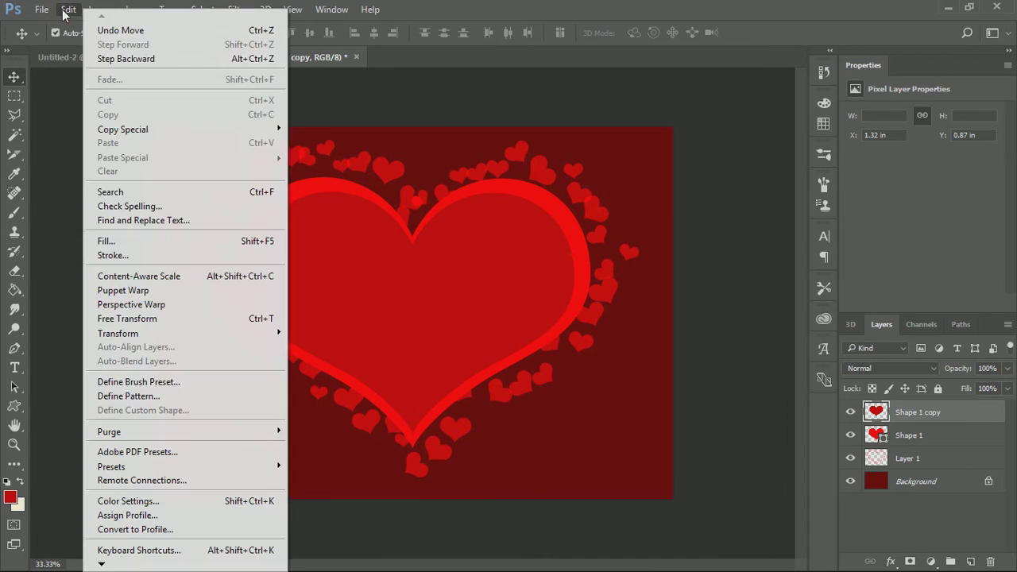
pyautogui.click(208, 319)
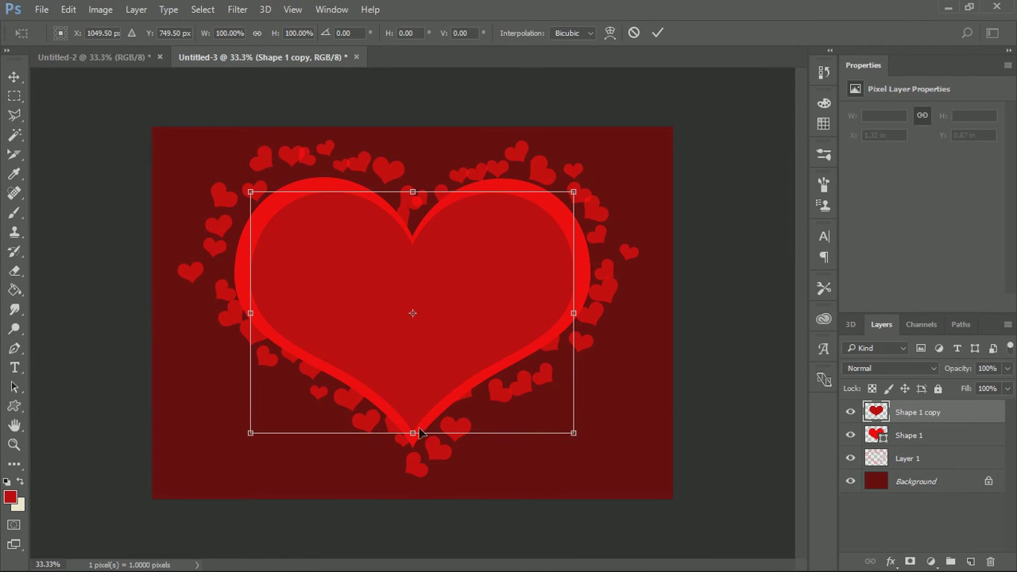
pyautogui.moveTo(412, 433); pyautogui.dragTo(412, 421)
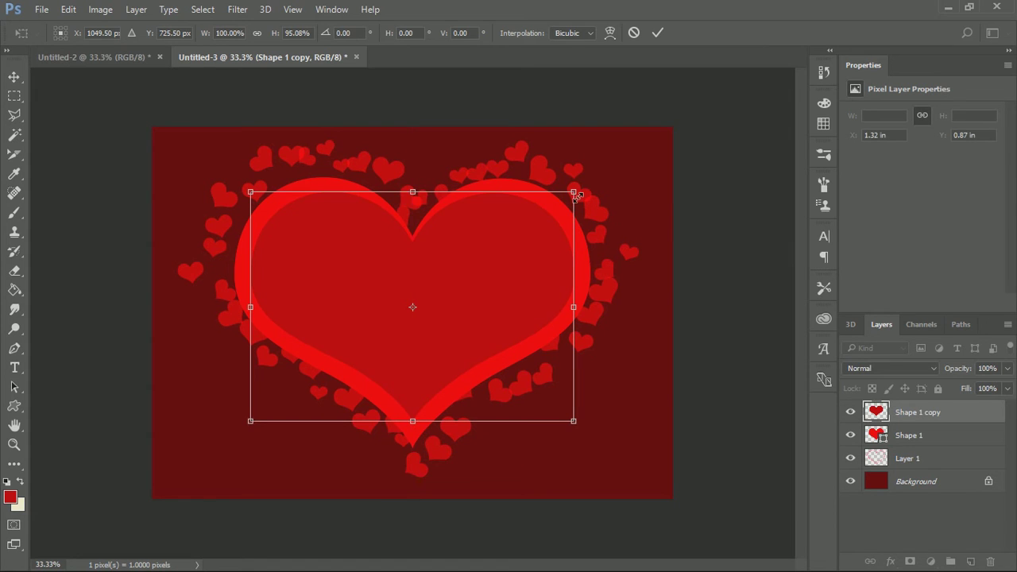
pyautogui.moveTo(577, 195); pyautogui.dragTo(572, 205)
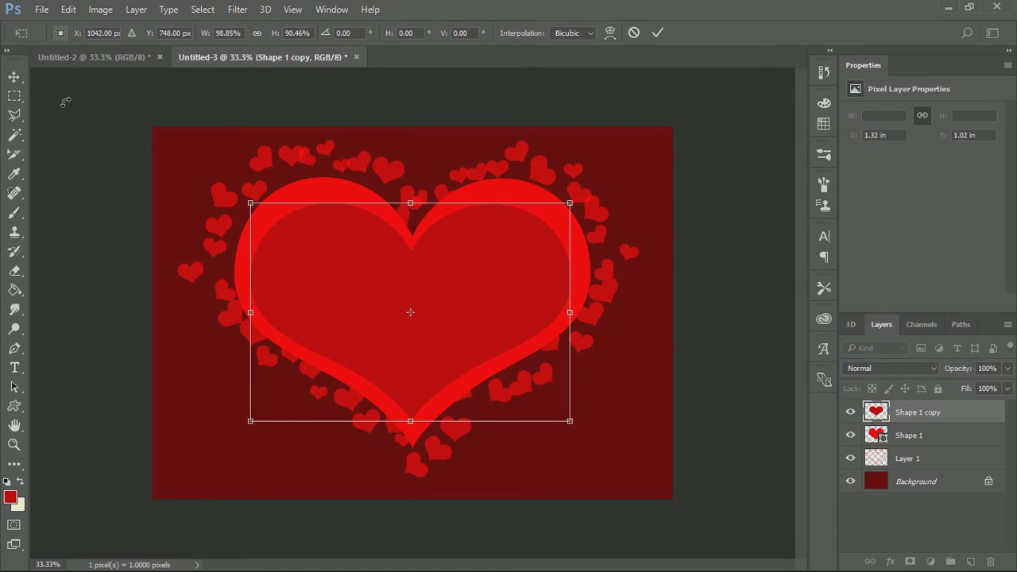
pyautogui.click(14, 76)
pyautogui.click(462, 232)
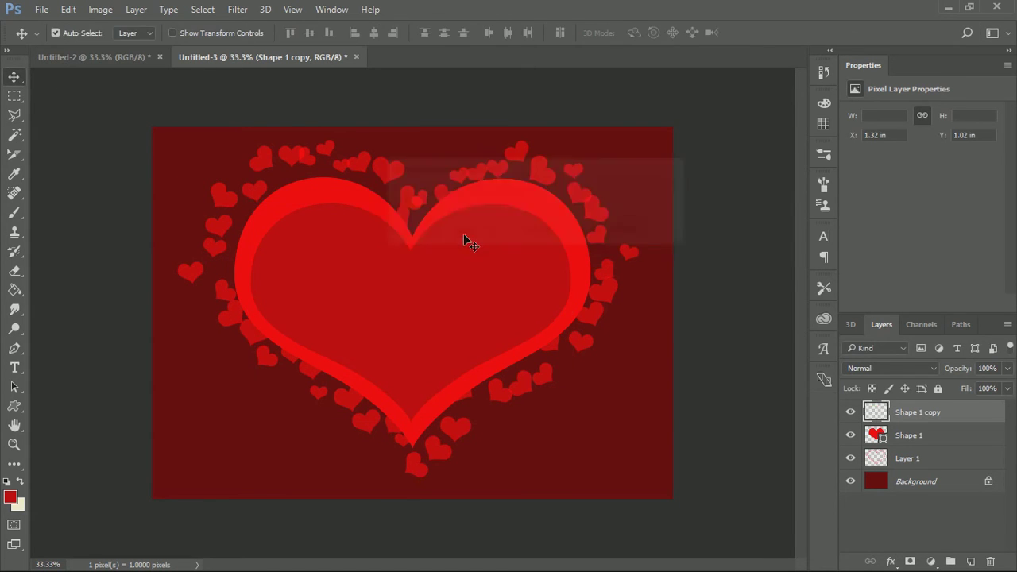
pyautogui.moveTo(453, 266); pyautogui.dragTo(461, 275)
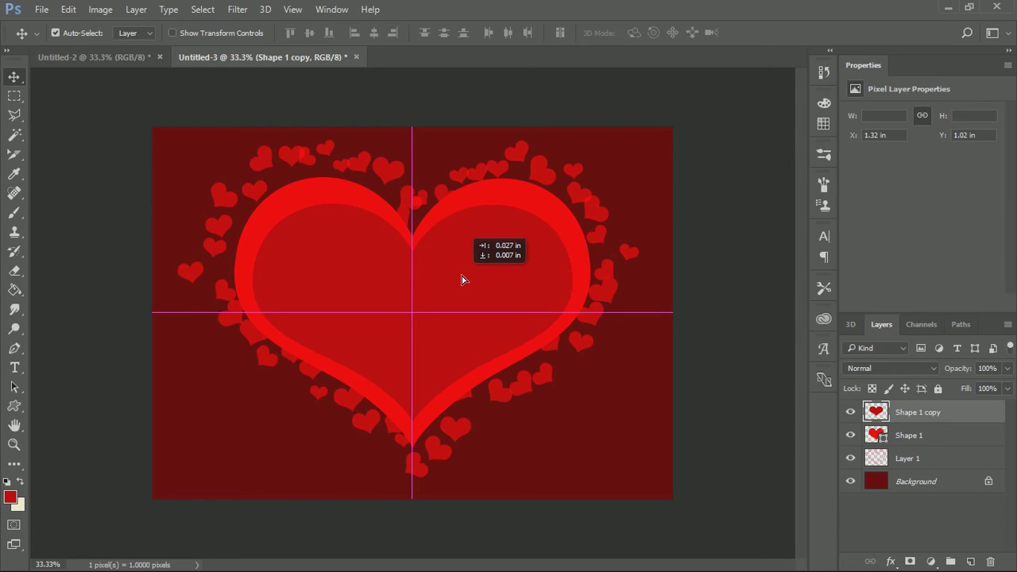
pyautogui.moveTo(462, 276); pyautogui.dragTo(463, 277)
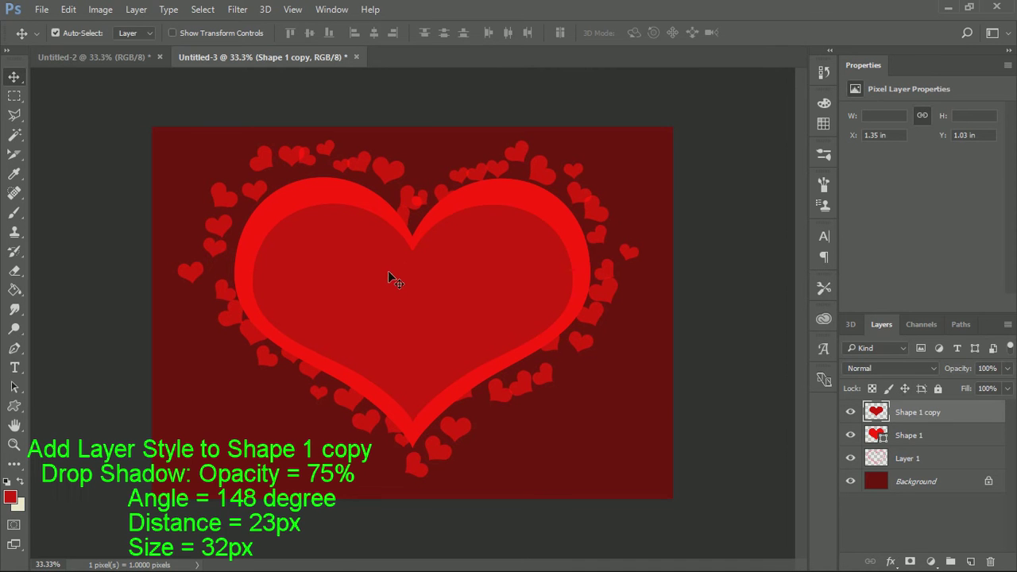
# Open Shape 1 copy's layer style and enable Drop Shadow with a 148° angle.
pyautogui.press('h')
pyautogui.doubleClick(971, 413)
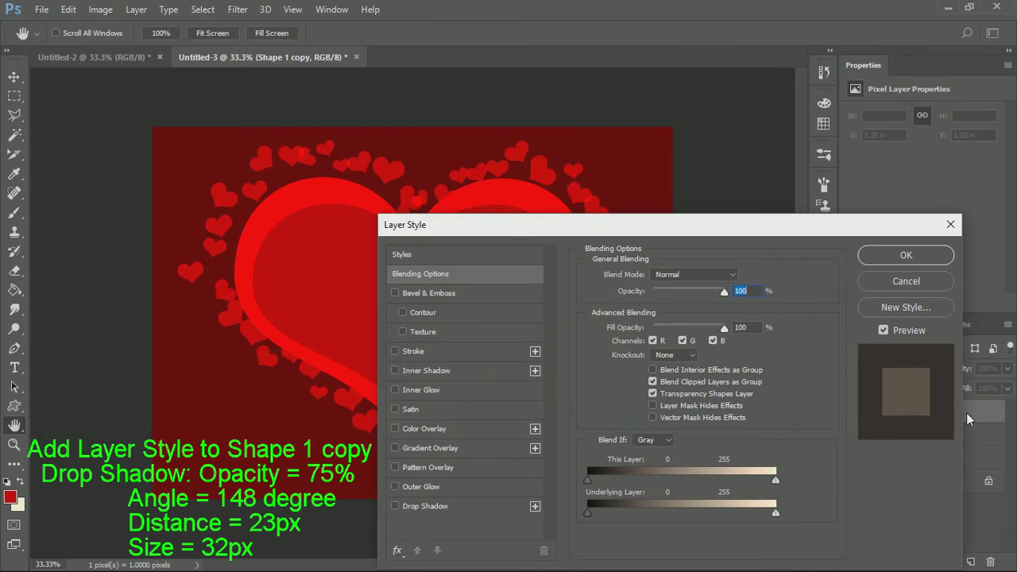
pyautogui.moveTo(556, 233)
pyautogui.mouseDown()
pyautogui.moveTo(965, 187)
pyautogui.moveTo(405, 231)
pyautogui.moveTo(901, 67)
pyautogui.moveTo(663, 85)
pyautogui.mouseUp()
pyautogui.click(532, 358)
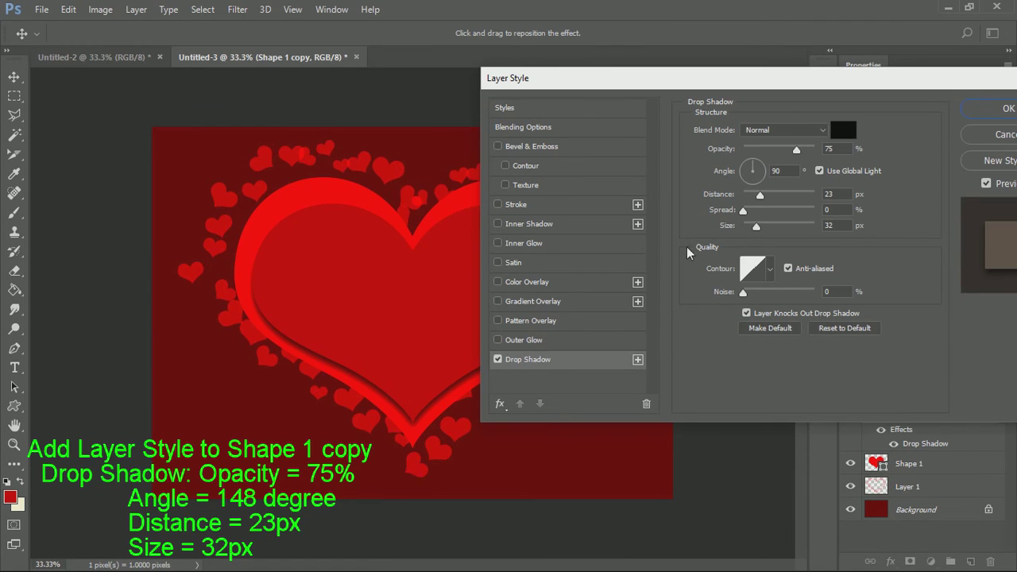
pyautogui.click(747, 170)
pyautogui.write('148')
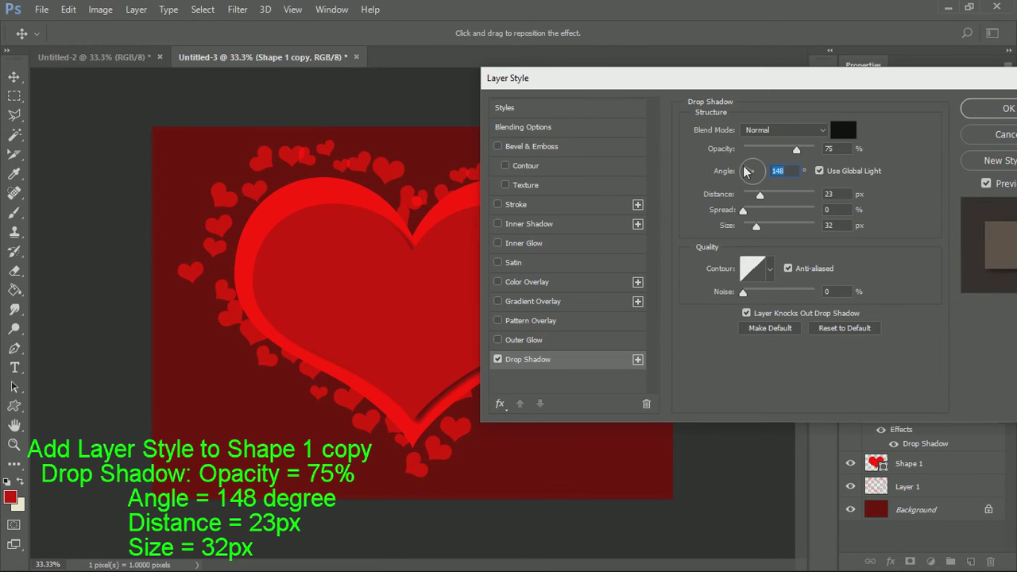
pyautogui.moveTo(676, 90); pyautogui.dragTo(726, 109)
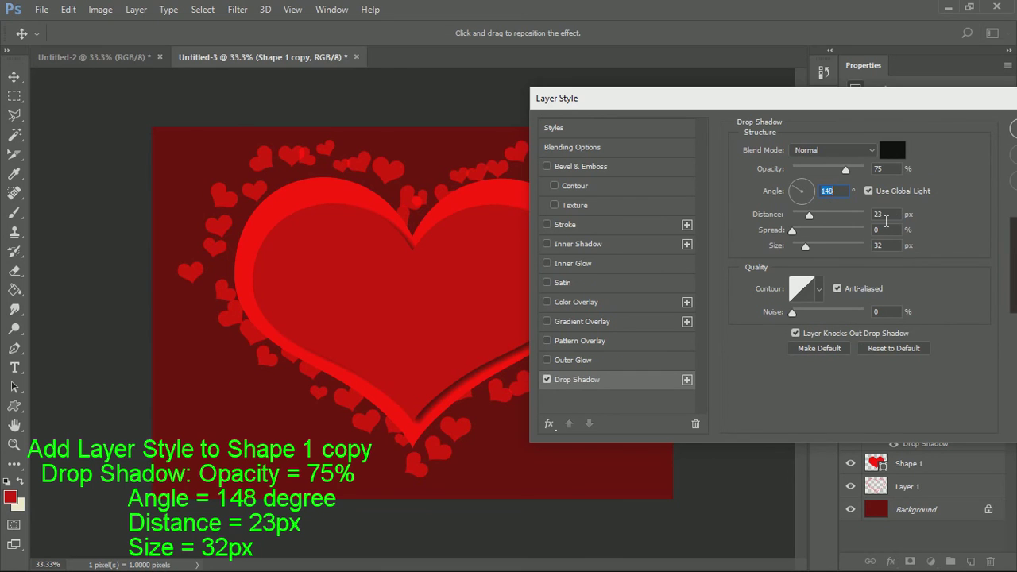
# Set the shadow to 23 px distance, 32 px size and 75% opacity, then apply.
pyautogui.click(897, 216)
pyautogui.click(882, 246)
pyautogui.moveTo(785, 102)
pyautogui.mouseDown()
pyautogui.moveTo(943, 107)
pyautogui.moveTo(903, 111)
pyautogui.mouseUp()
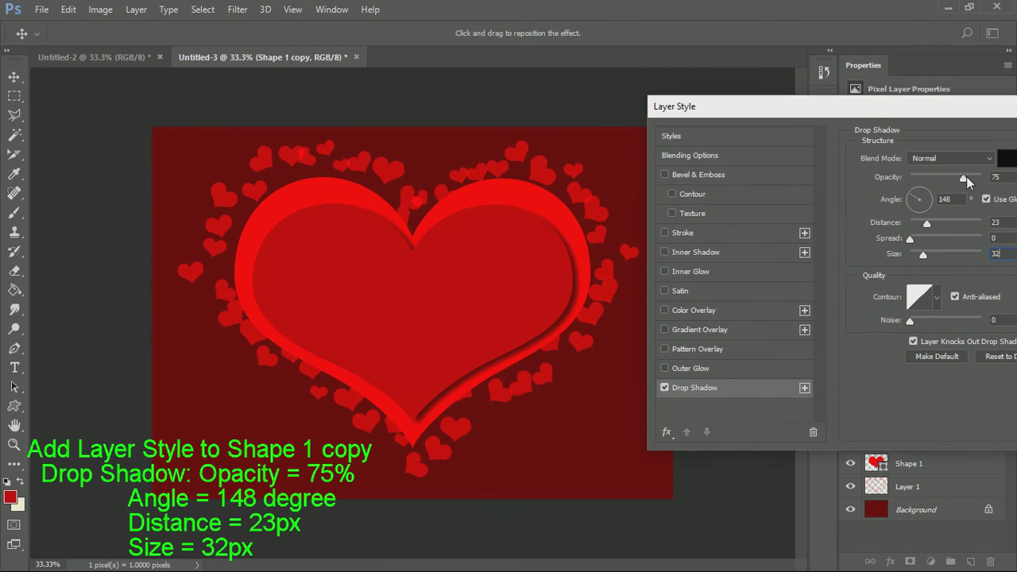
pyautogui.moveTo(965, 177); pyautogui.dragTo(948, 179)
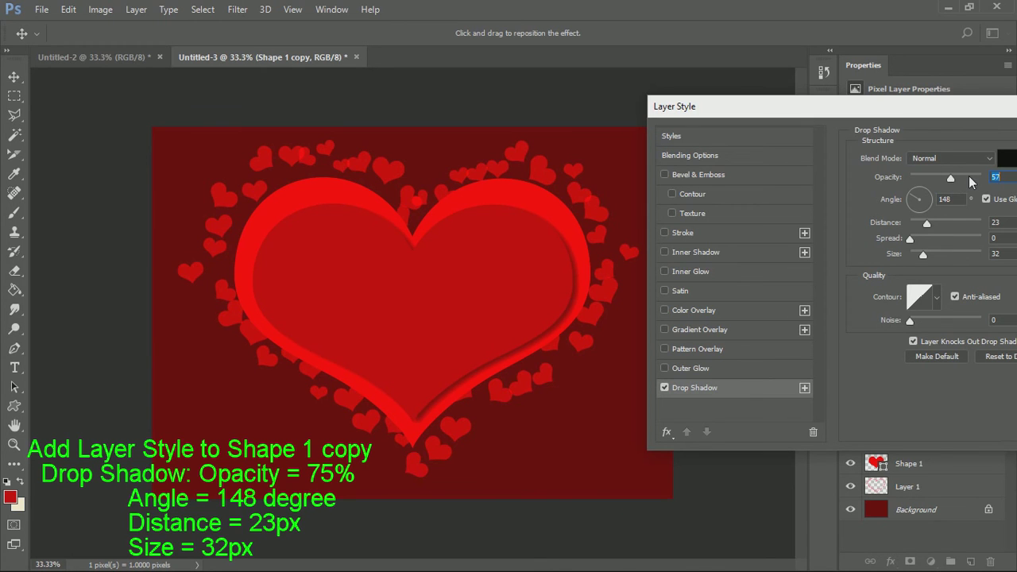
pyautogui.write('75')
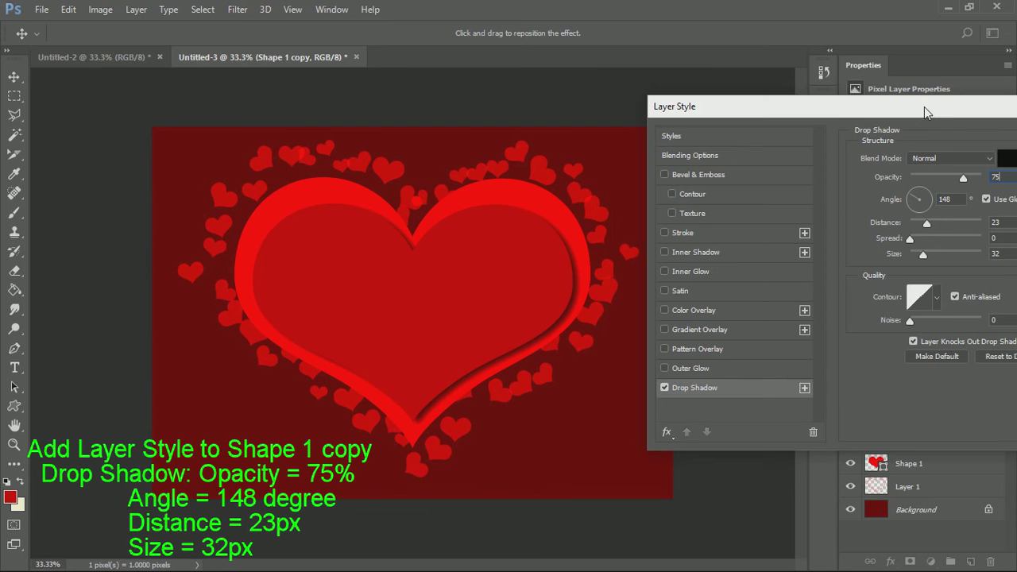
pyautogui.moveTo(923, 106); pyautogui.dragTo(746, 109)
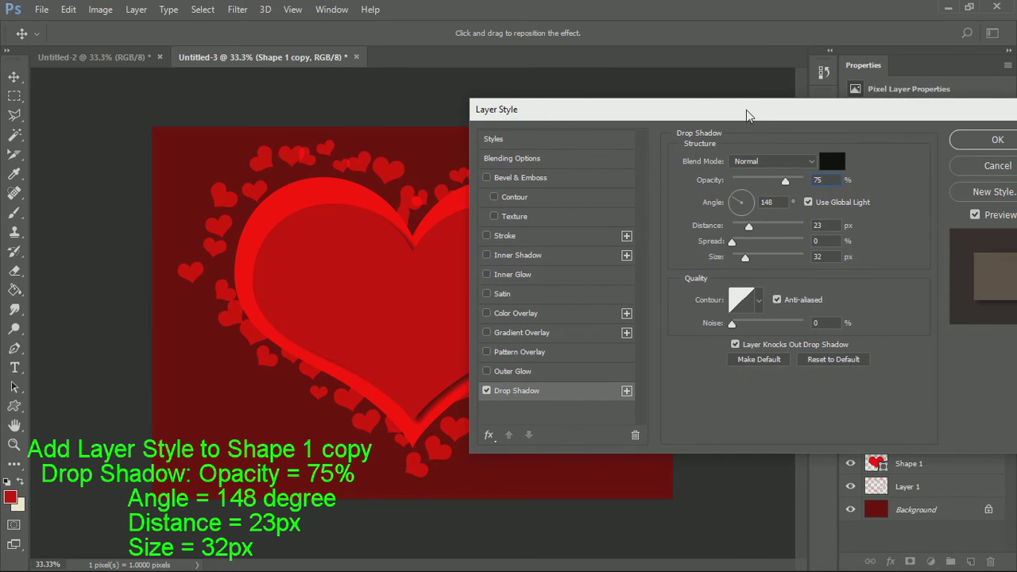
pyautogui.click(972, 138)
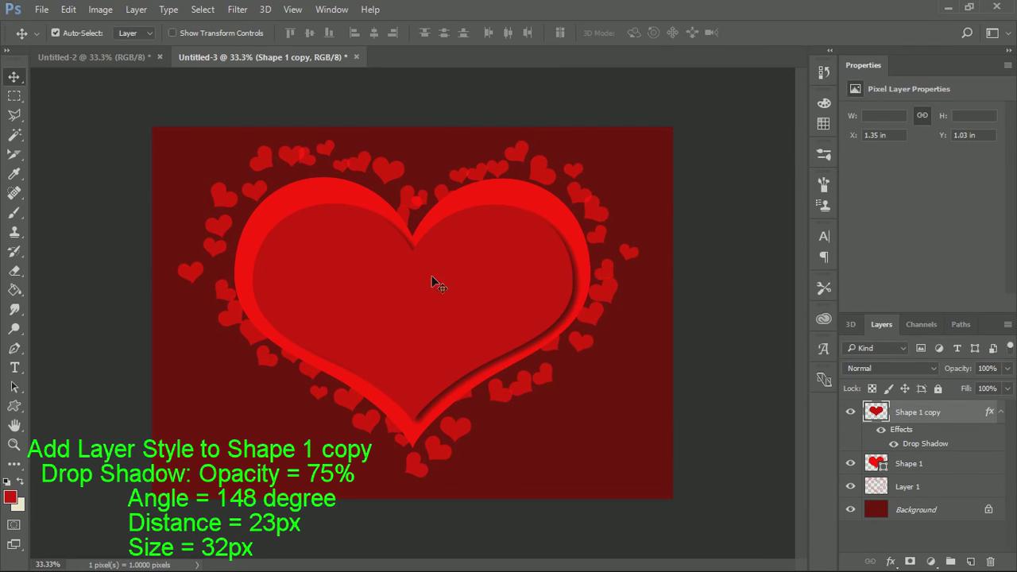
# Duplicate the Shape 1 copy layer as Shape 1 copy 2.
pyautogui.rightClick(957, 412)
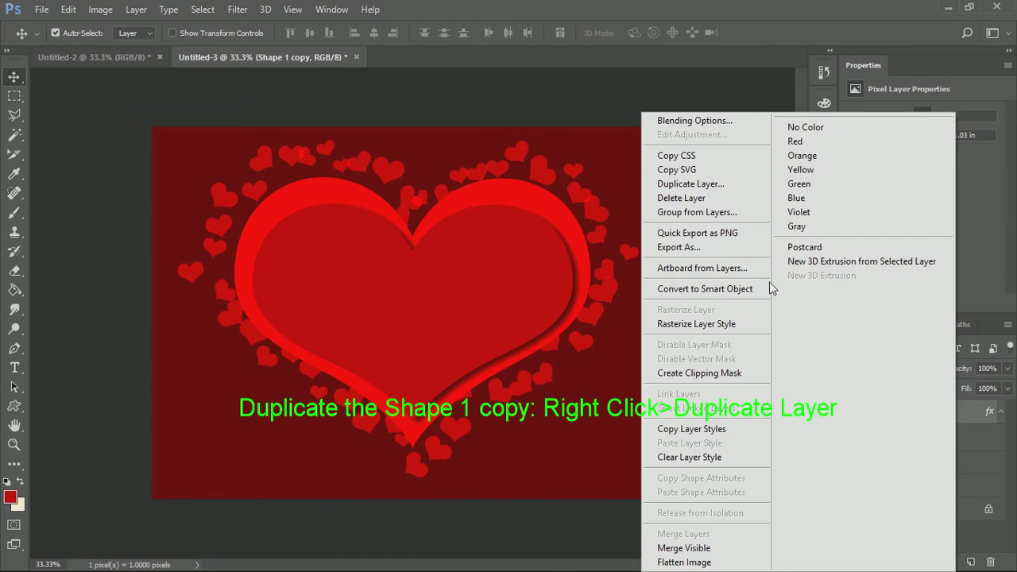
pyautogui.click(729, 188)
pyautogui.click(653, 164)
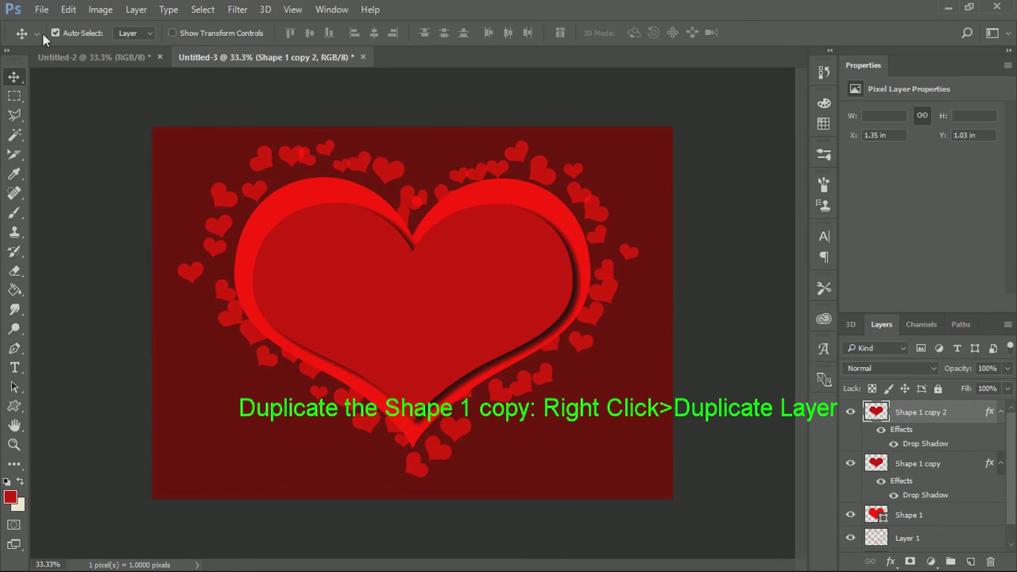
# Set the foreground colour to pure red ff0000.
pyautogui.click(10, 497)
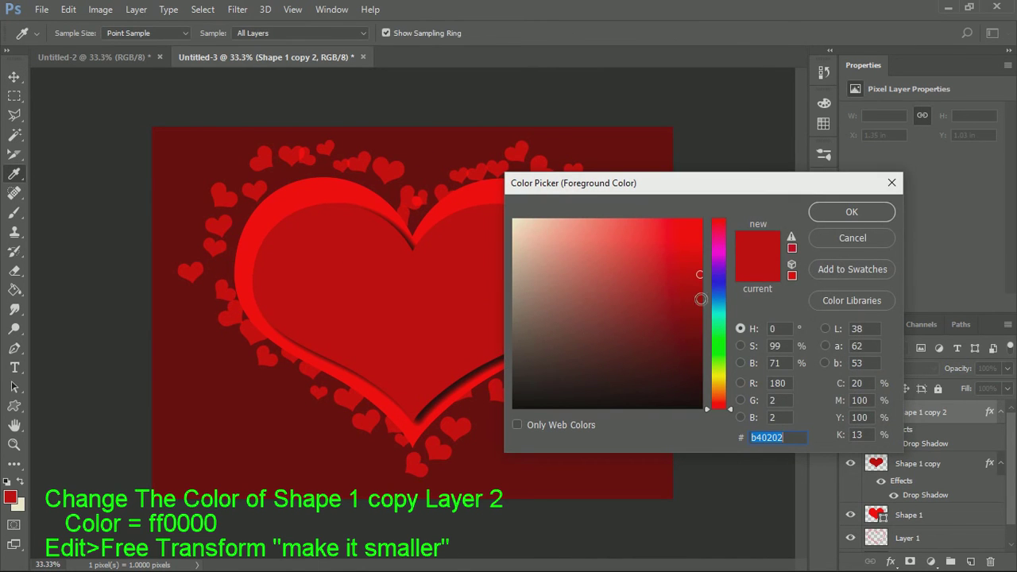
pyautogui.moveTo(701, 244)
pyautogui.mouseDown()
pyautogui.moveTo(707, 250)
pyautogui.moveTo(718, 222)
pyautogui.mouseUp()
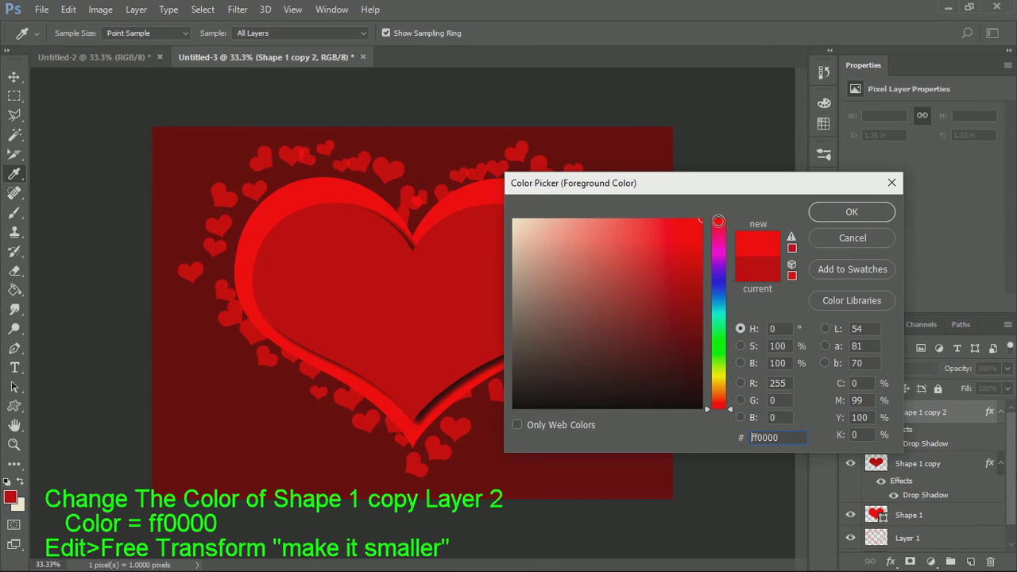
pyautogui.click(851, 212)
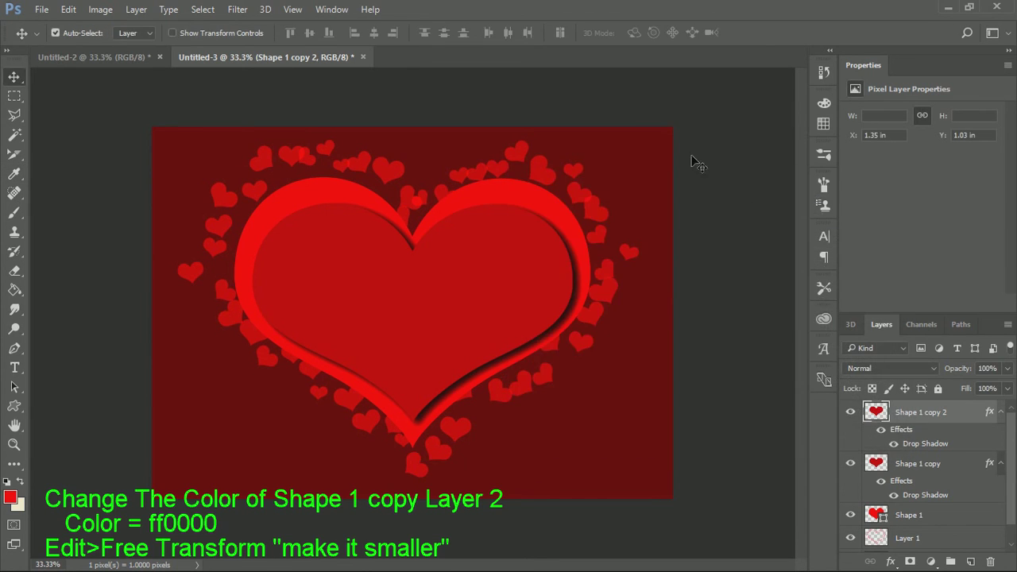
# Fill the top heart with bright red ff0000, shrink it, and centre it within the larger hearts.
pyautogui.click(14, 290)
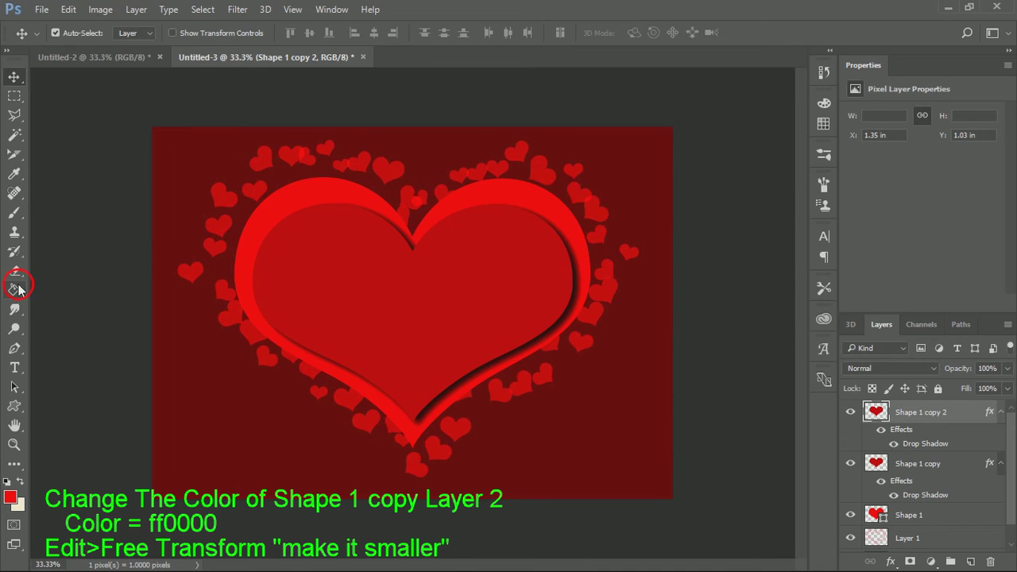
pyautogui.click(347, 269)
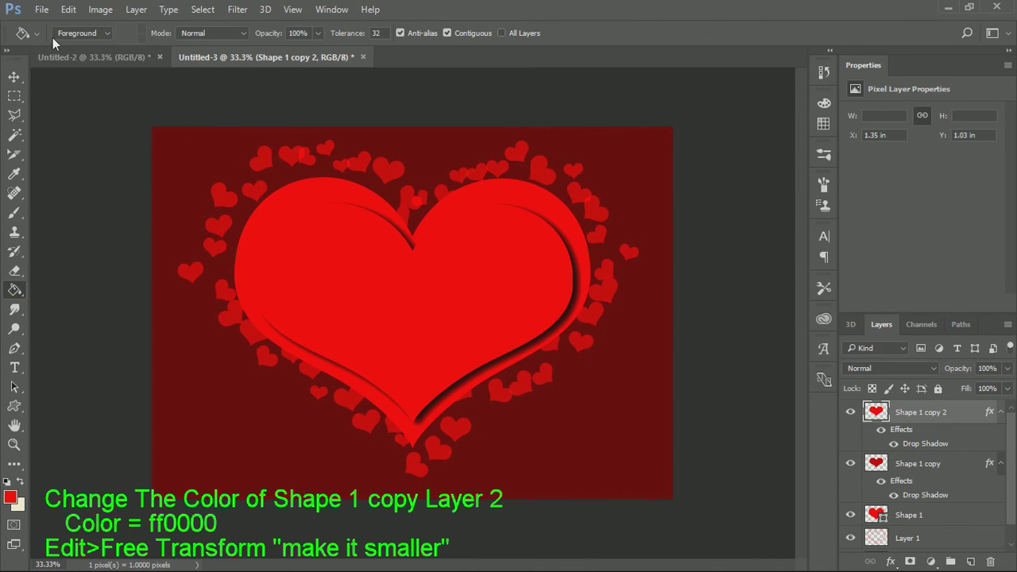
pyautogui.click(68, 11)
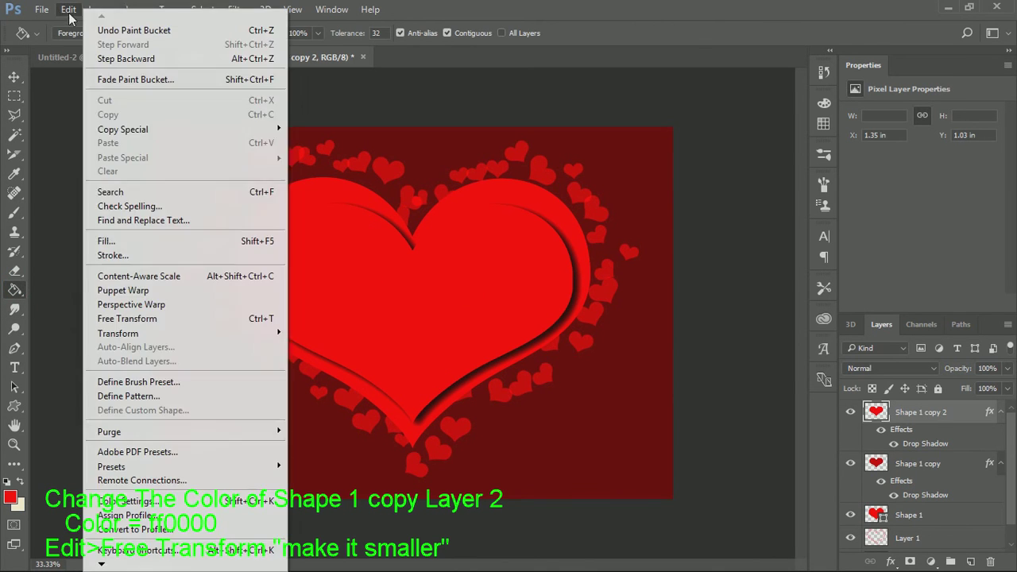
pyautogui.click(137, 318)
pyautogui.moveTo(254, 205); pyautogui.dragTo(290, 235)
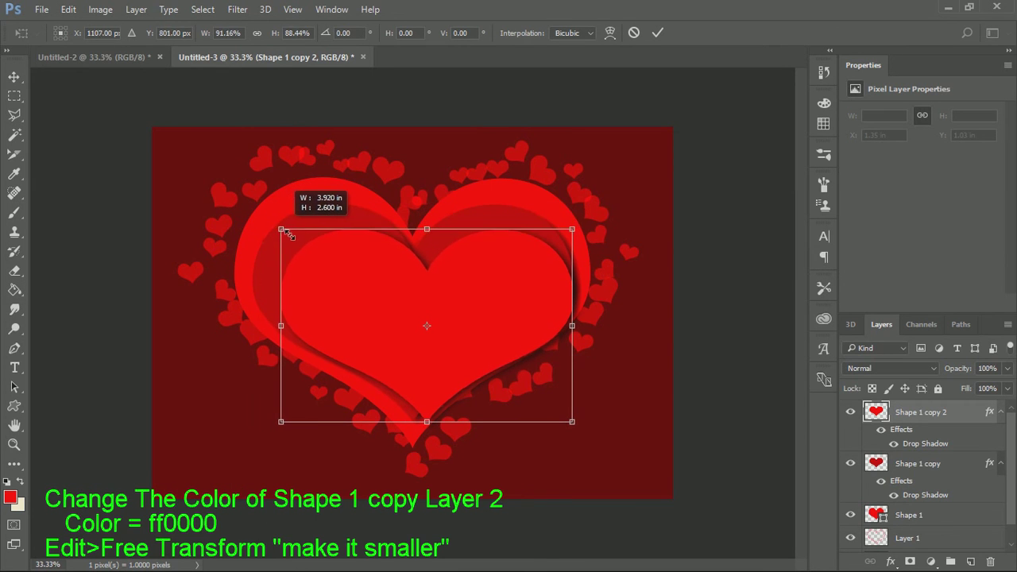
pyautogui.click(15, 77)
pyautogui.click(463, 231)
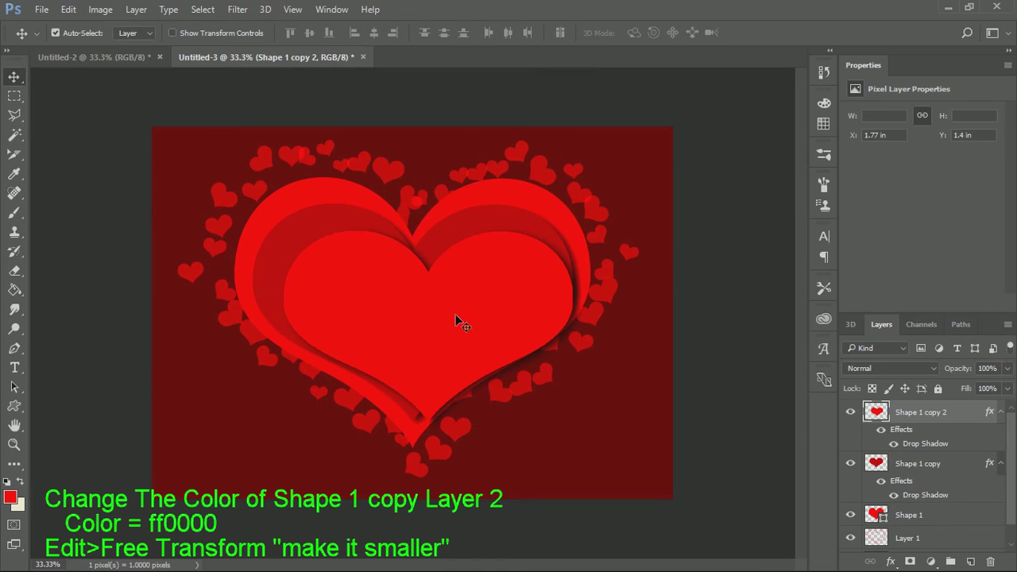
pyautogui.moveTo(457, 317); pyautogui.dragTo(447, 309)
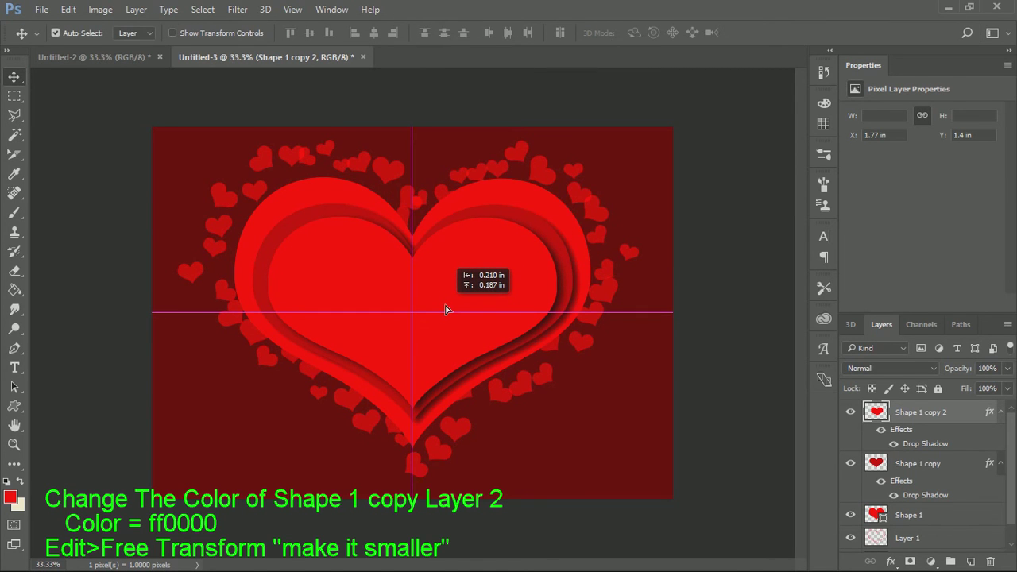
# Shrink the top heart further to about 97% × 97% and apply the transform.
pyautogui.click(68, 9)
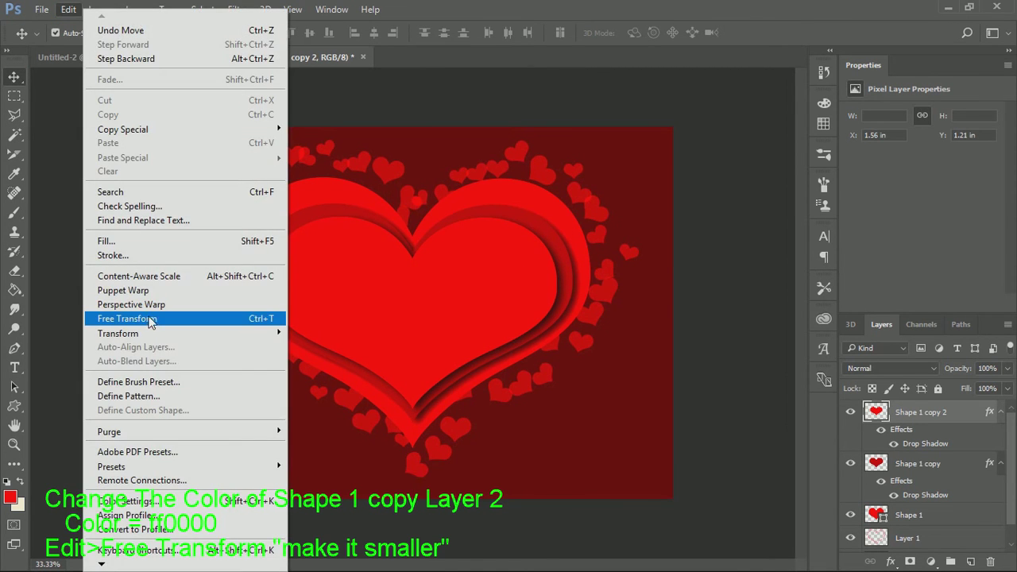
pyautogui.click(151, 320)
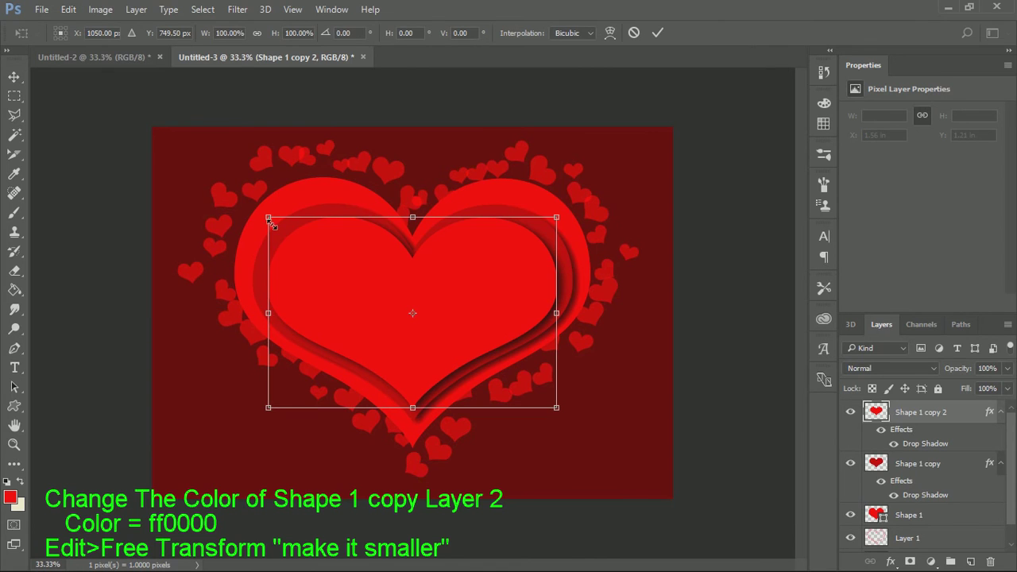
pyautogui.moveTo(269, 219); pyautogui.dragTo(278, 229)
pyautogui.moveTo(437, 306); pyautogui.dragTo(436, 307)
pyautogui.click(20, 79)
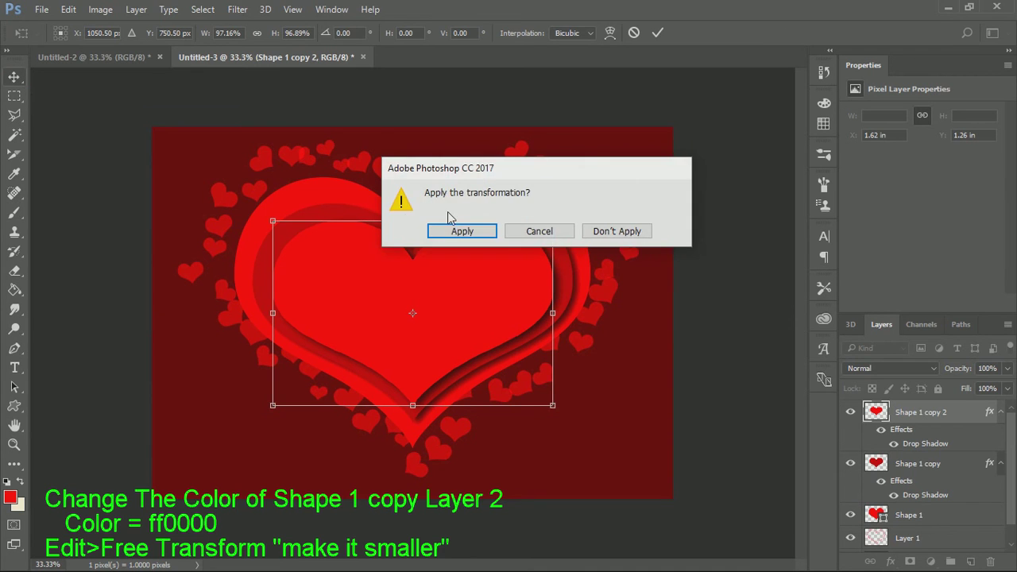
pyautogui.click(462, 238)
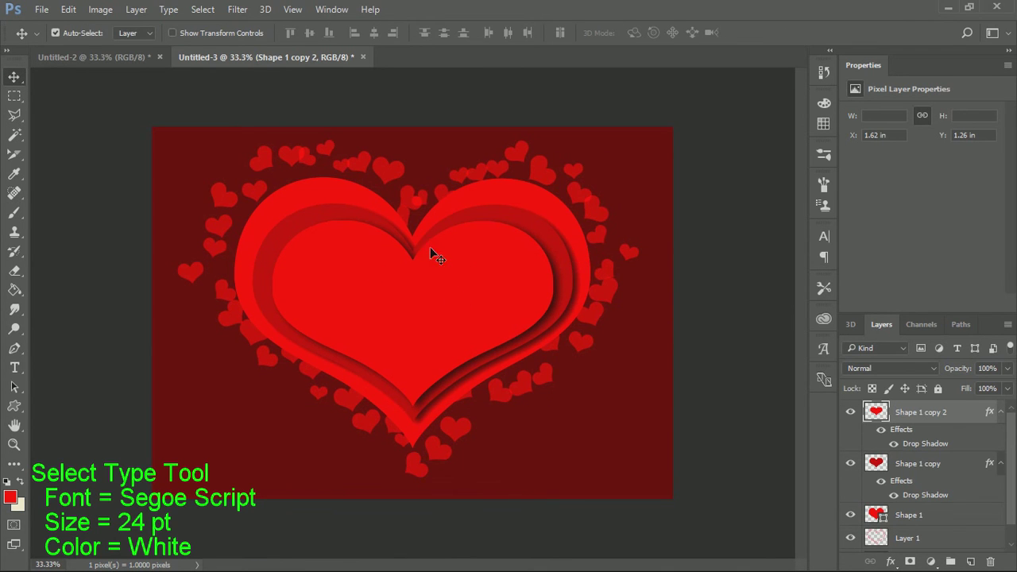
# Choose the Type tool with the Segoe Script font and add a new empty layer.
pyautogui.click(14, 368)
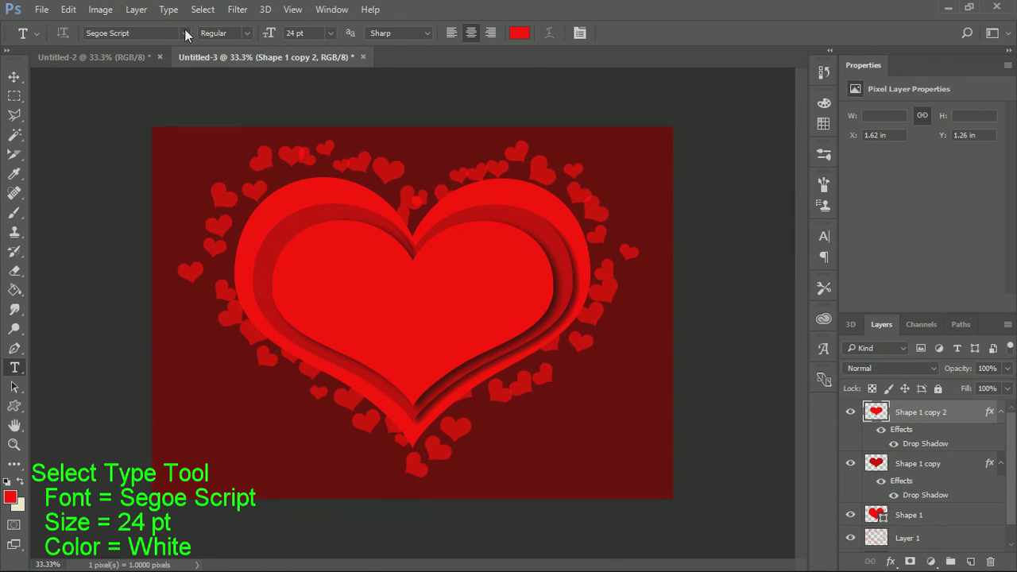
pyautogui.click(184, 32)
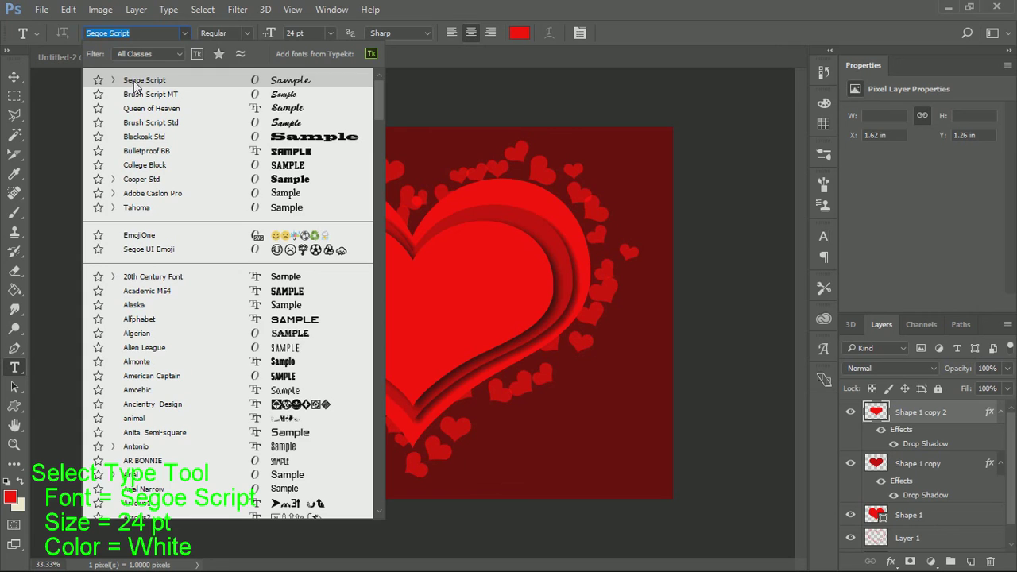
pyautogui.click(224, 80)
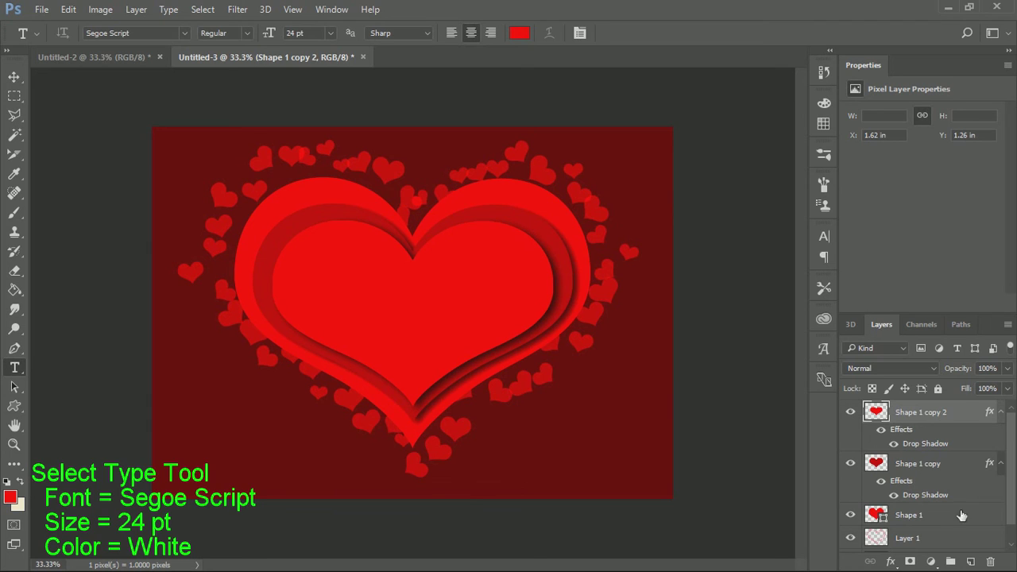
pyautogui.click(970, 561)
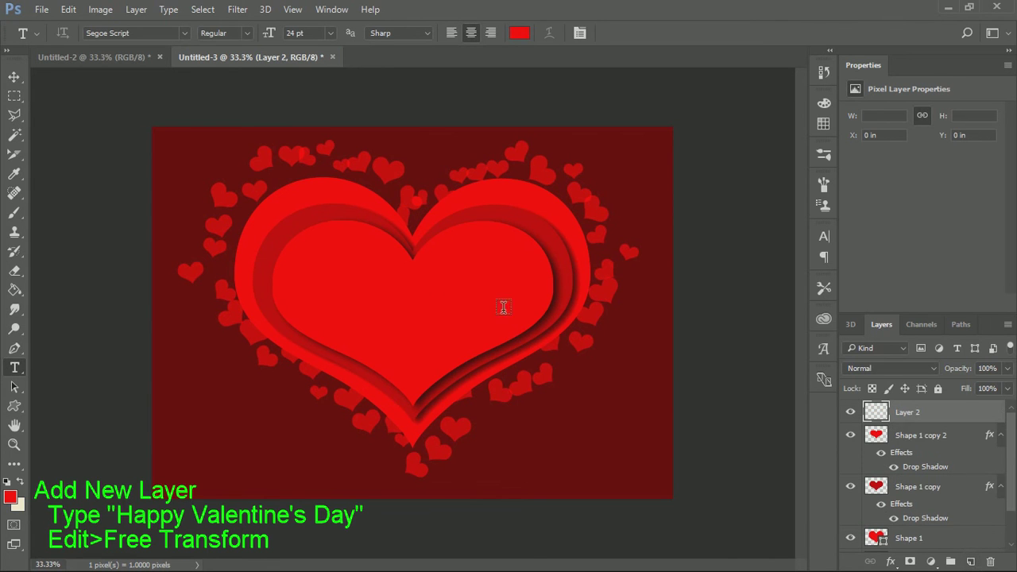
# Type 'Happy', 'Valentine's', 'Day' on three lines in light cream at the heart's centre.
pyautogui.click(411, 289)
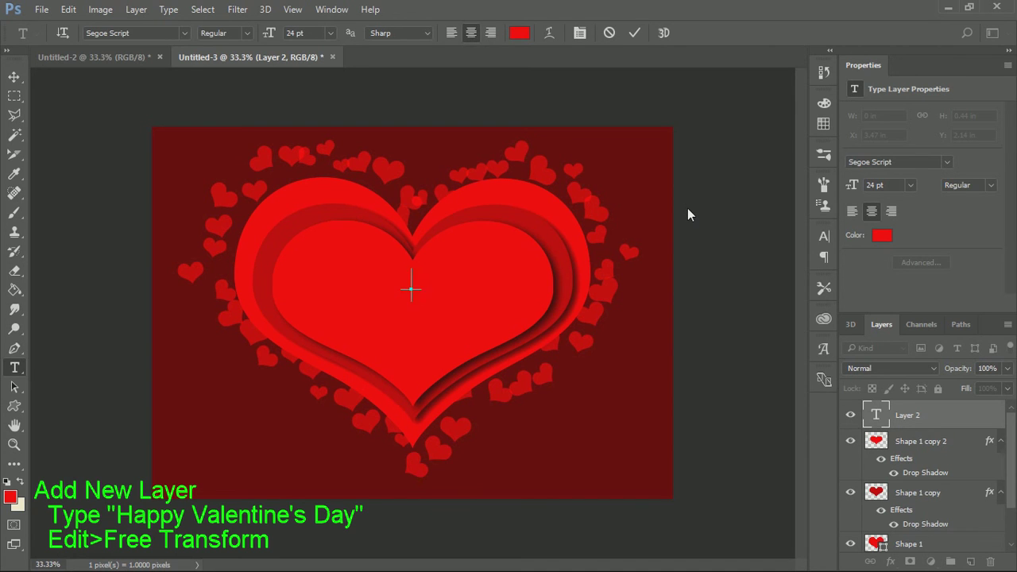
pyautogui.click(22, 480)
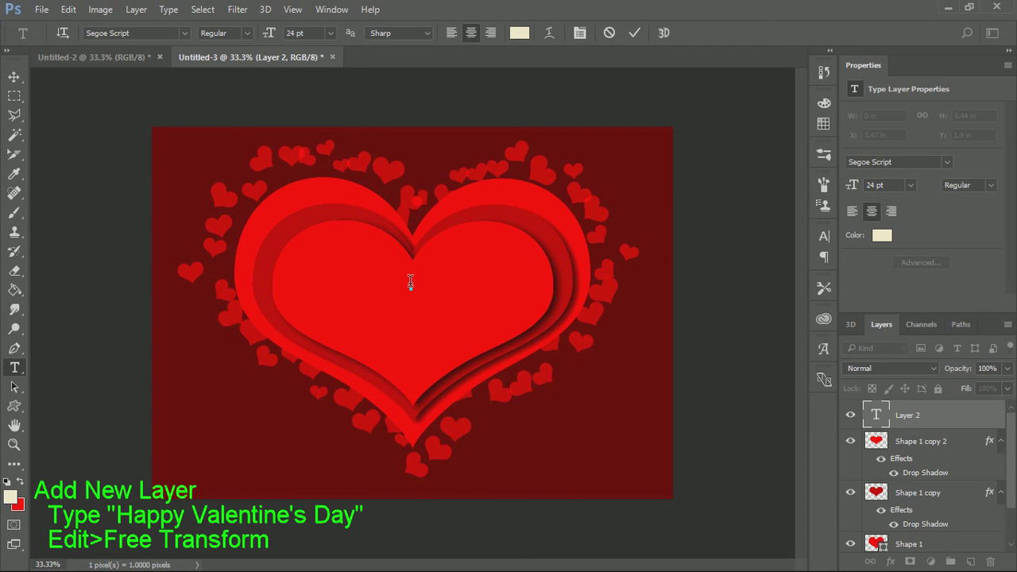
pyautogui.write('Ha')
pyautogui.write('ppy')
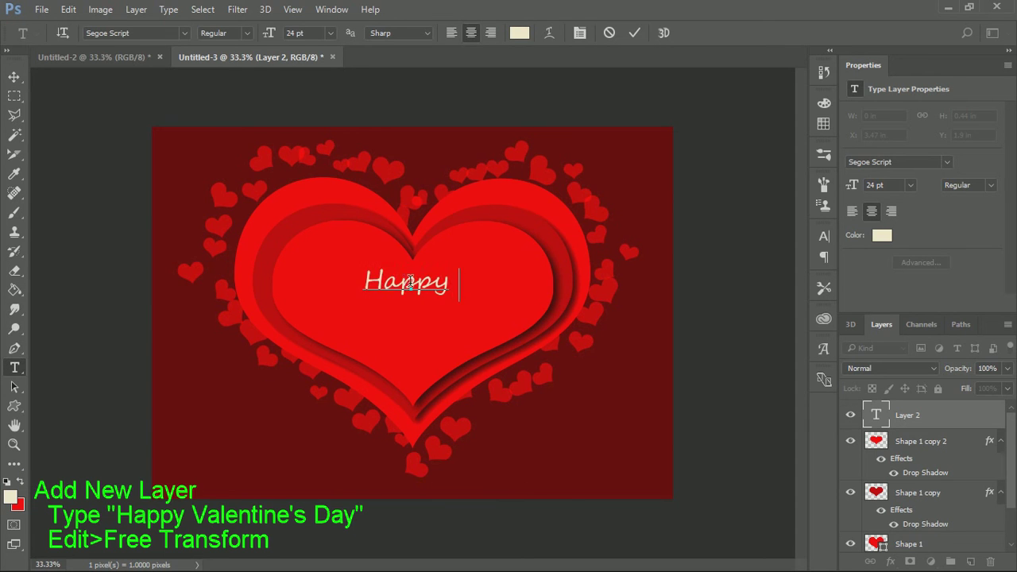
pyautogui.press('Return')
pyautogui.write('Va')
pyautogui.write('lenti')
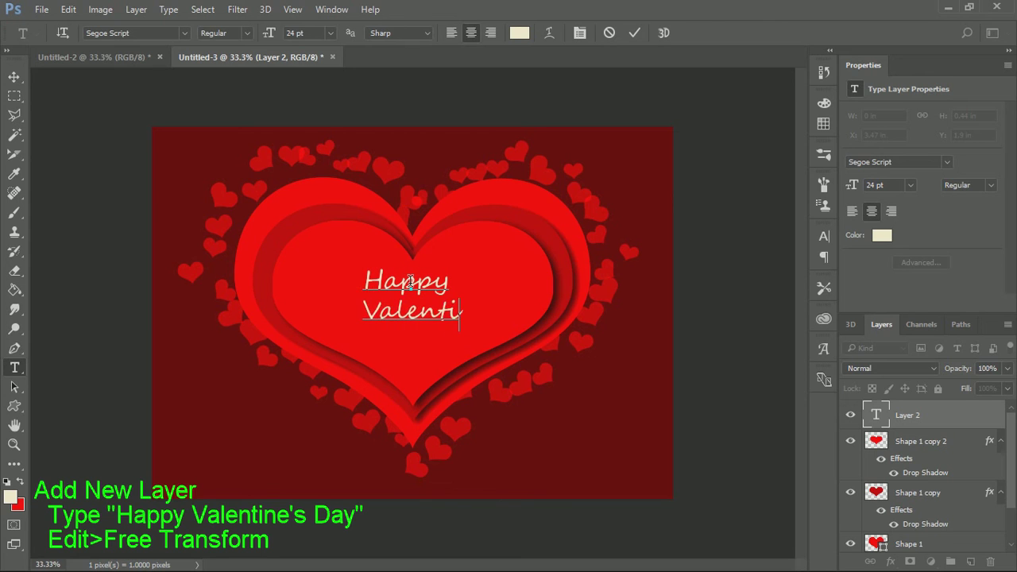
pyautogui.write('ne')
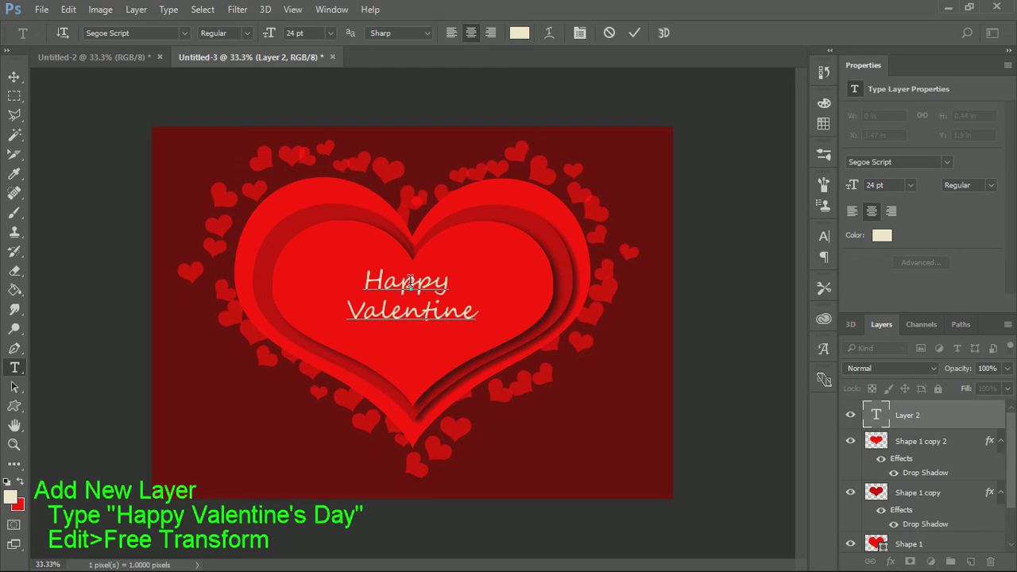
pyautogui.write("'s")
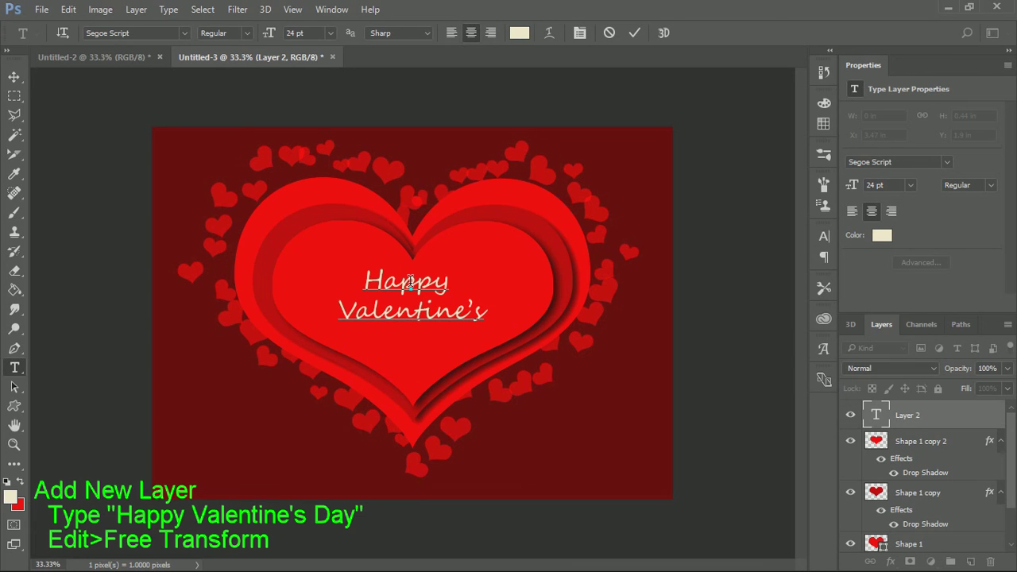
pyautogui.press('Return')
pyautogui.write('Day')
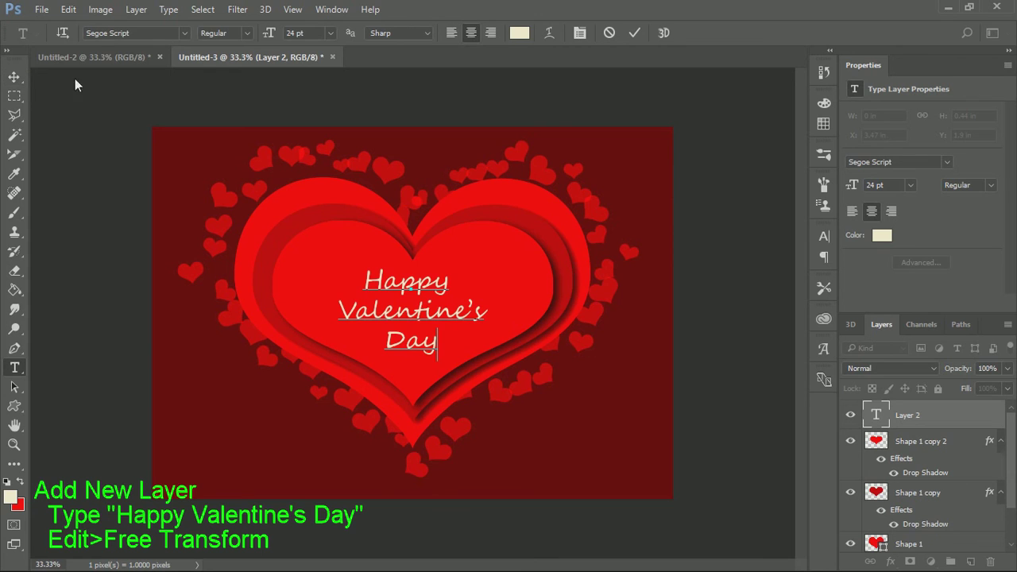
# Enlarge the greeting text to 29.6 pt with Free Transform and centre it on the heart.
pyautogui.click(14, 77)
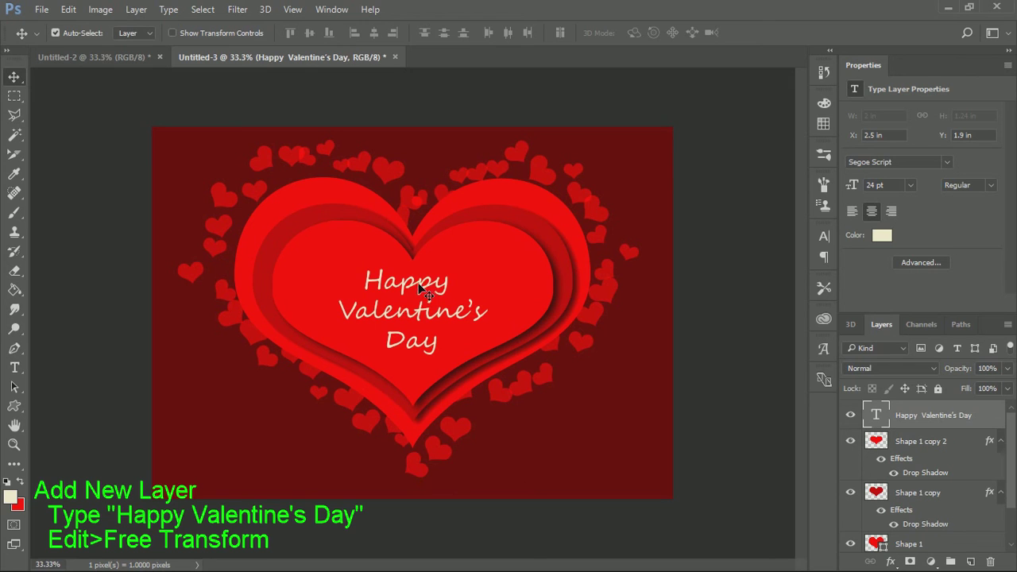
pyautogui.moveTo(404, 284); pyautogui.dragTo(405, 281)
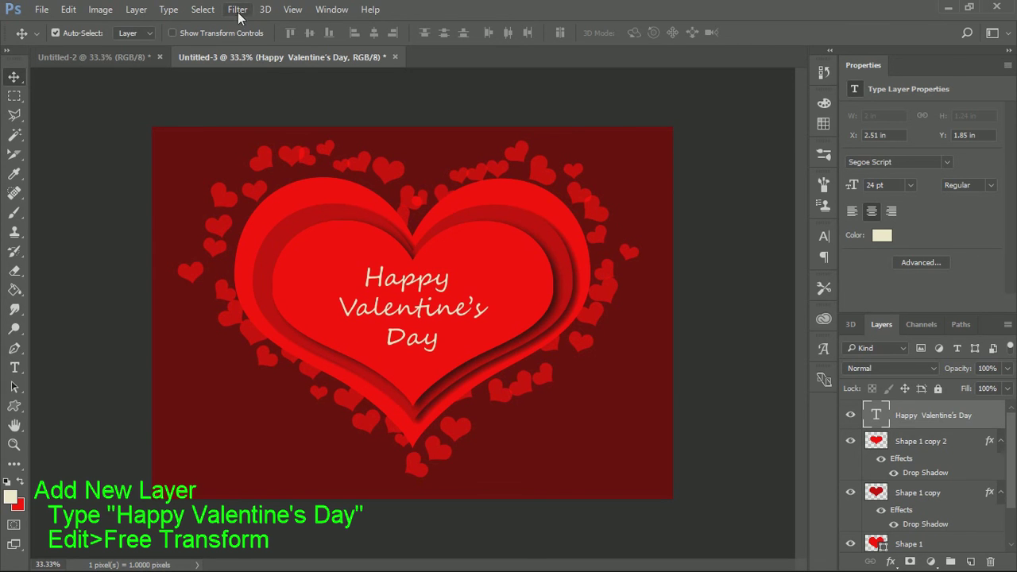
pyautogui.click(69, 10)
pyautogui.click(159, 324)
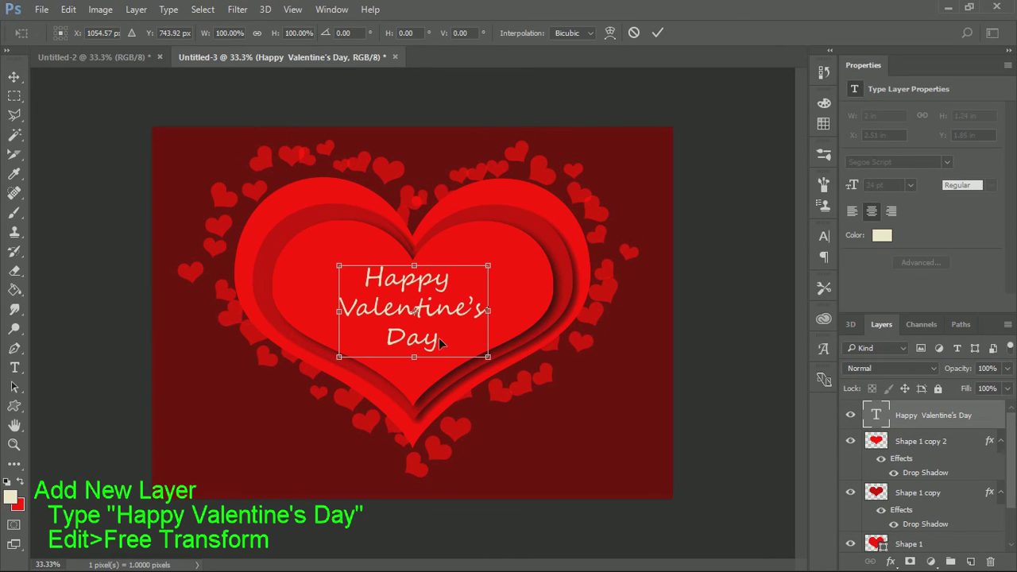
pyautogui.moveTo(486, 356); pyautogui.dragTo(503, 366)
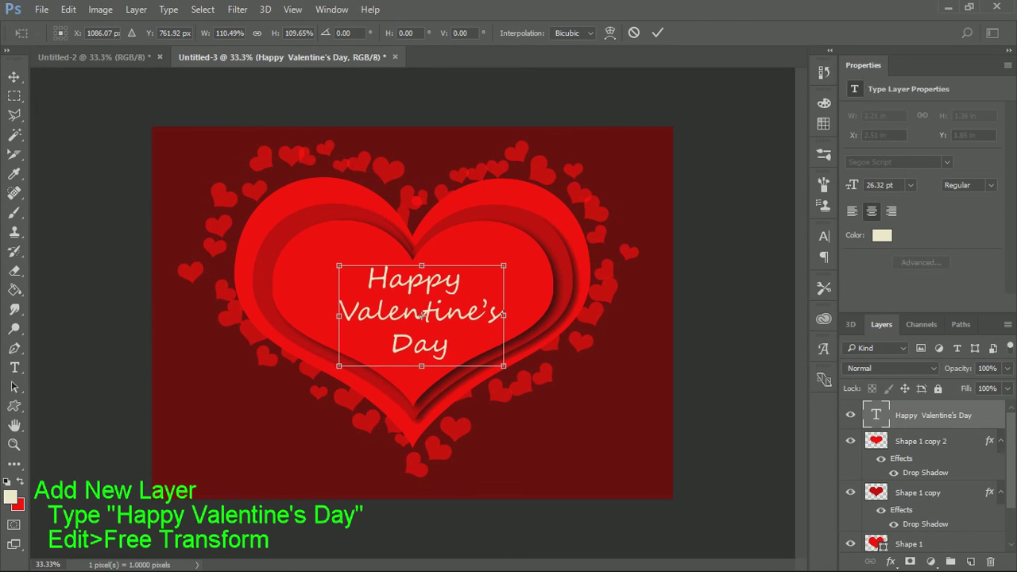
pyautogui.moveTo(347, 273); pyautogui.dragTo(331, 268)
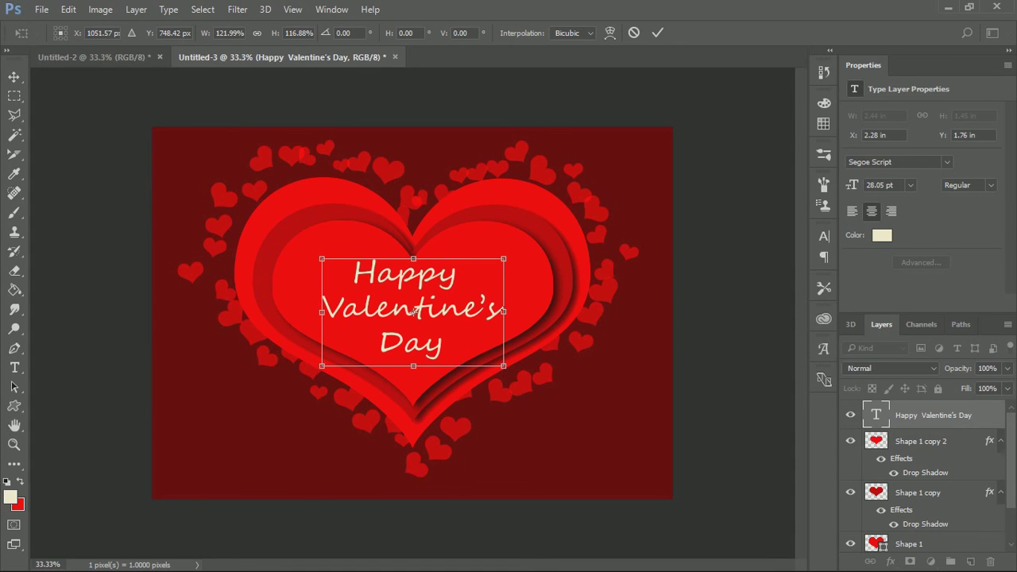
pyautogui.moveTo(505, 371); pyautogui.dragTo(513, 371)
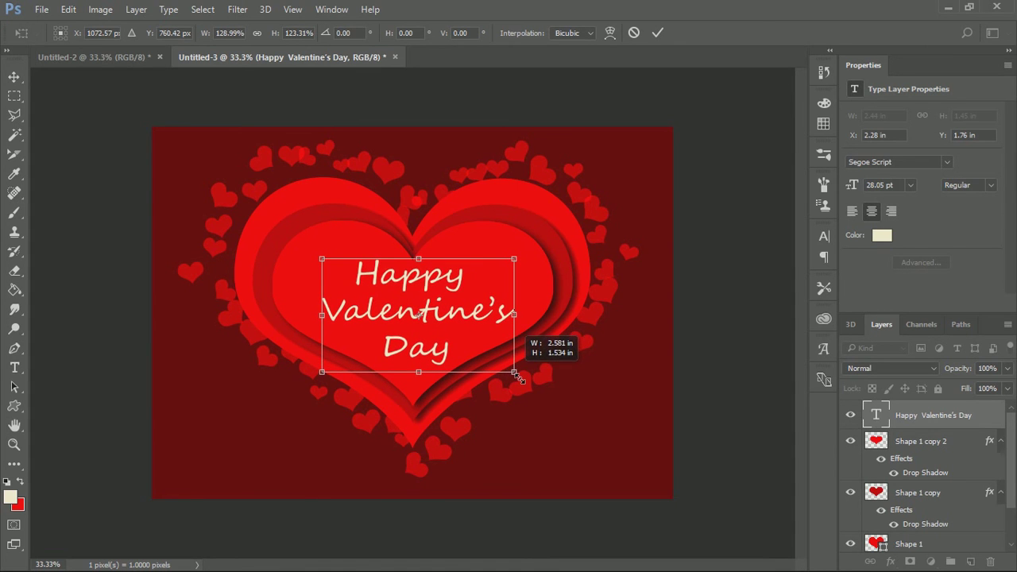
pyautogui.click(14, 77)
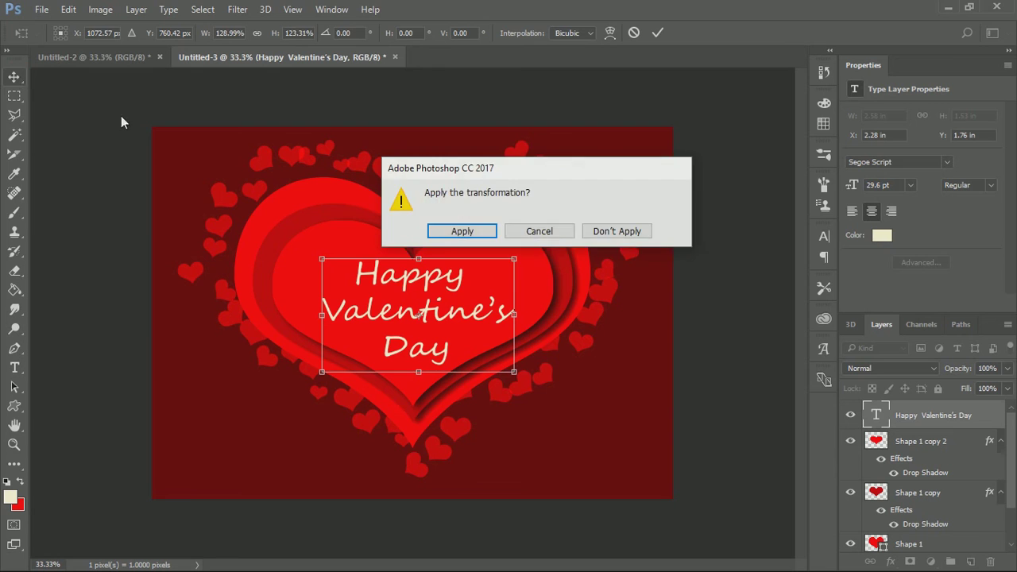
pyautogui.click(445, 242)
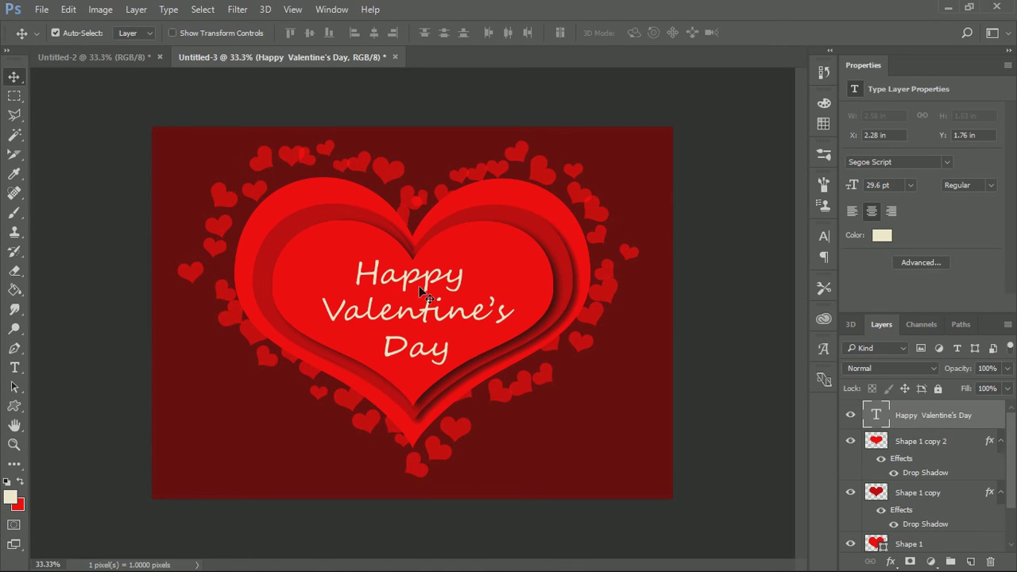
pyautogui.moveTo(414, 282); pyautogui.dragTo(409, 283)
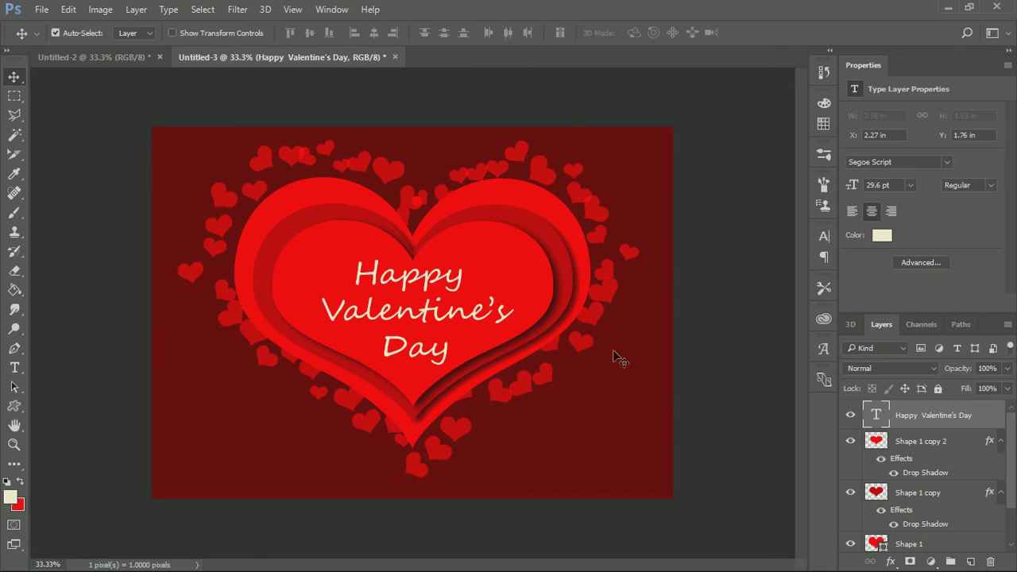
# Add a 4 px Stroke to the greeting text layer in Layer Style.
pyautogui.doubleClick(972, 426)
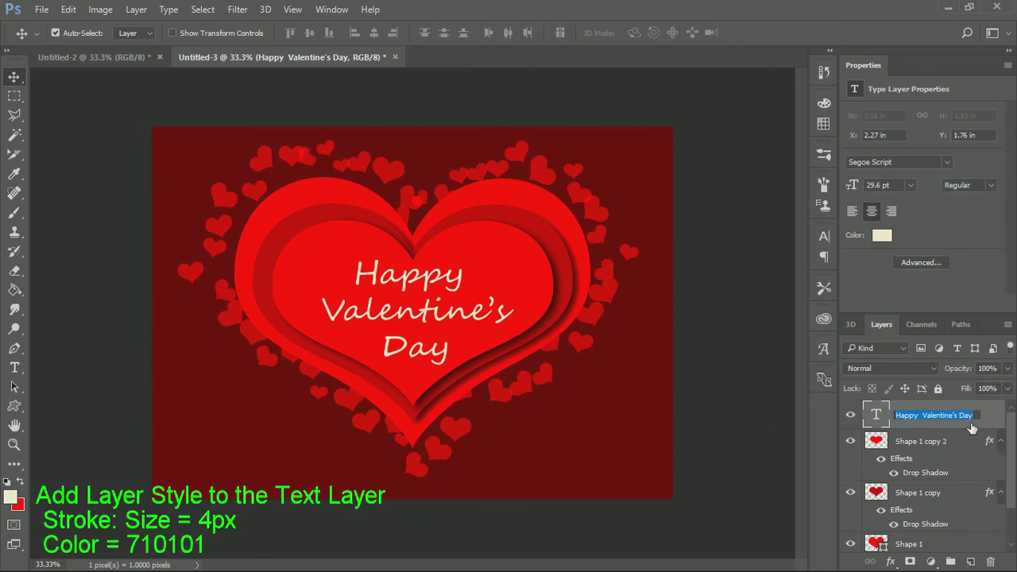
pyautogui.click(989, 417)
pyautogui.doubleClick(990, 419)
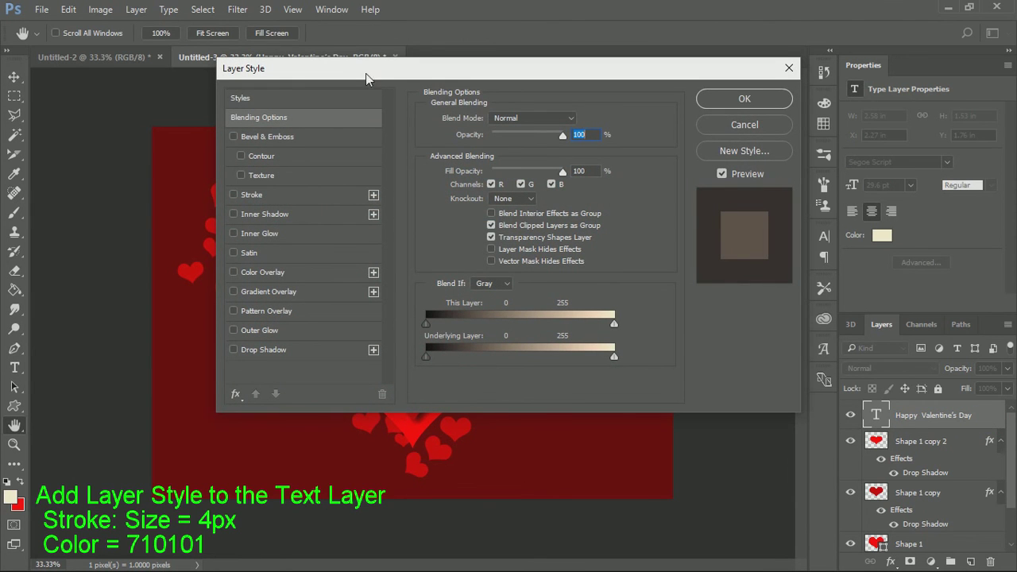
pyautogui.moveTo(365, 73); pyautogui.dragTo(767, 129)
pyautogui.click(650, 246)
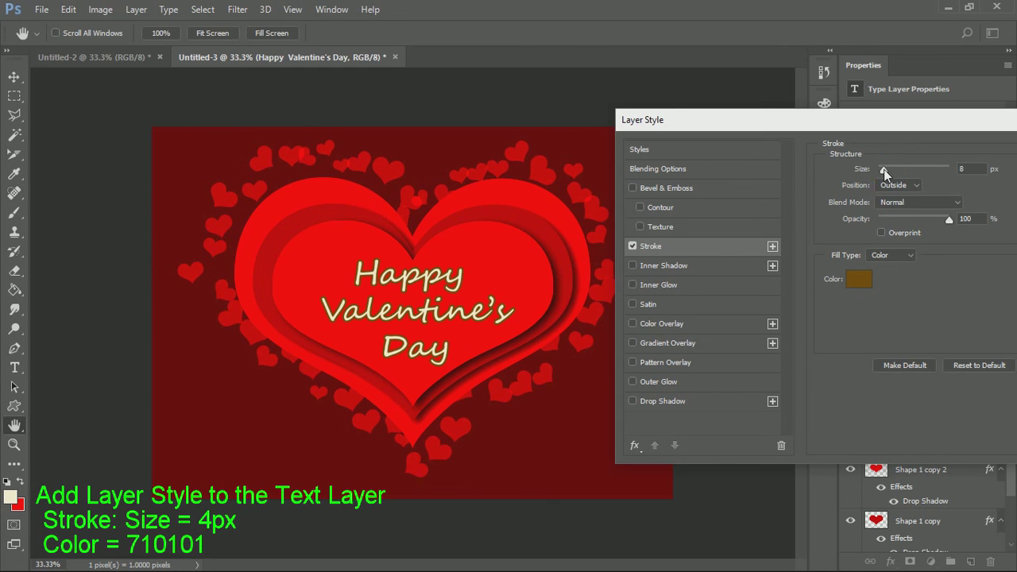
pyautogui.moveTo(884, 169); pyautogui.dragTo(881, 170)
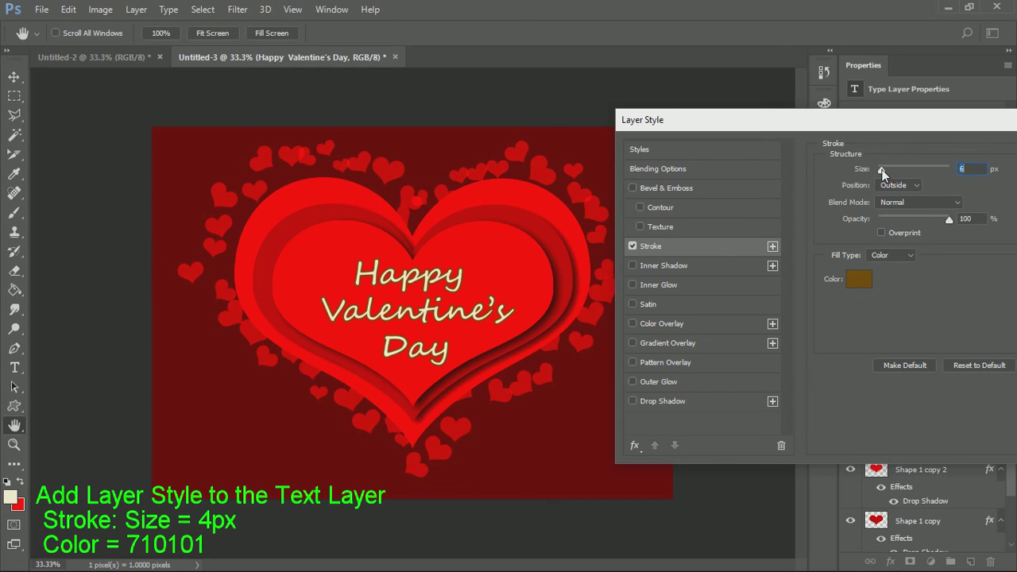
# Set the stroke colour to dark red 710101 and apply the layer style.
pyautogui.click(864, 286)
pyautogui.click(698, 280)
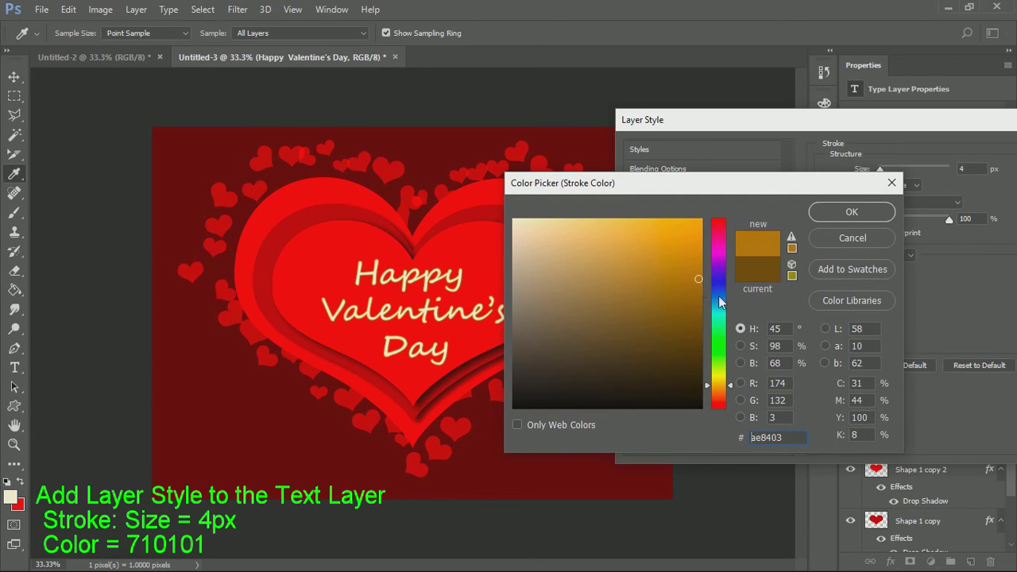
pyautogui.click(721, 227)
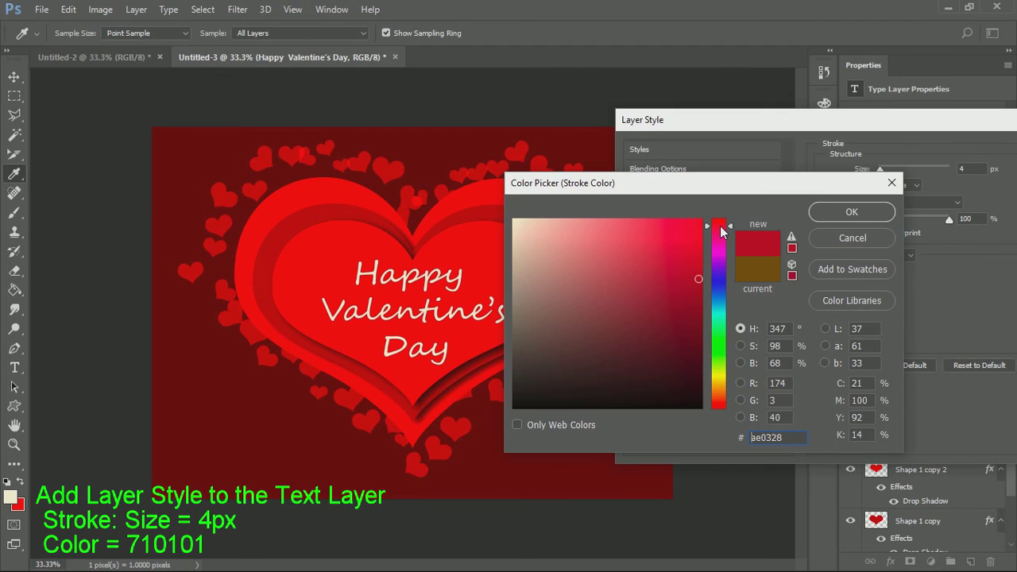
pyautogui.moveTo(721, 230); pyautogui.dragTo(723, 250)
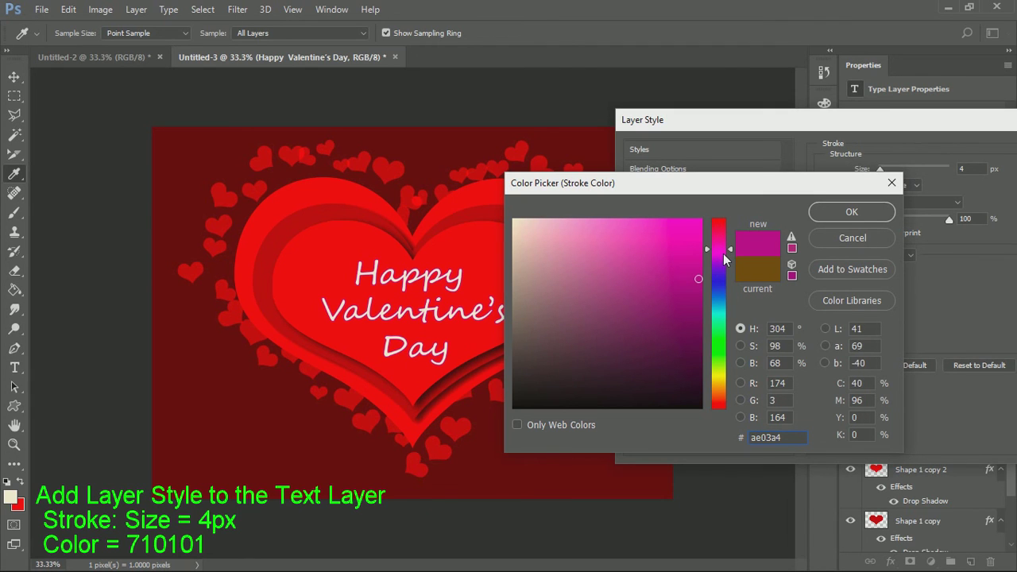
pyautogui.moveTo(719, 254); pyautogui.dragTo(729, 212)
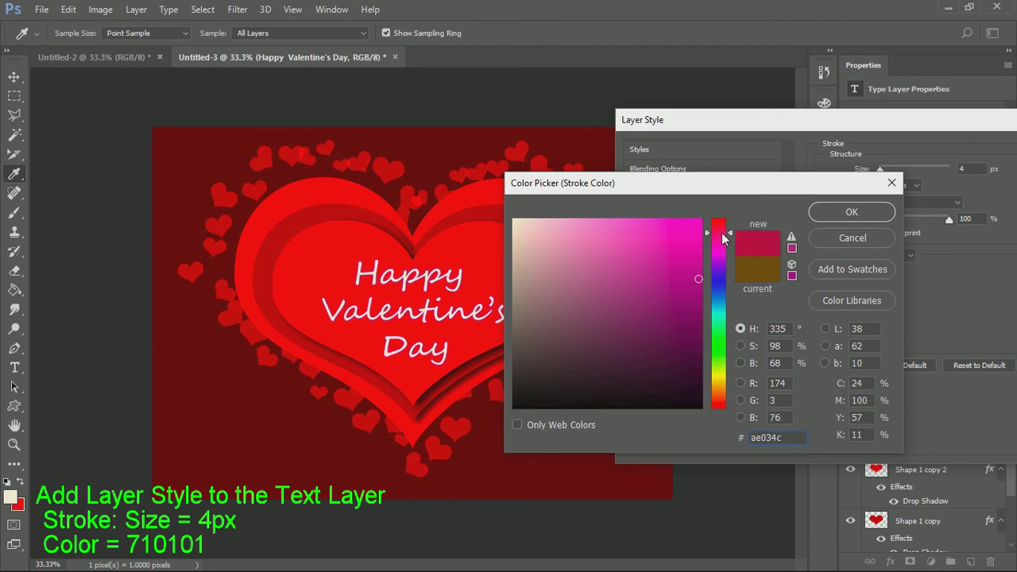
pyautogui.click(702, 326)
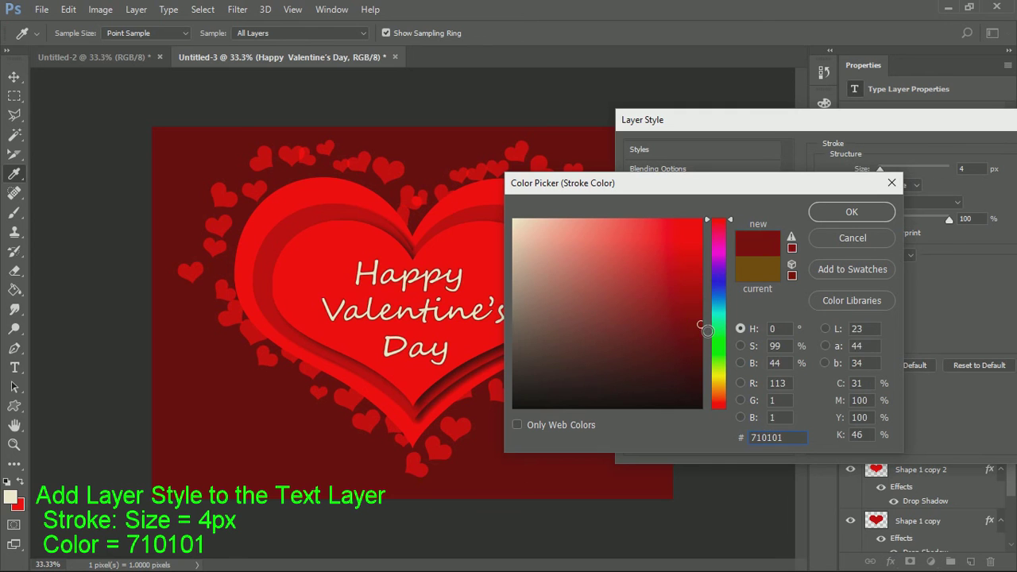
pyautogui.click(843, 212)
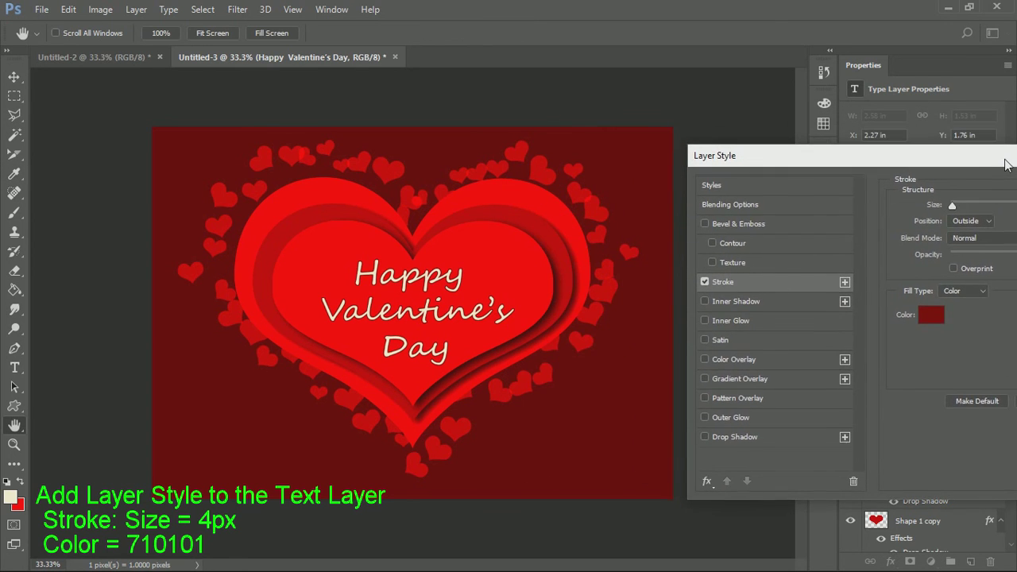
pyautogui.moveTo(933, 129); pyautogui.dragTo(818, 157)
pyautogui.click(997, 177)
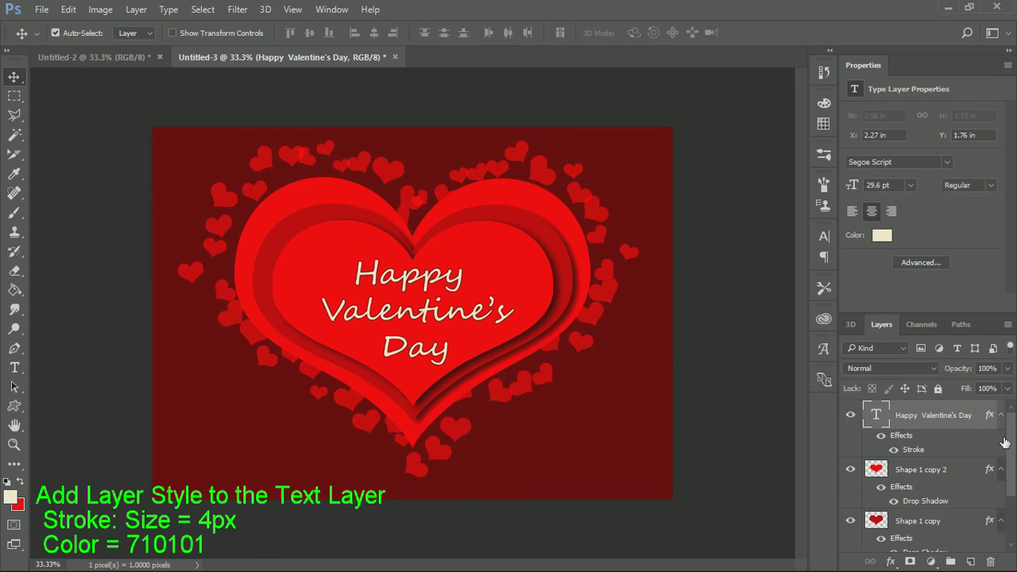
# Add an empty Layer 2 above the Background and select the 131 px heart brush.
pyautogui.moveTo(1006, 449); pyautogui.dragTo(1011, 526)
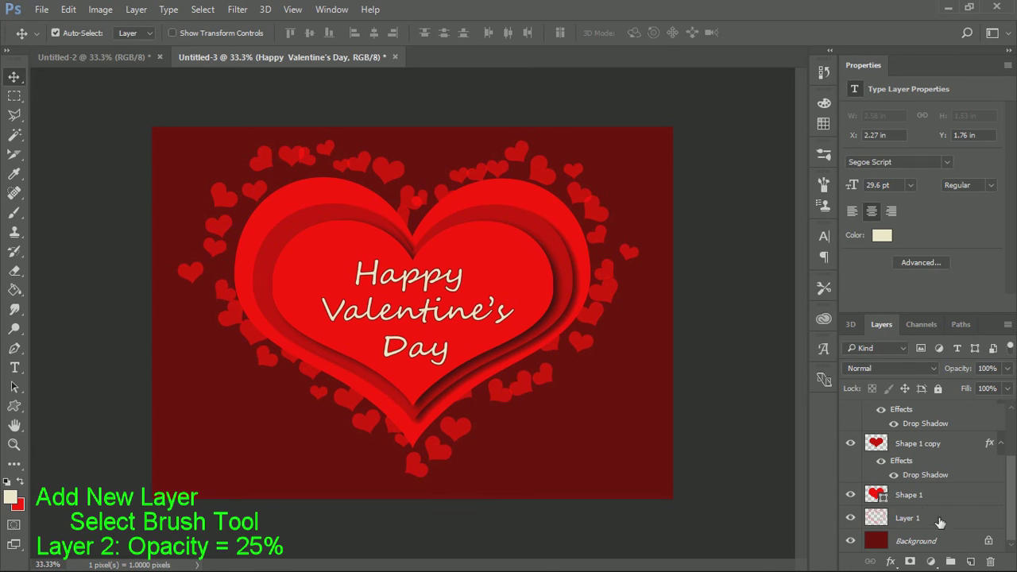
pyautogui.click(934, 543)
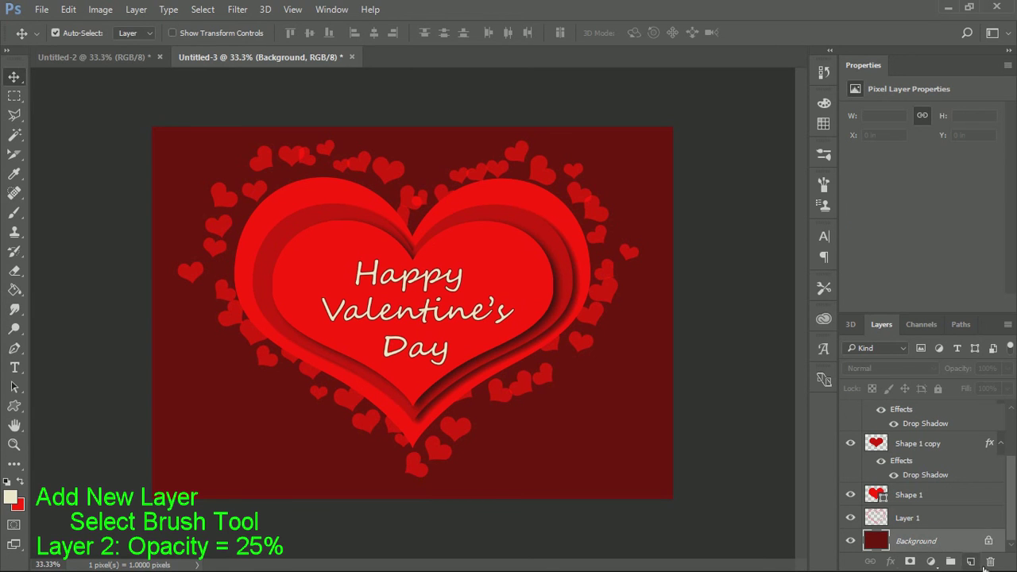
pyautogui.click(970, 561)
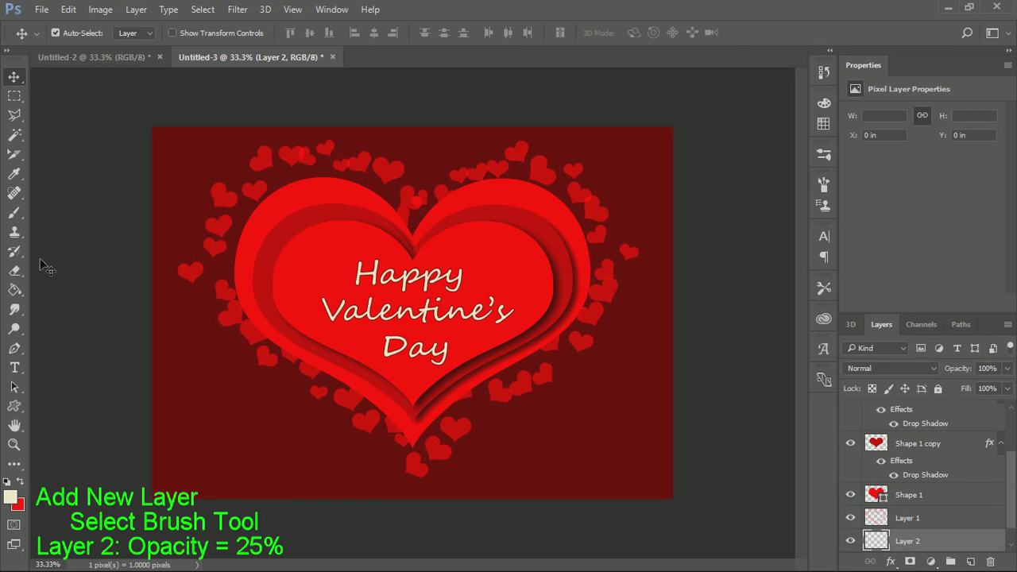
pyautogui.click(12, 216)
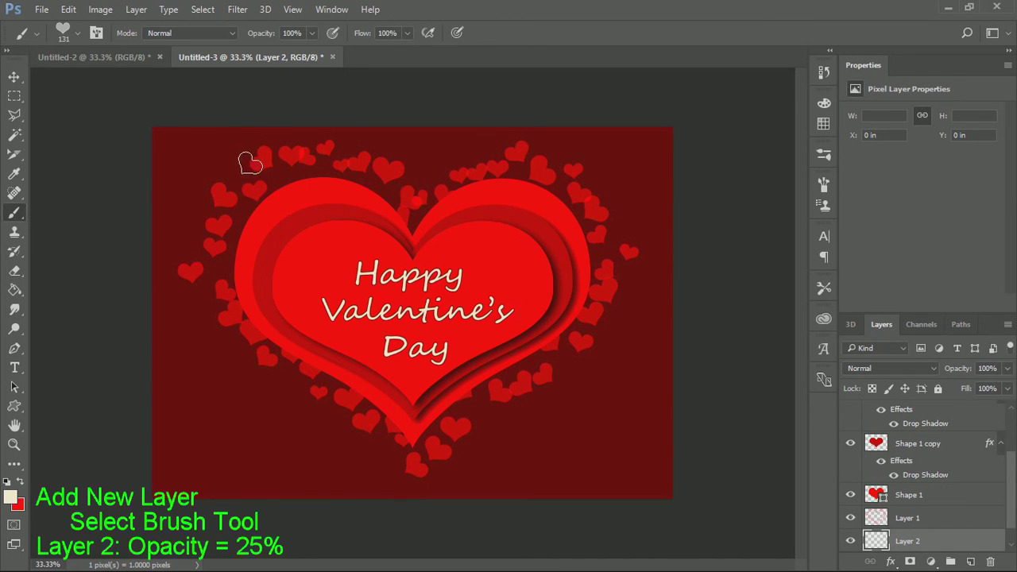
# Brush red hearts across the whole background on Layer 2, including both top corners.
pyautogui.moveTo(246, 143)
pyautogui.mouseDown()
pyautogui.moveTo(182, 224)
pyautogui.moveTo(162, 230)
pyautogui.mouseUp()
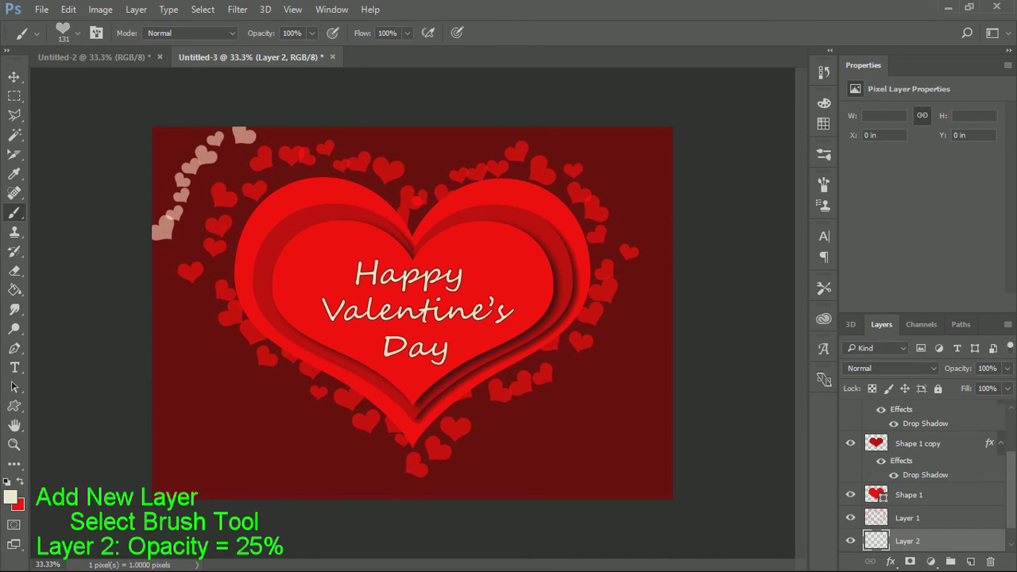
pyautogui.hotkey('ctrl', 'z')
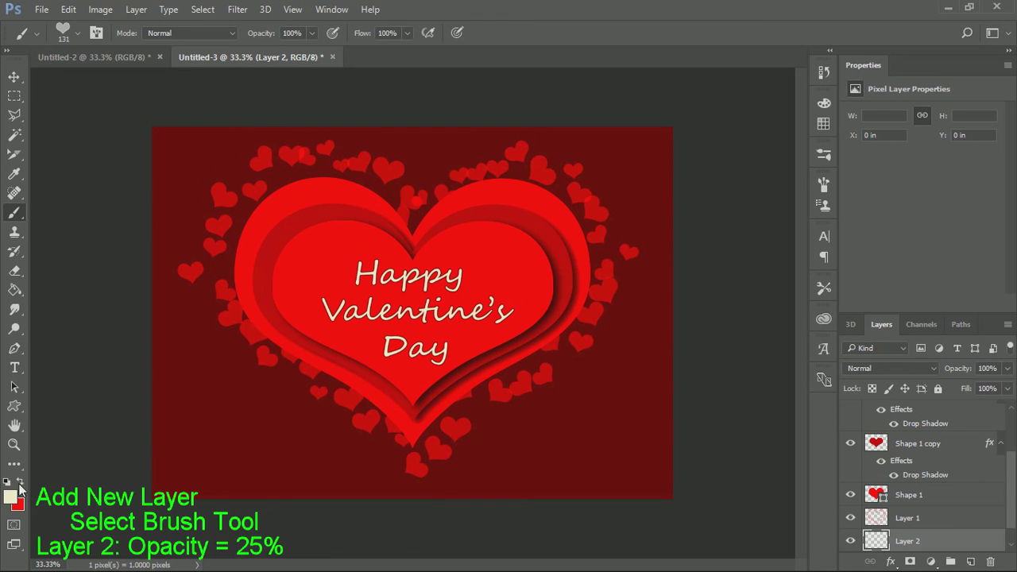
pyautogui.click(20, 482)
pyautogui.moveTo(273, 139); pyautogui.dragTo(419, 494)
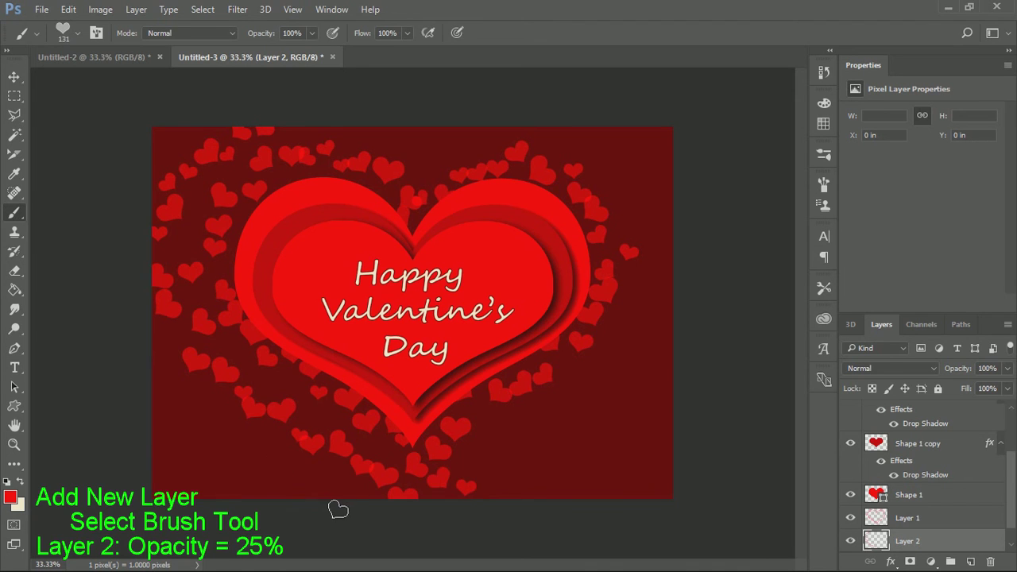
pyautogui.moveTo(230, 465); pyautogui.dragTo(107, 200)
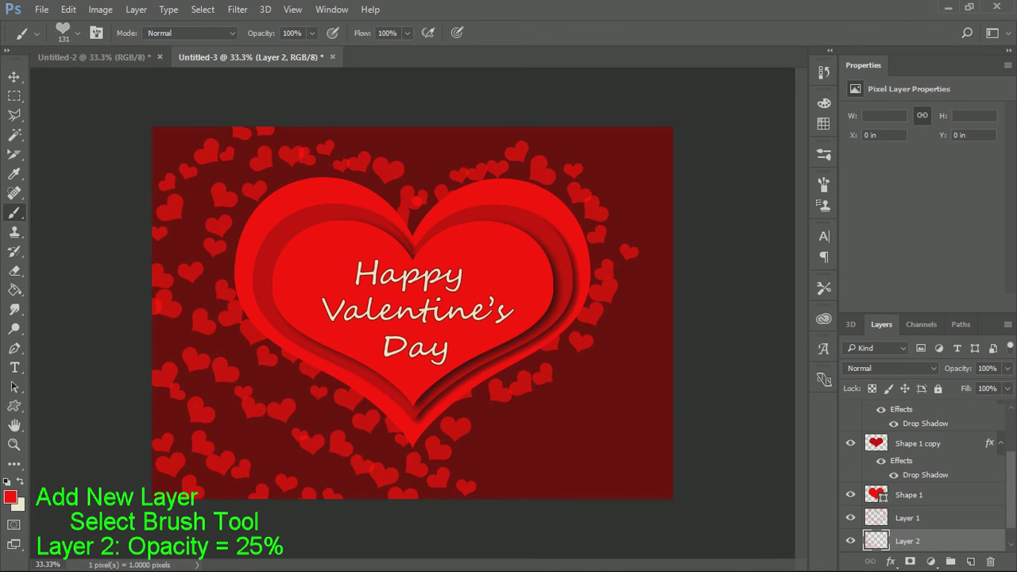
pyautogui.moveTo(595, 159)
pyautogui.mouseDown()
pyautogui.moveTo(656, 189)
pyautogui.moveTo(664, 365)
pyautogui.moveTo(509, 502)
pyautogui.mouseUp()
pyautogui.moveTo(661, 437)
pyautogui.mouseDown()
pyautogui.moveTo(567, 495)
pyautogui.moveTo(608, 390)
pyautogui.moveTo(548, 407)
pyautogui.mouseUp()
pyautogui.moveTo(378, 156)
pyautogui.mouseDown()
pyautogui.moveTo(374, 136)
pyautogui.moveTo(545, 113)
pyautogui.mouseUp()
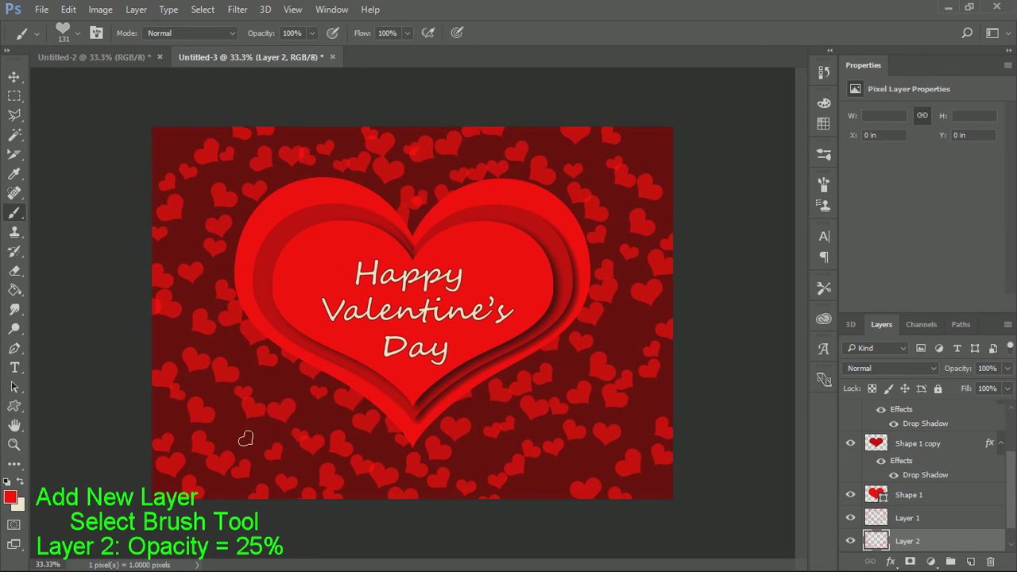
pyautogui.click(170, 148)
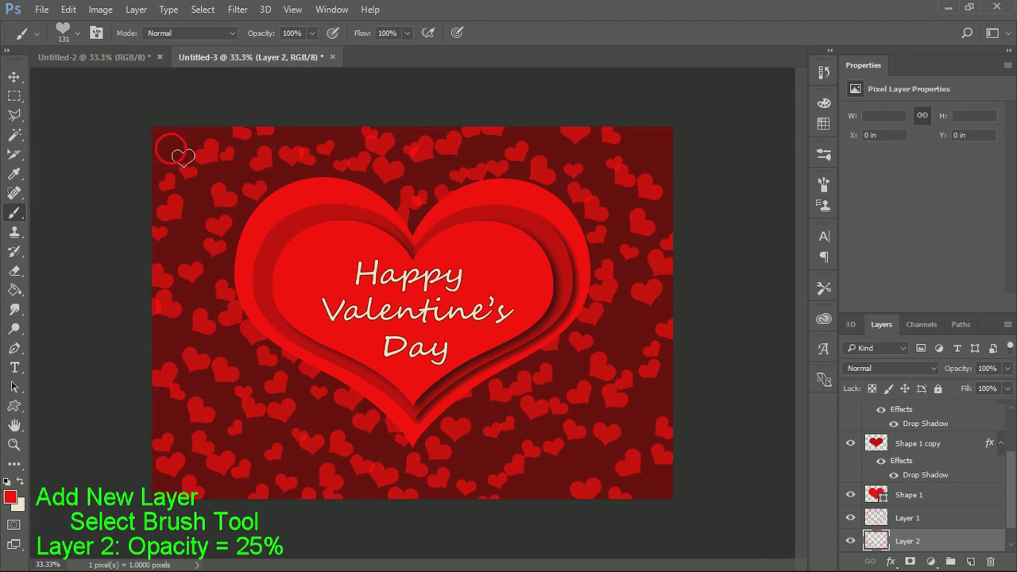
pyautogui.click(662, 143)
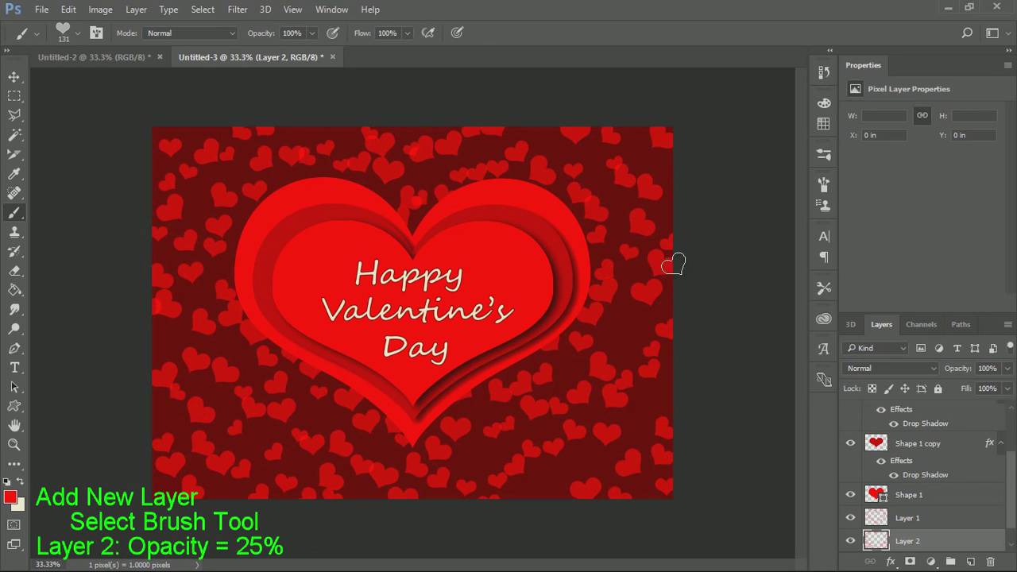
# Lower Layer 2's opacity to 25% and return to the Move tool.
pyautogui.scroll(-1, 982, 508)
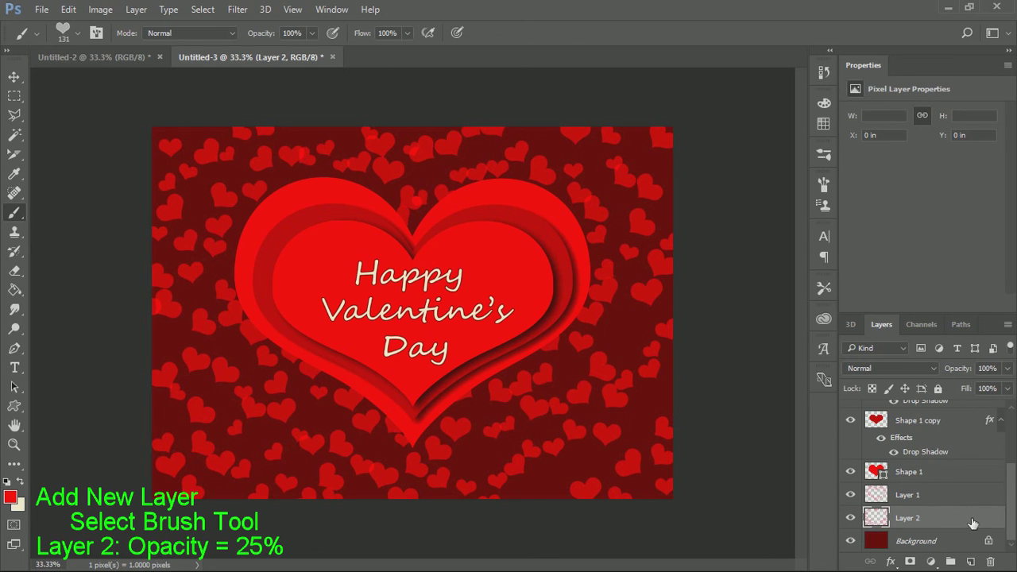
pyautogui.doubleClick(977, 518)
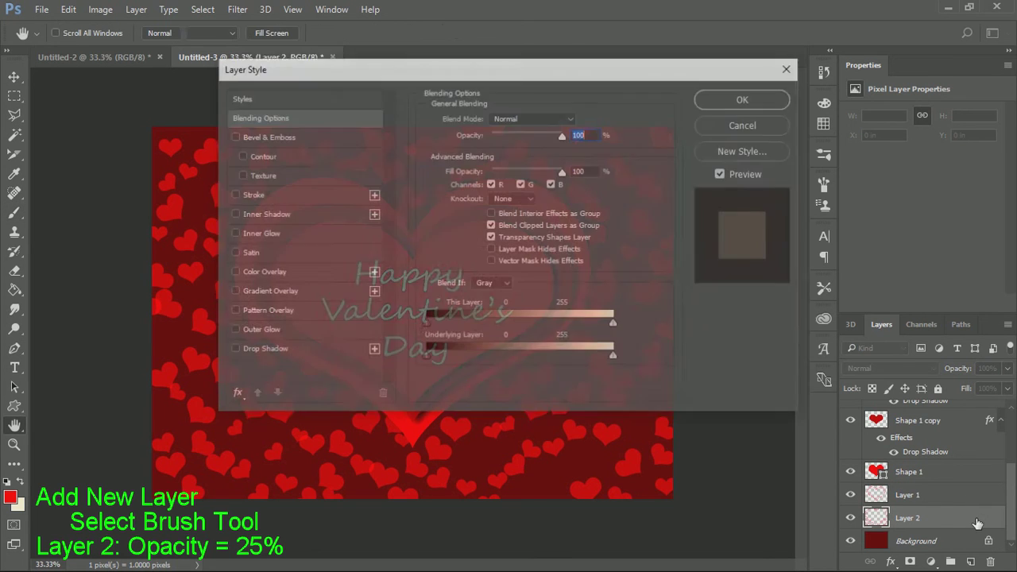
pyautogui.click(727, 127)
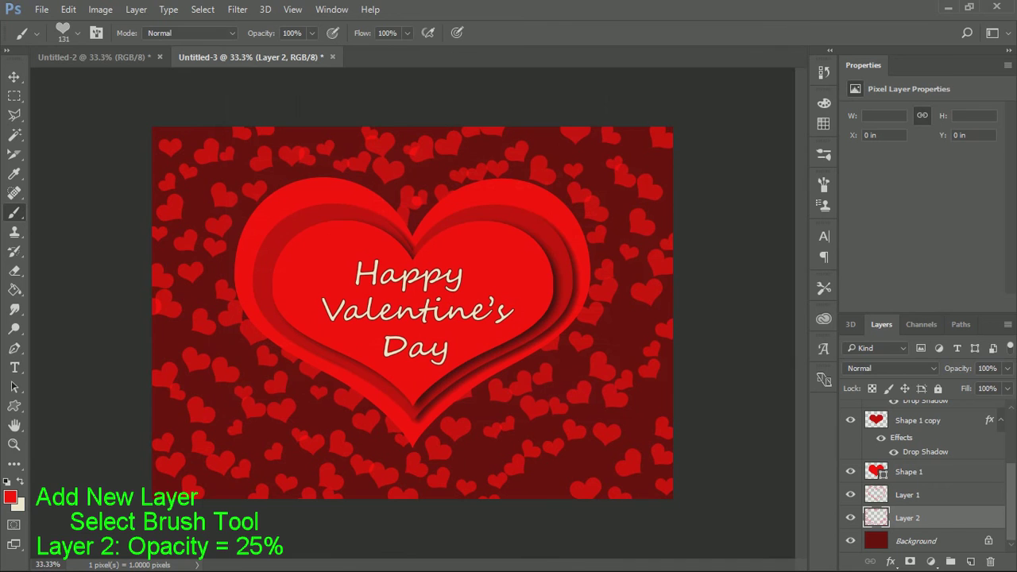
pyautogui.click(1006, 368)
pyautogui.moveTo(1007, 385); pyautogui.dragTo(981, 386)
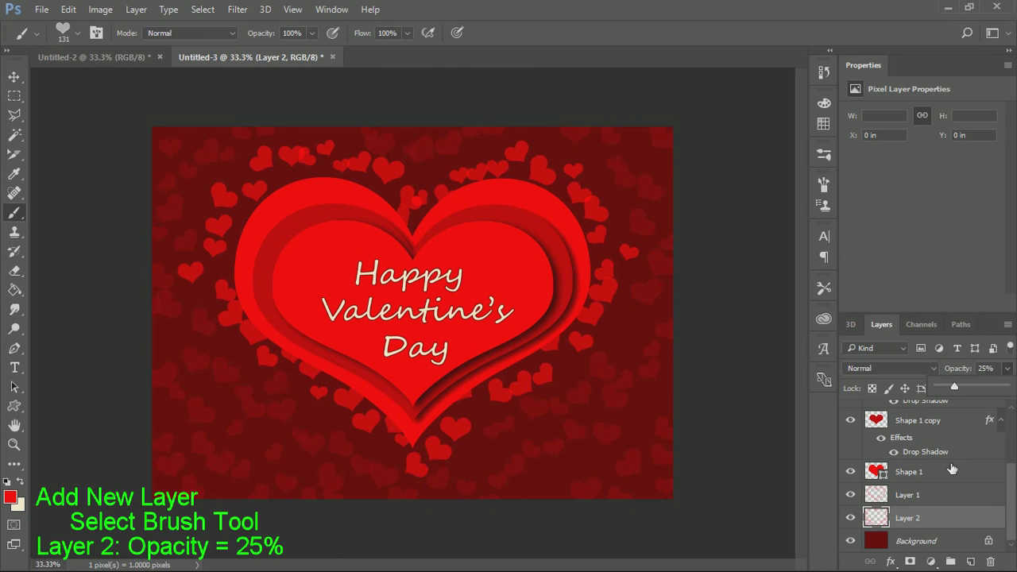
pyautogui.click(15, 77)
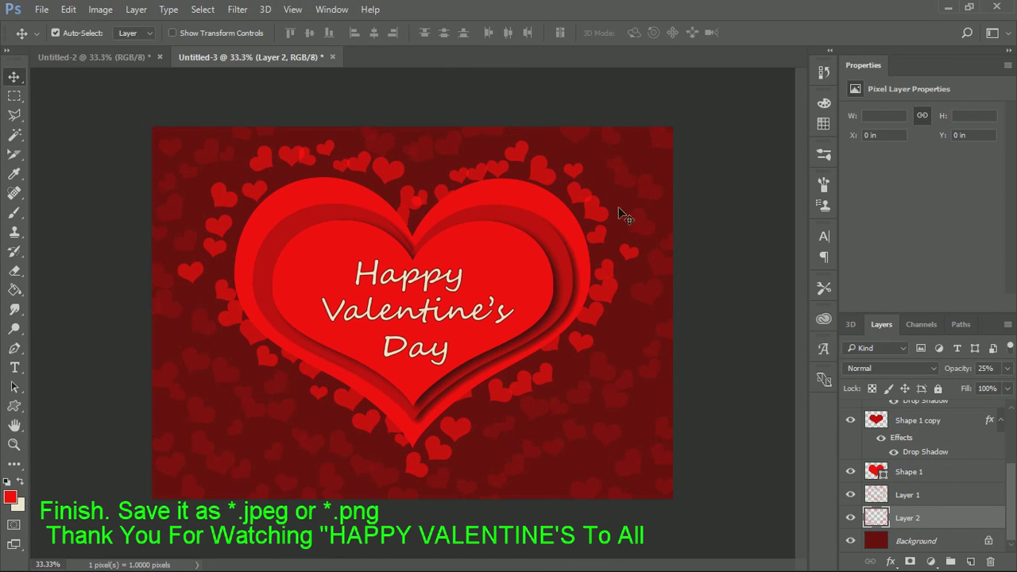